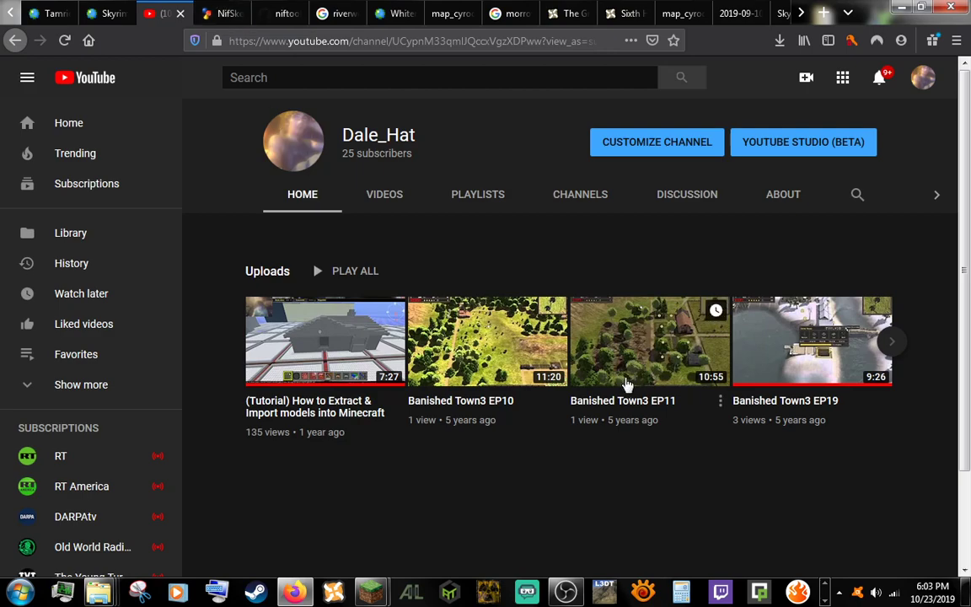
- Switch to Minecraft, close the inventory and view the dark wooden house model beside the block-built version
click(904, 7)
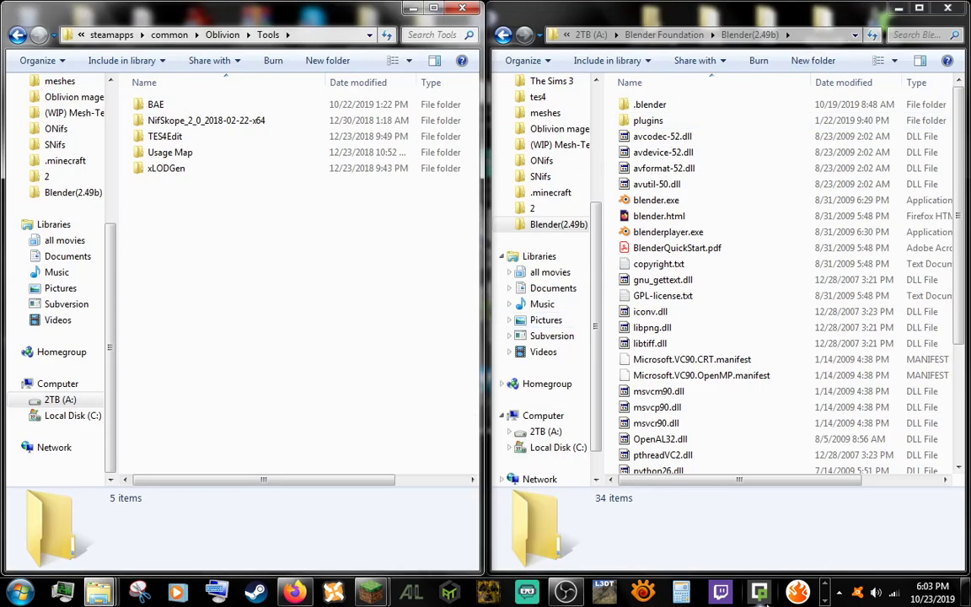
click(824, 599)
click(221, 593)
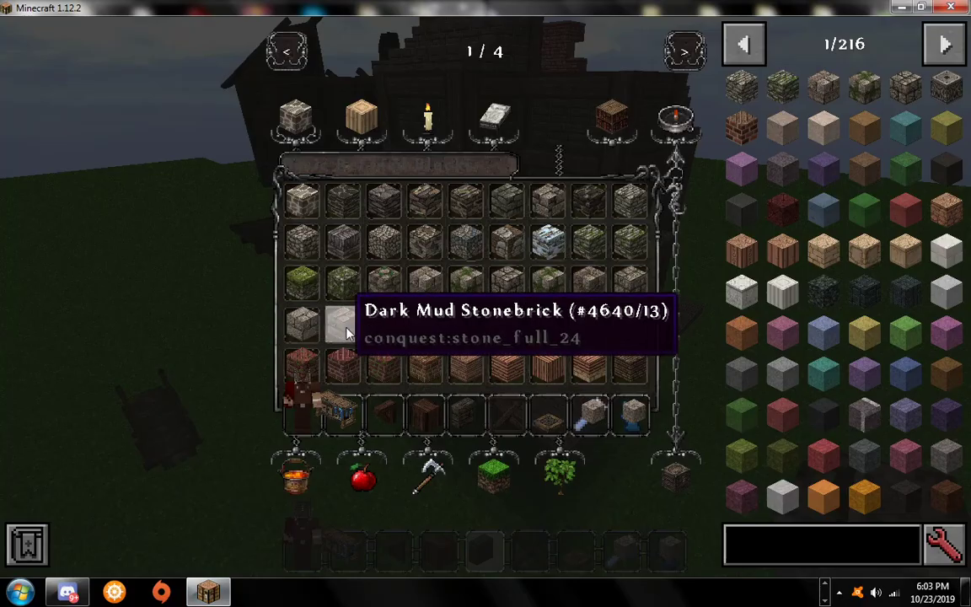
key(e)
key(w)
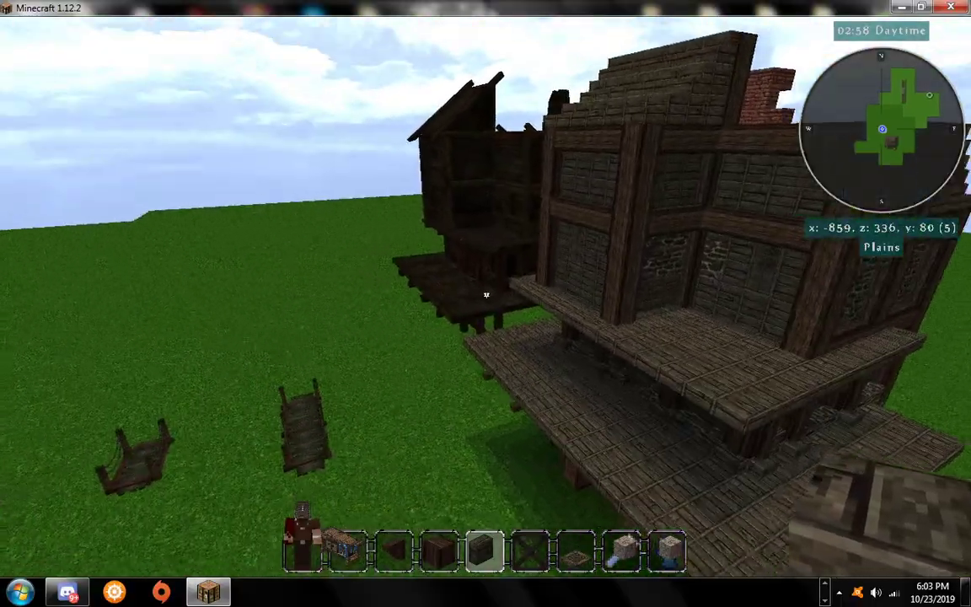
key(a)
key(a)
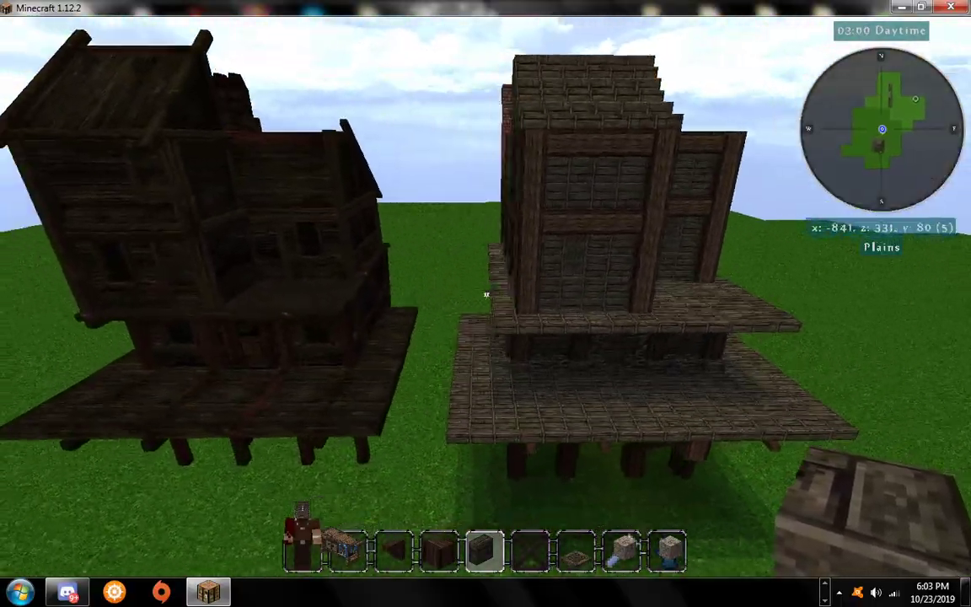
key(a)
key(w)
key(shift)
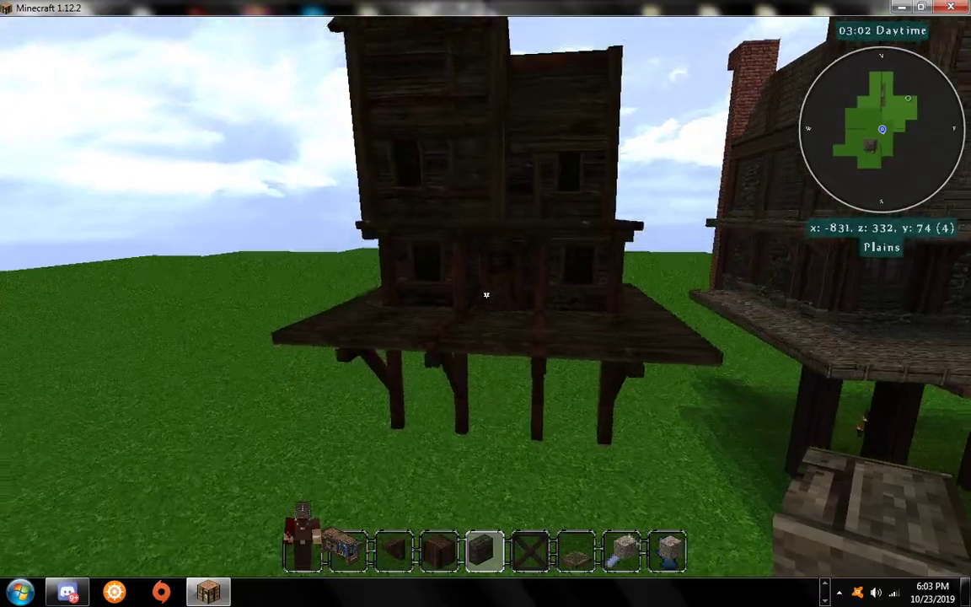
- Examine the dark wooden house model from its side and around the support posts beneath its deck
key(a)
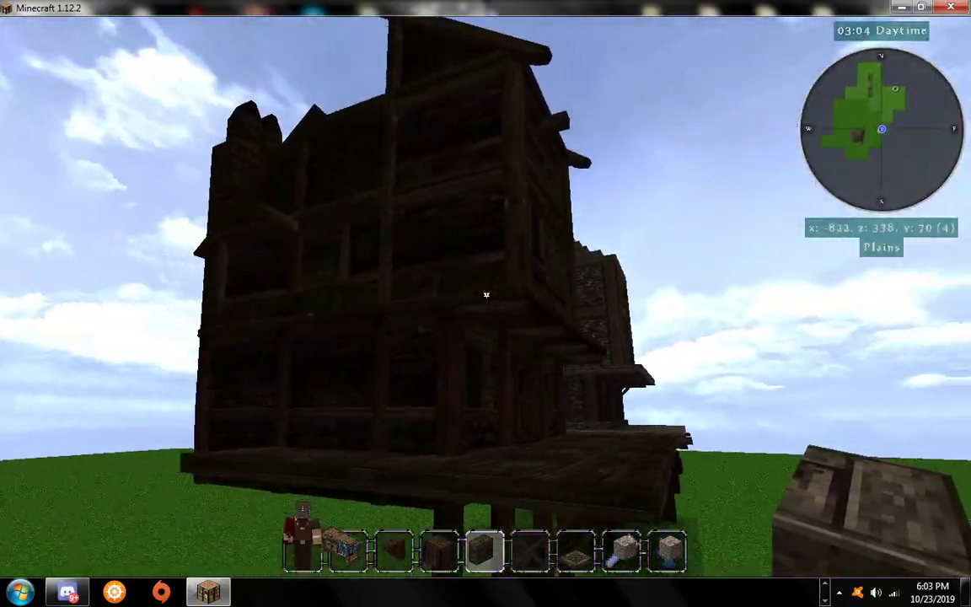
key(d)
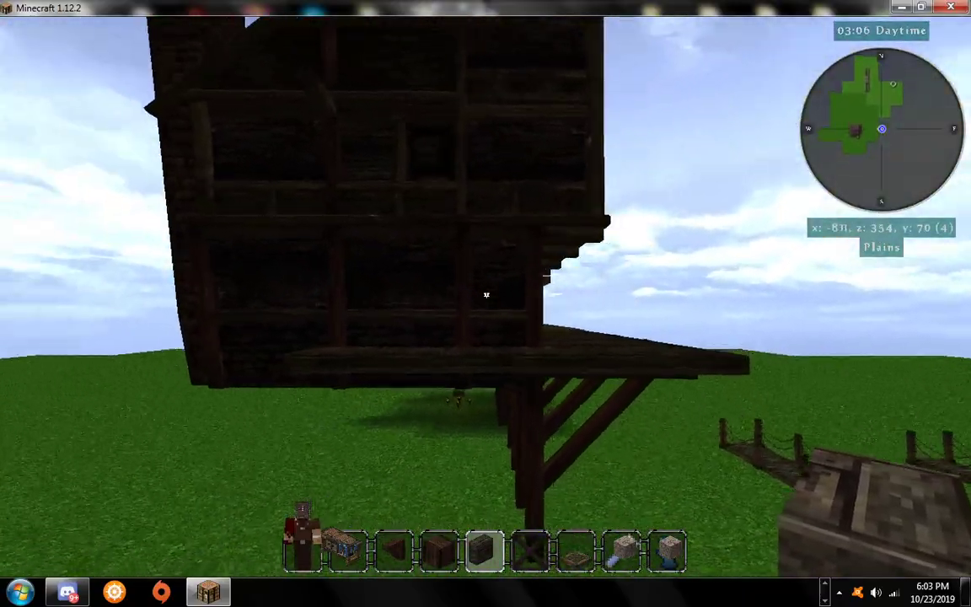
key(w)
key(shift)
key(w)
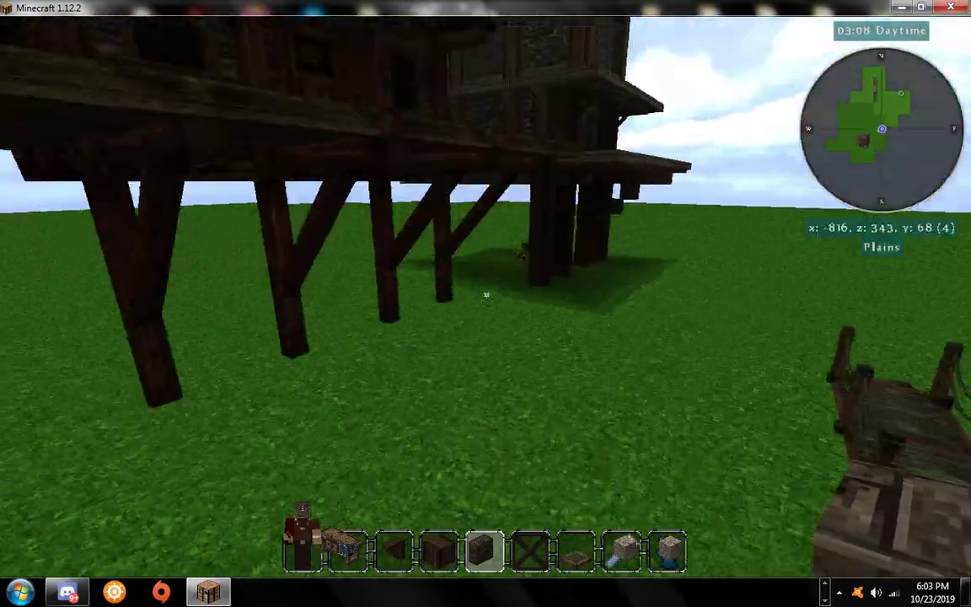
- Examine the rope-railed wooden bridge models on the grass near the two houses
key(a)
key(shift)
key(a)
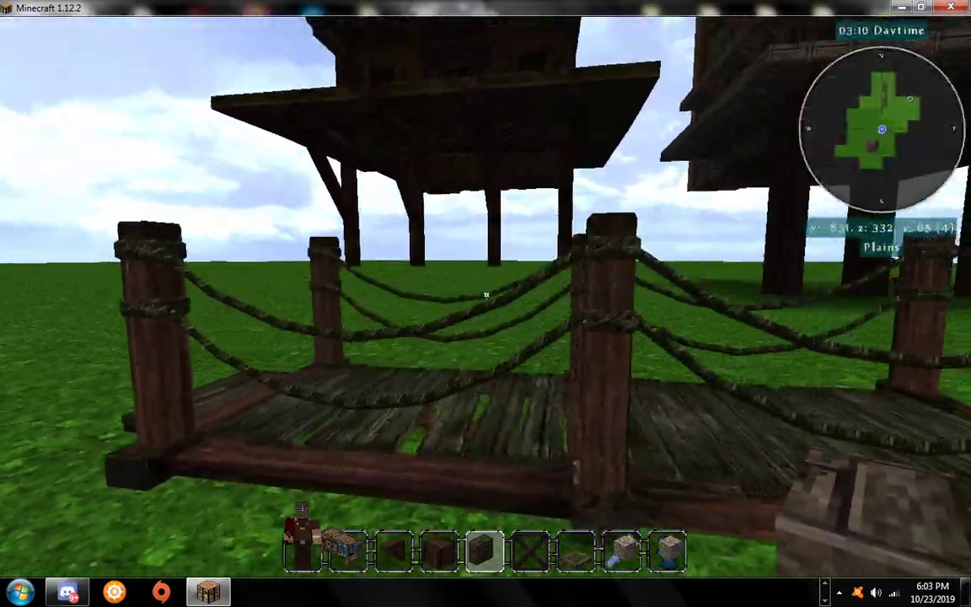
key(w)
key(s)
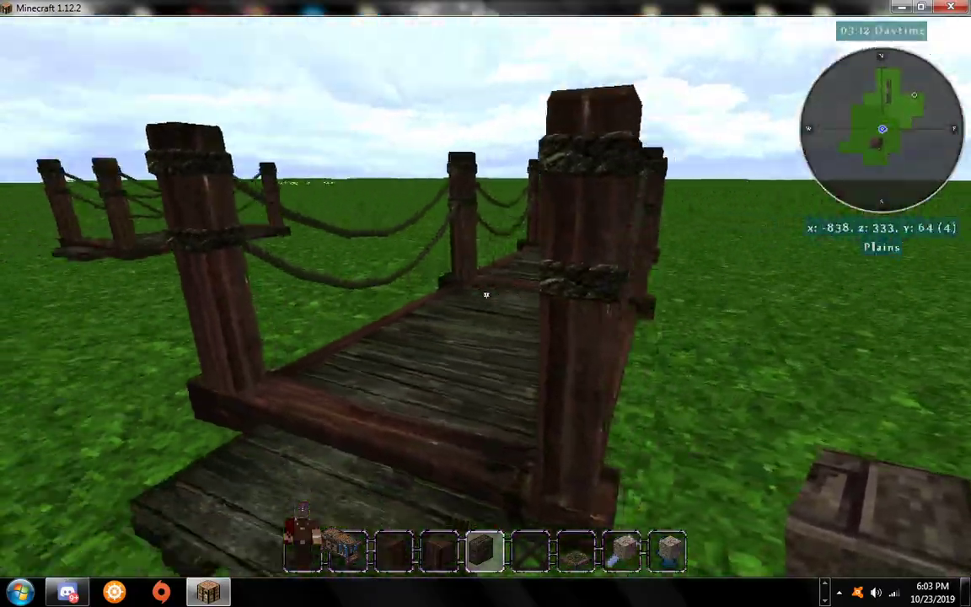
key(a)
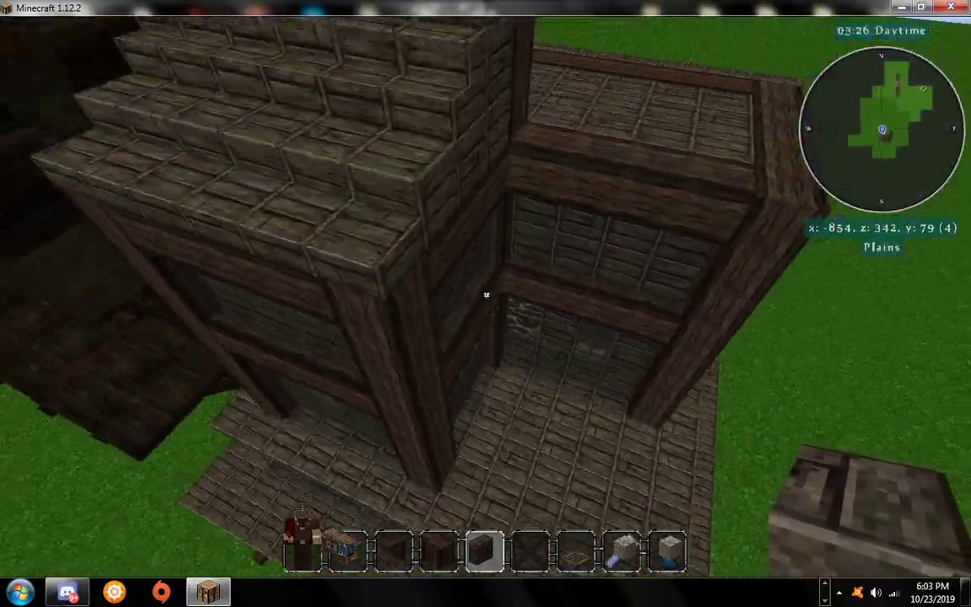
- Inspect the block-built house's upper walls, brick chimney and side timber framing up close
key(a)
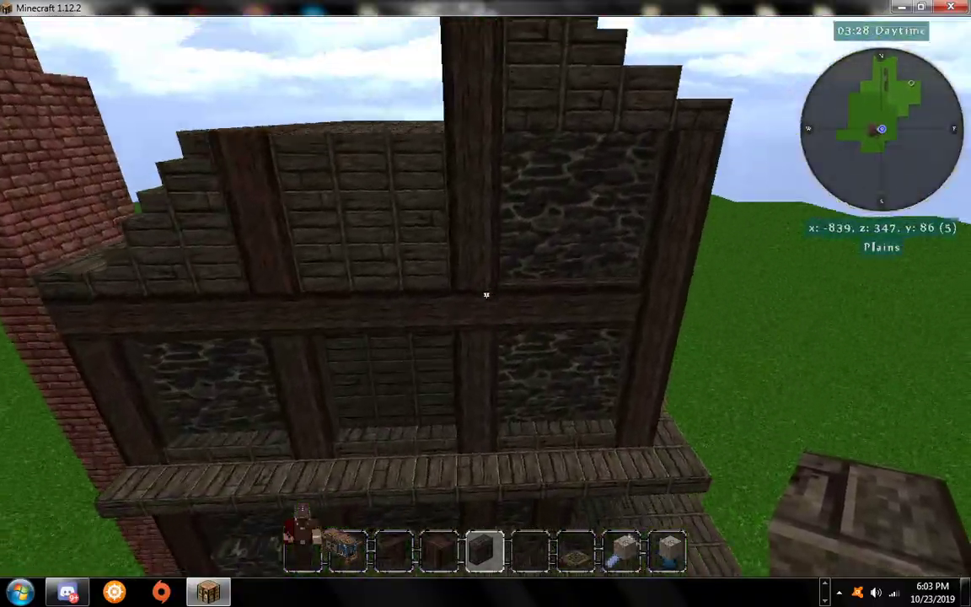
key(a)
key(shift)
key(s)
key(a)
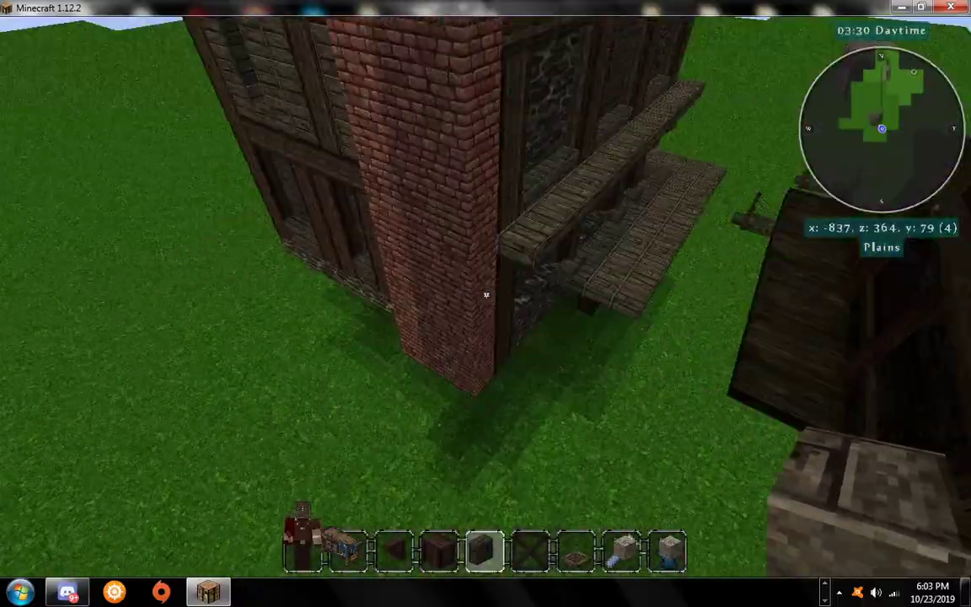
key(w)
key(d)
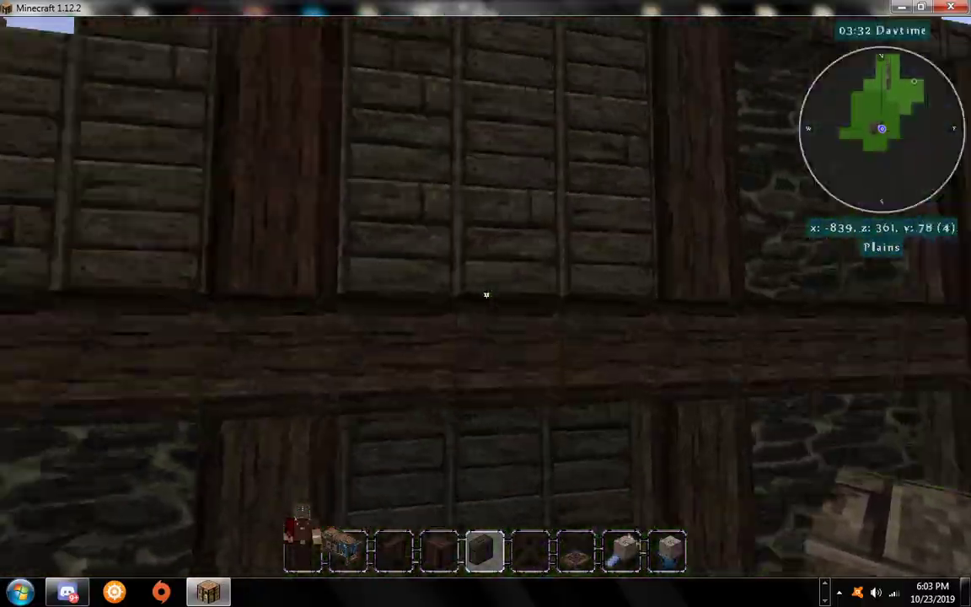
- Compare the fronts, roofs and chimneys of the dark house model and the block-built house
key(s)
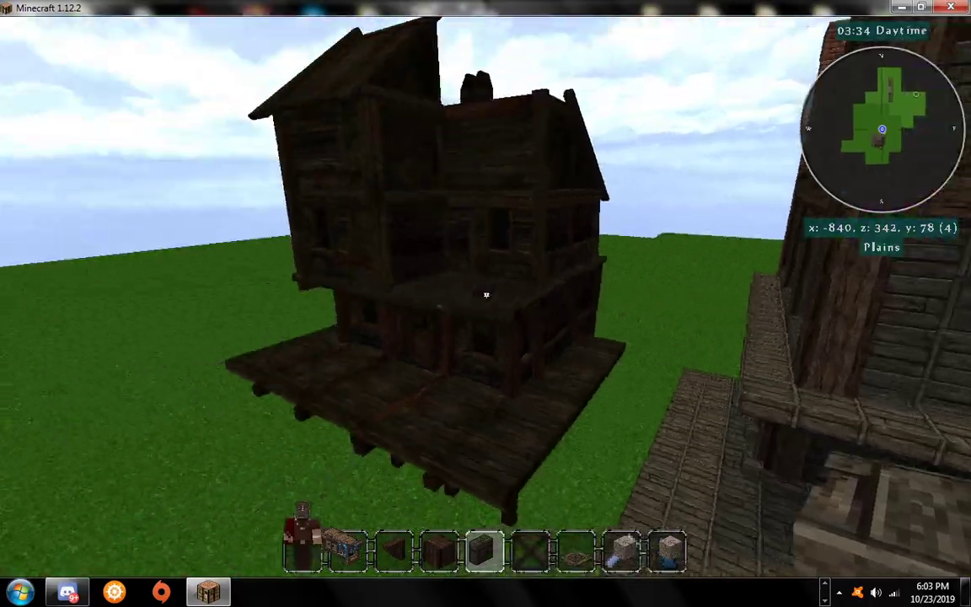
key(a)
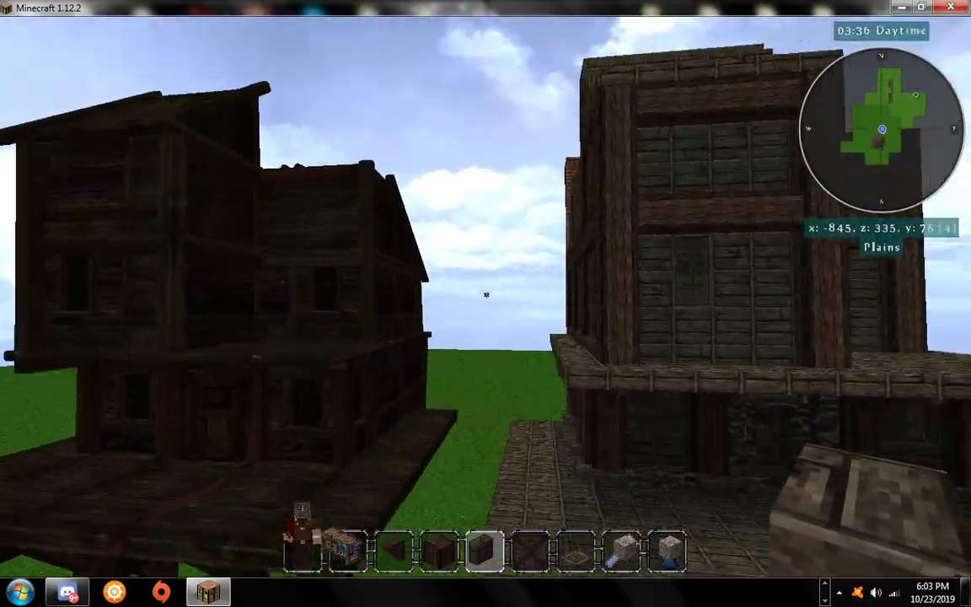
key(w)
key(space)
key(w)
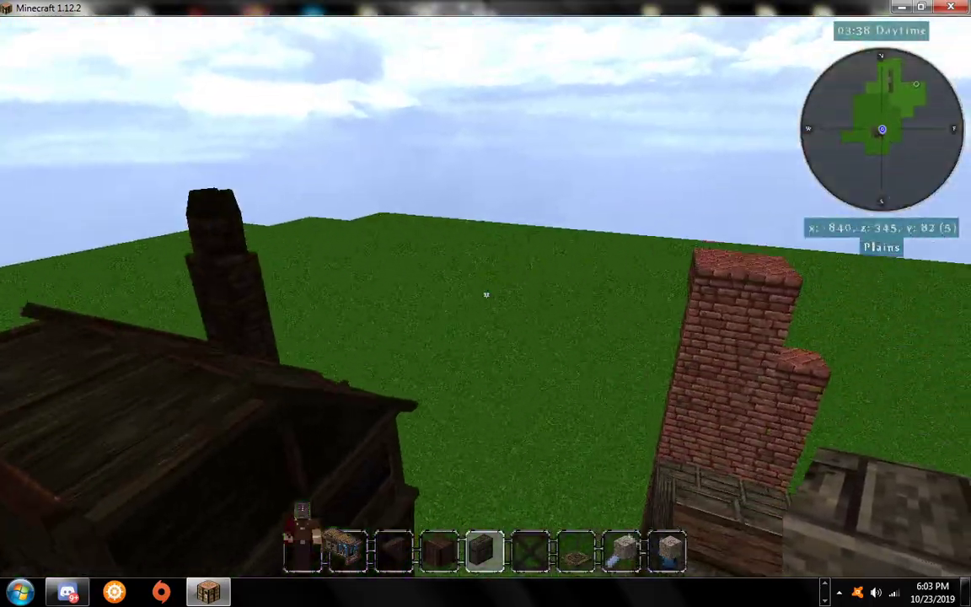
key(space)
key(s)
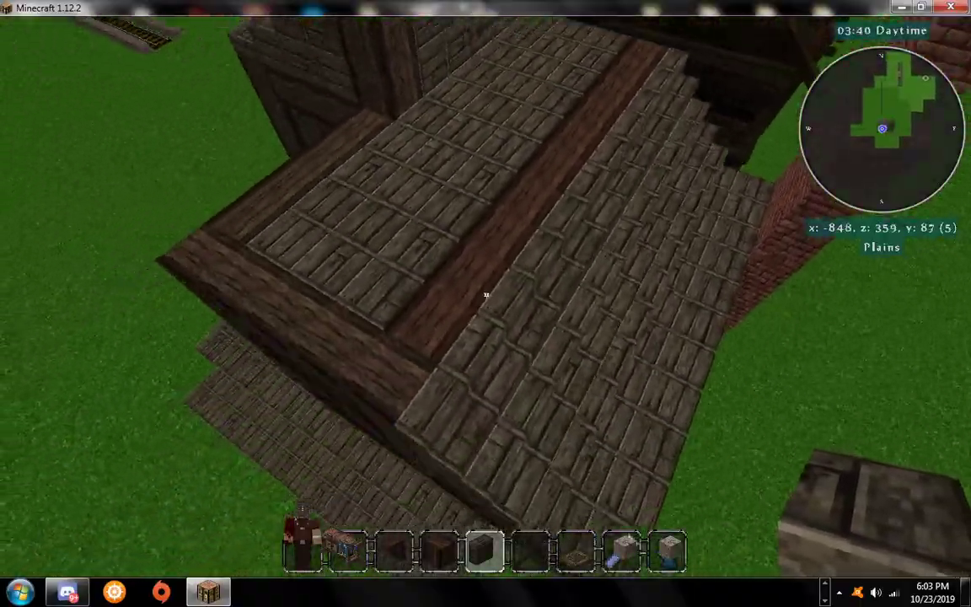
key(shift)
key(a)
key(shift)
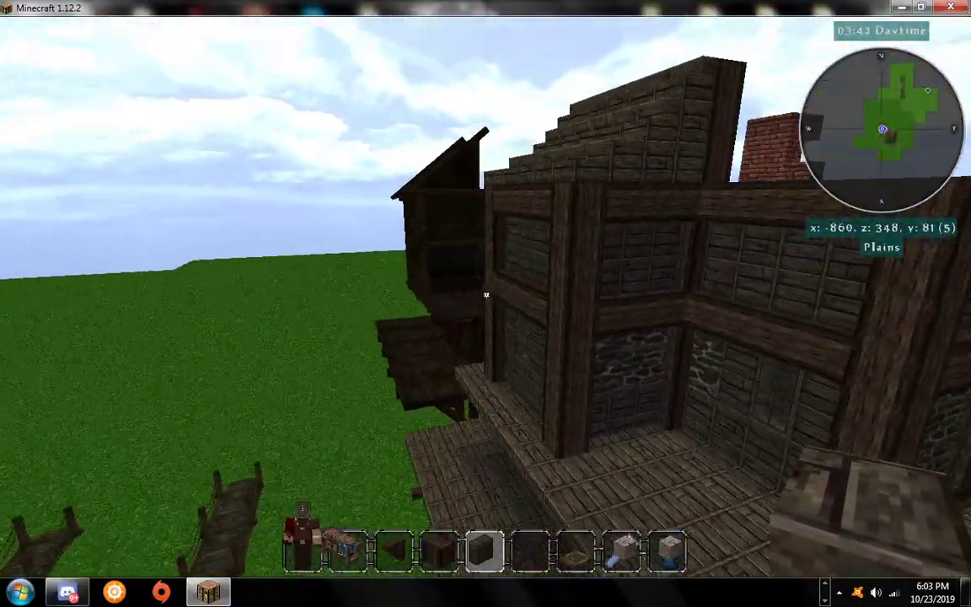
key(e)
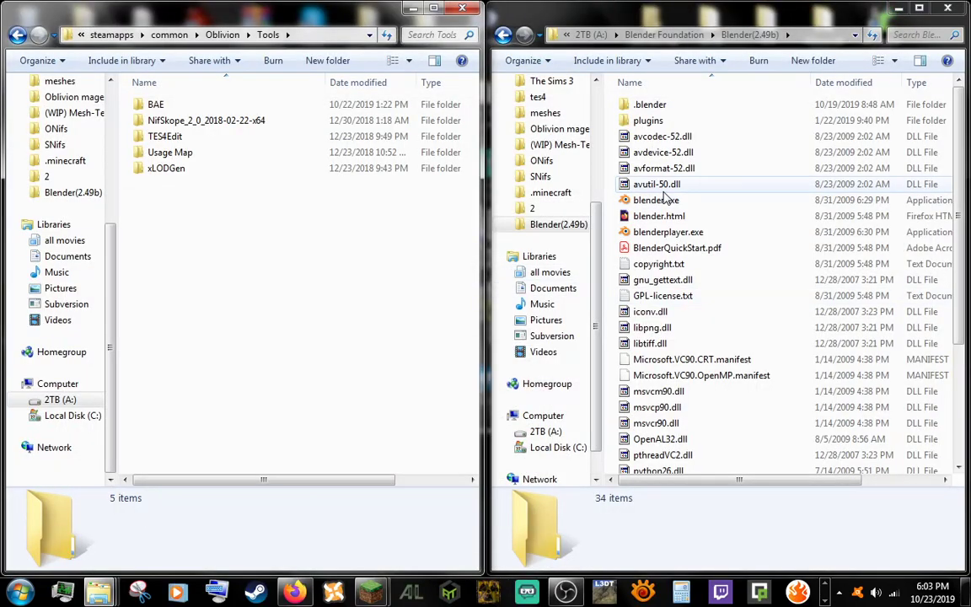
- Switch to Firefox and view the NifSkope wiki page and the blender_nif_plugin GitHub repository
click(294, 592)
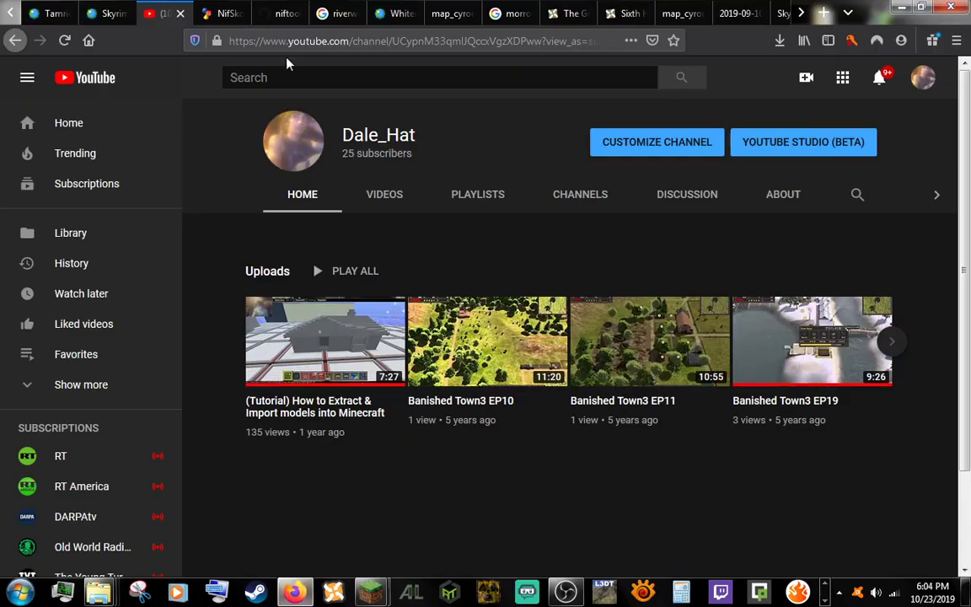
click(238, 14)
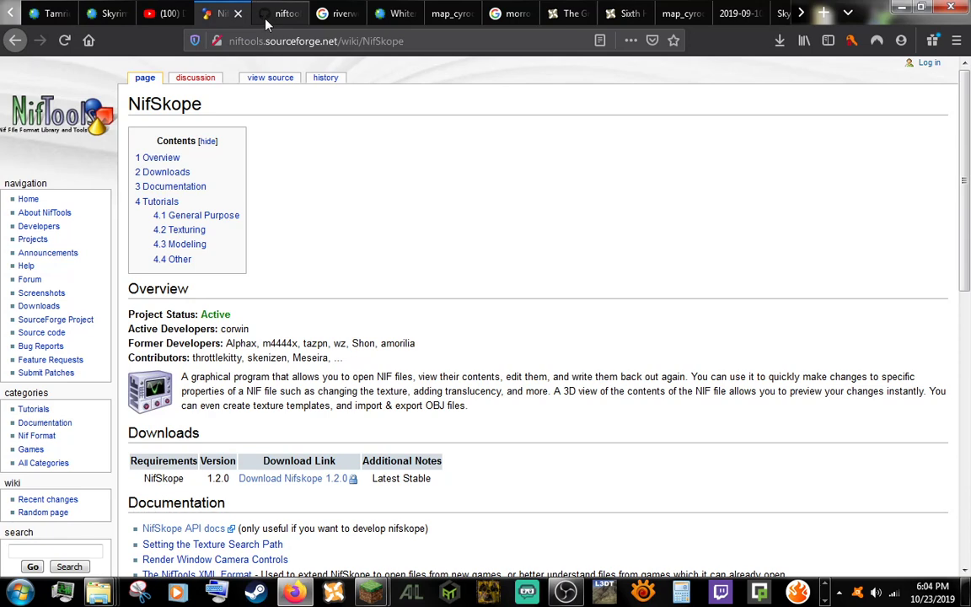
click(274, 13)
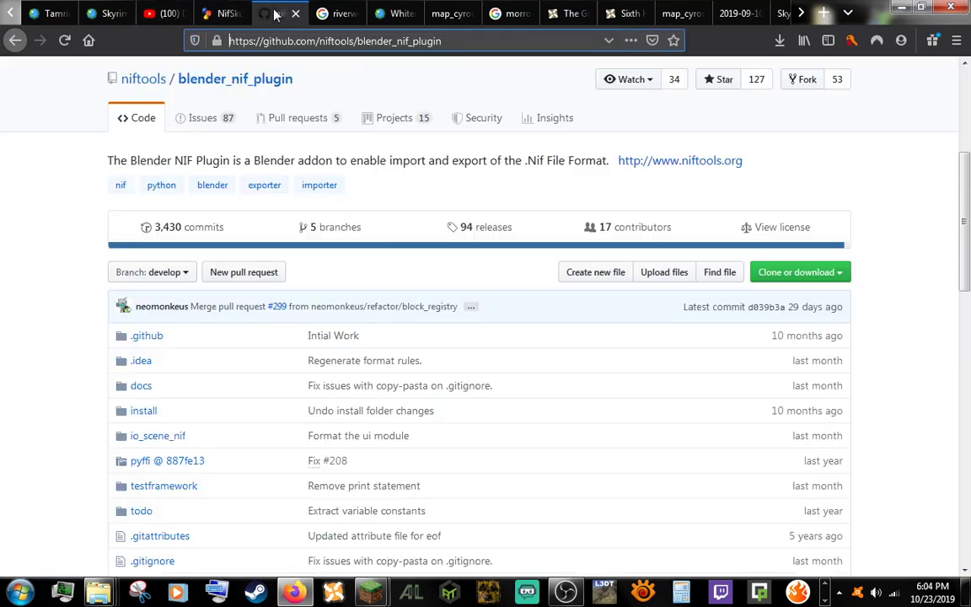
scroll(277, 174, up, 2)
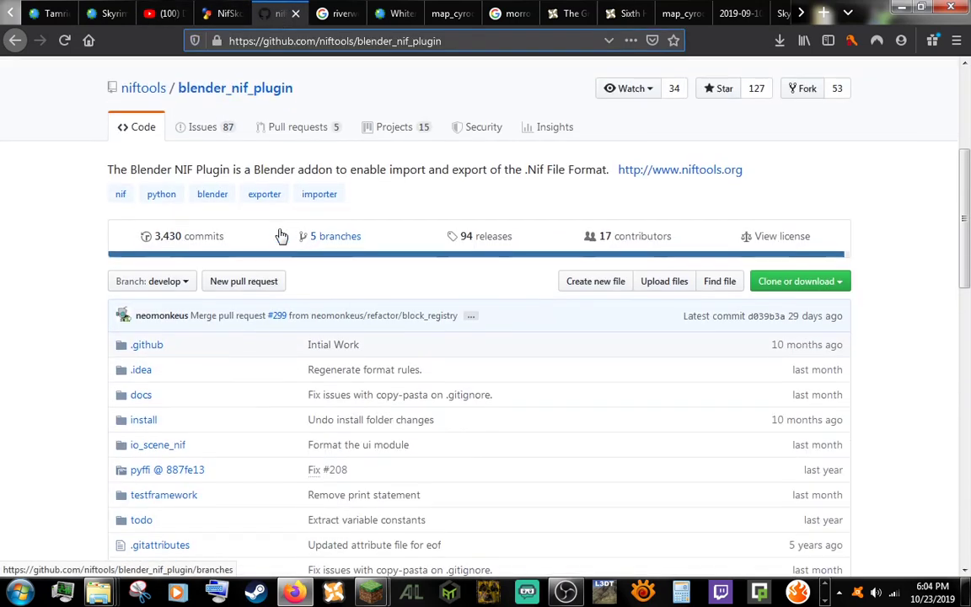
scroll(261, 97, down, 2)
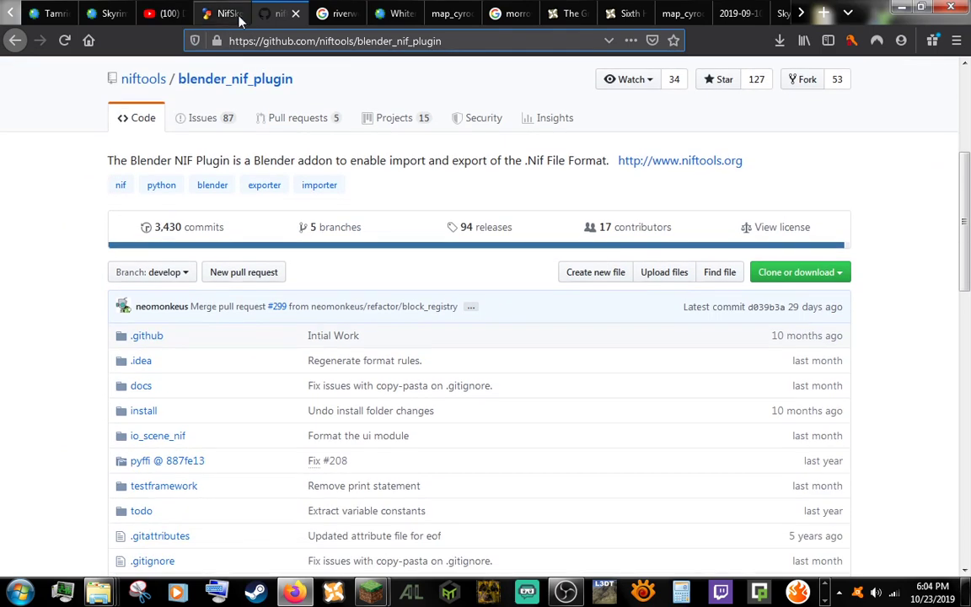
scroll(231, 142, up, 3)
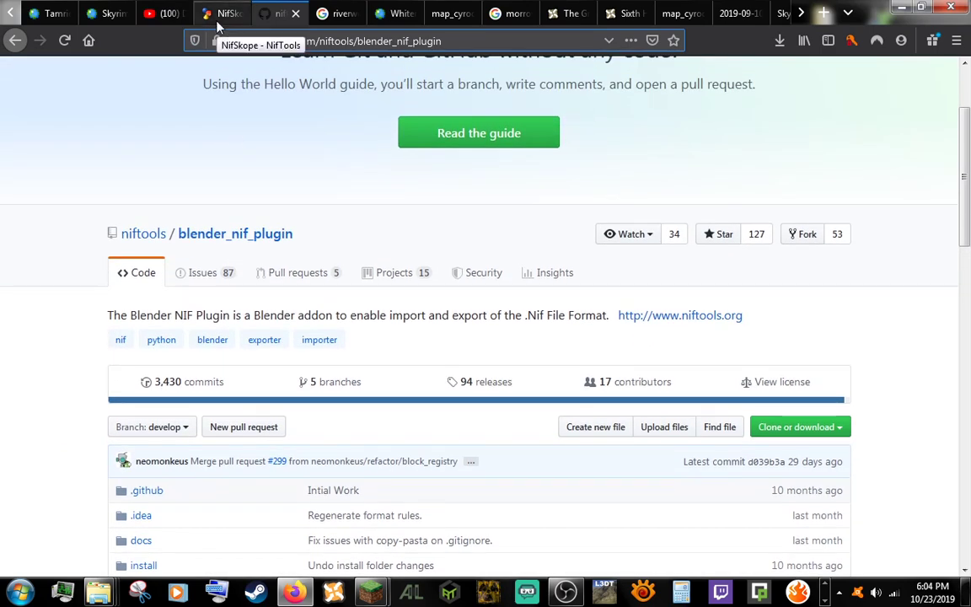
- Revisit the NifSkope download page, then return to the YouTube channel page
click(221, 13)
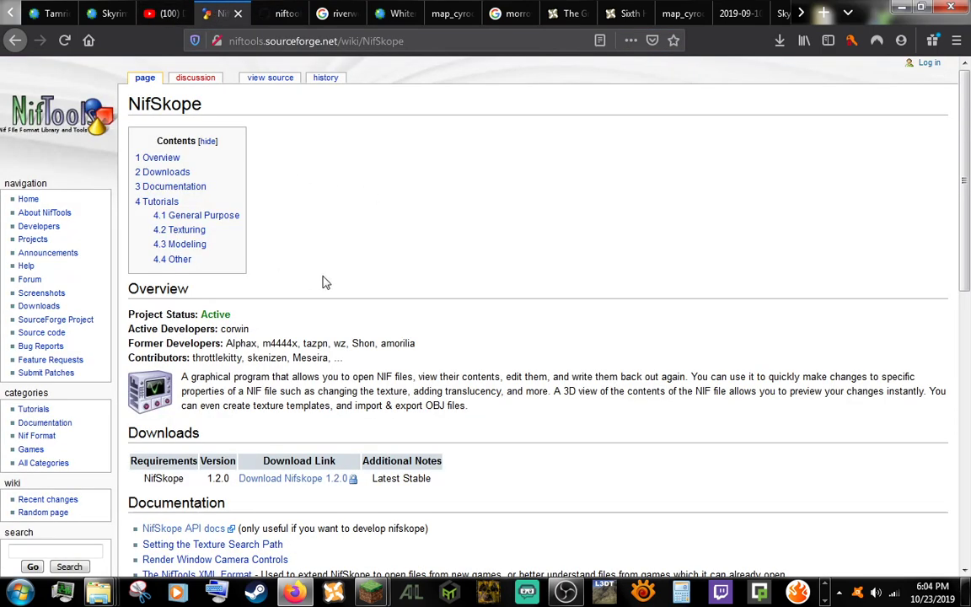
scroll(326, 280, down, 3)
click(155, 10)
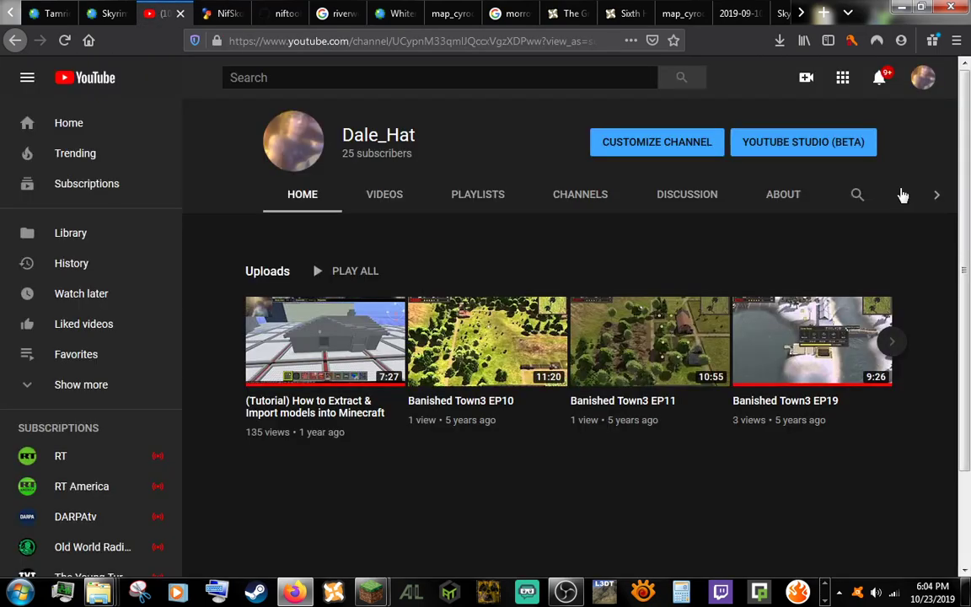
- Leave the browser and launch blender.exe from the Blender(2.49b) folder
click(903, 6)
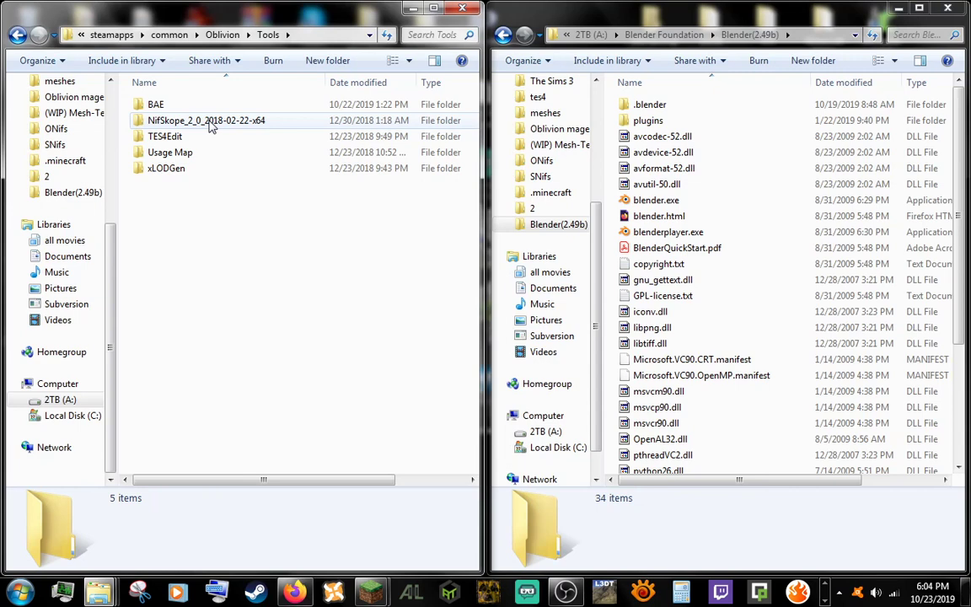
click(693, 202)
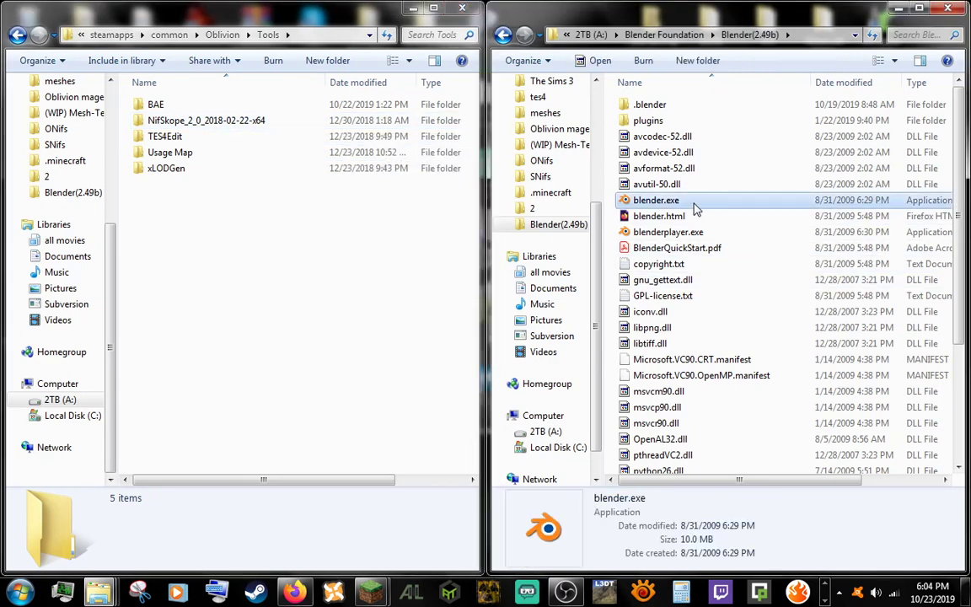
double_click(697, 206)
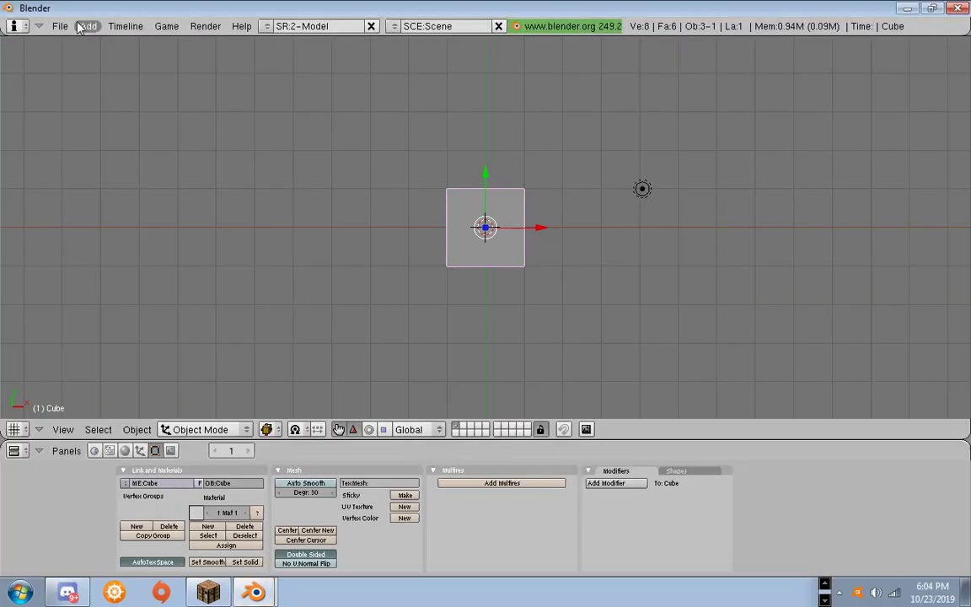
- Delete the default cube, lamp and camera from the scene
key(x)
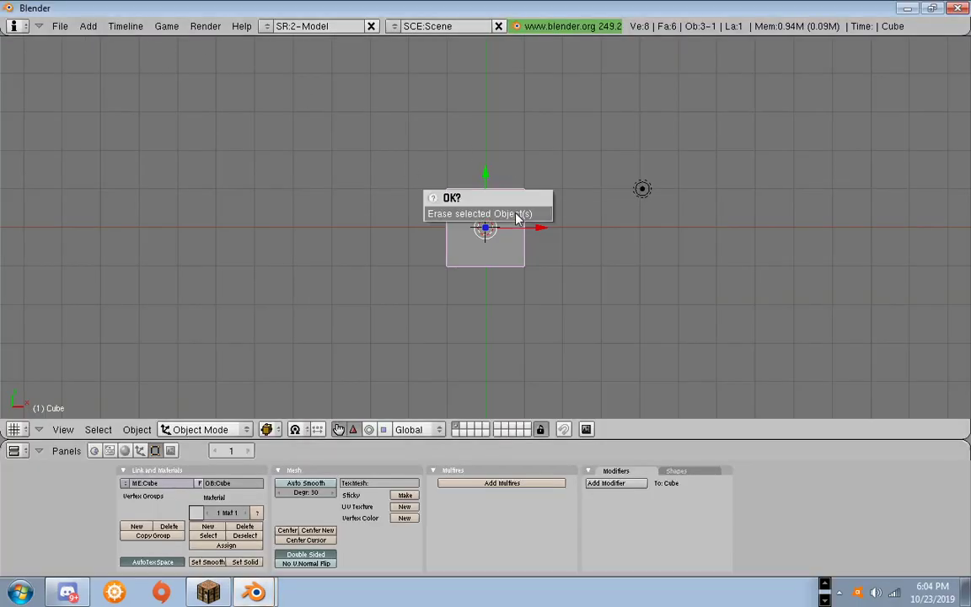
click(513, 216)
right_click(642, 200)
key(x)
click(642, 199)
scroll(628, 301, down, 2)
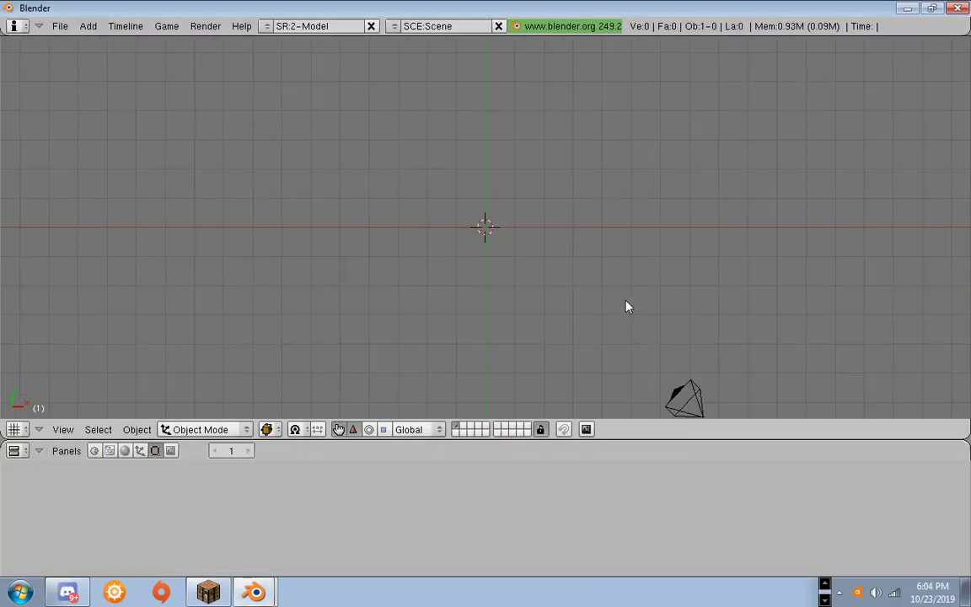
right_click(685, 407)
key(x)
click(685, 408)
- Start a NetImmerse/Gamebryo NIF import and browse up from the Tools\BAE folder to the Oblivion folder
click(59, 26)
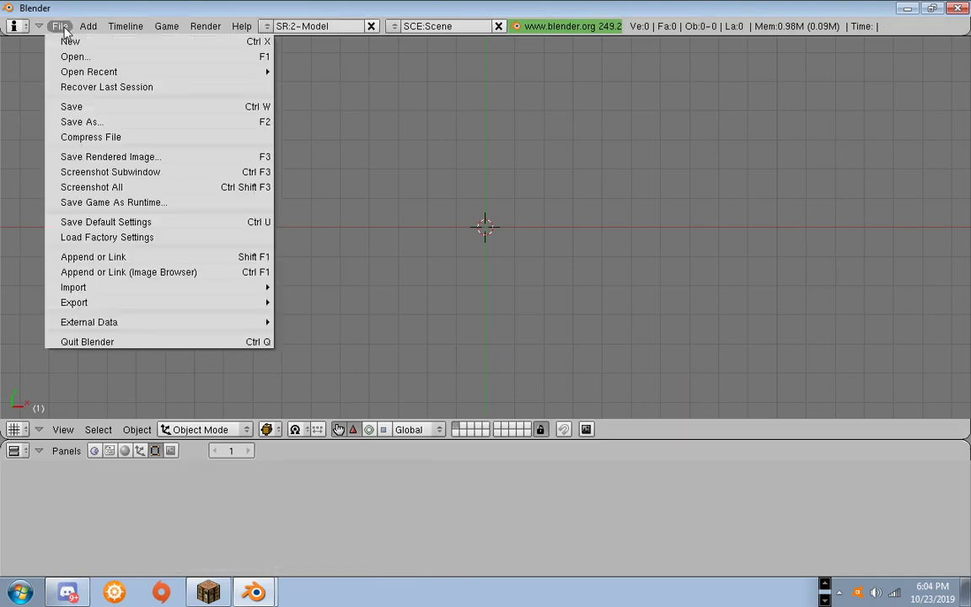
mouse_move(216, 291)
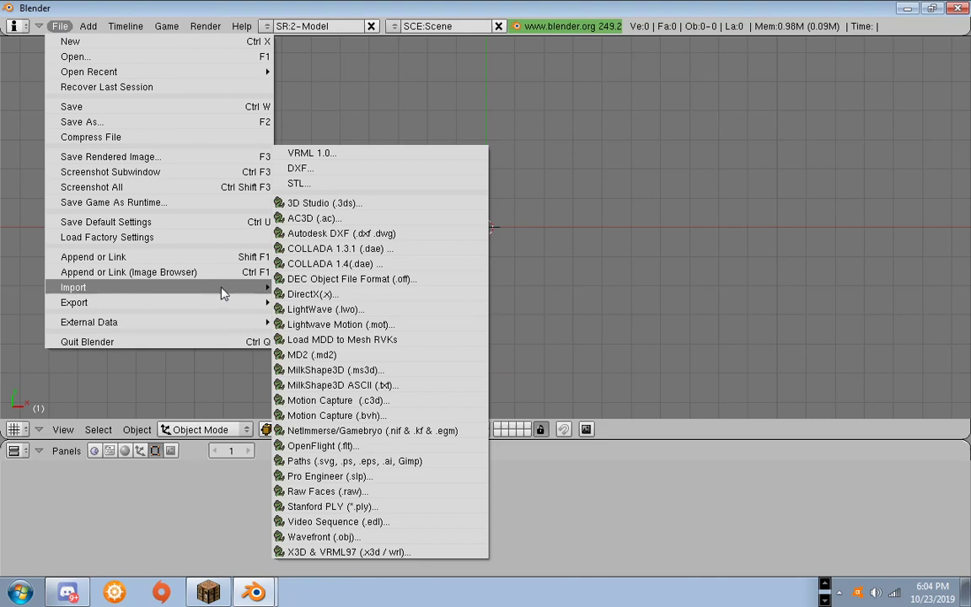
click(372, 431)
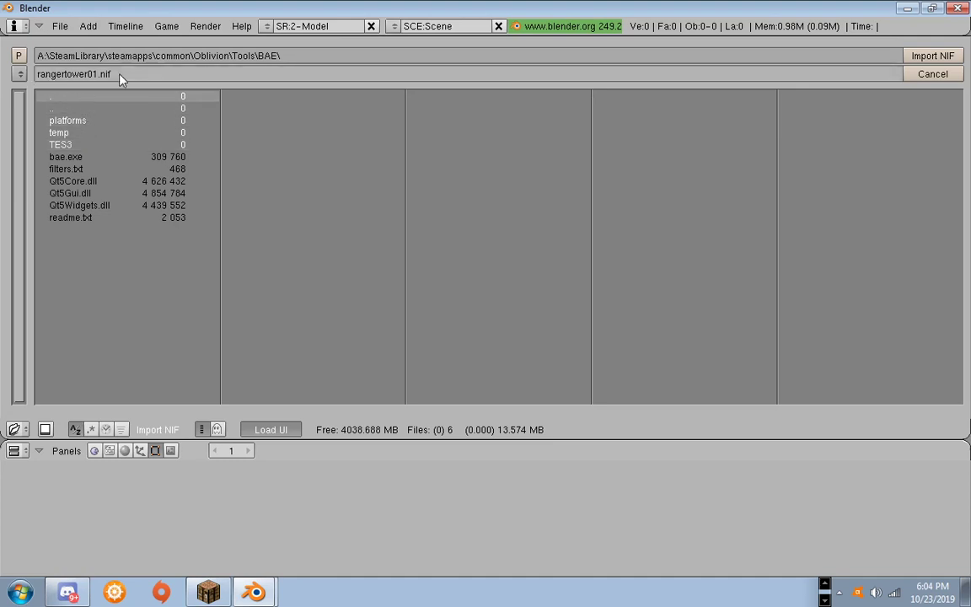
click(74, 114)
click(74, 114)
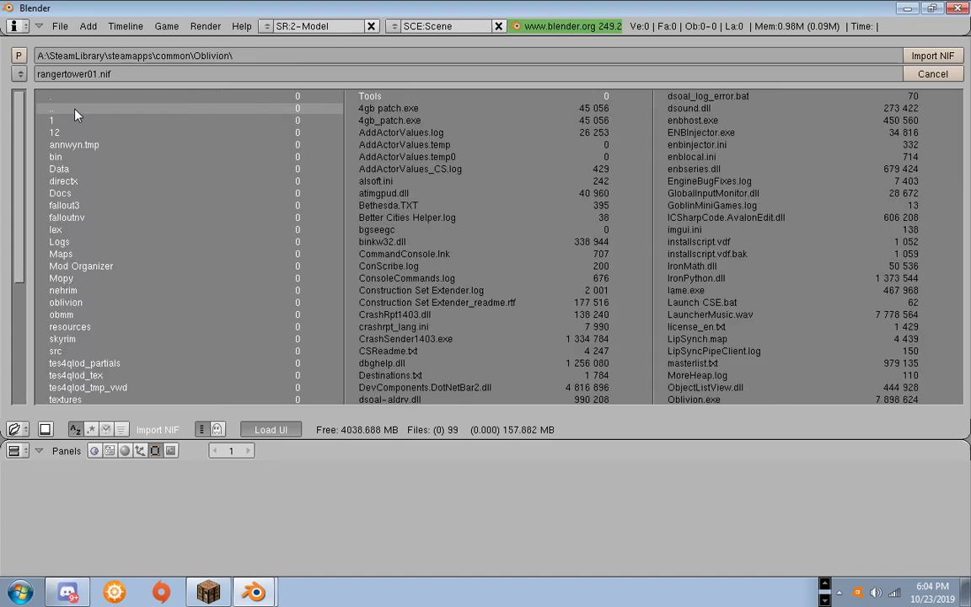
scroll(113, 274, down, 3)
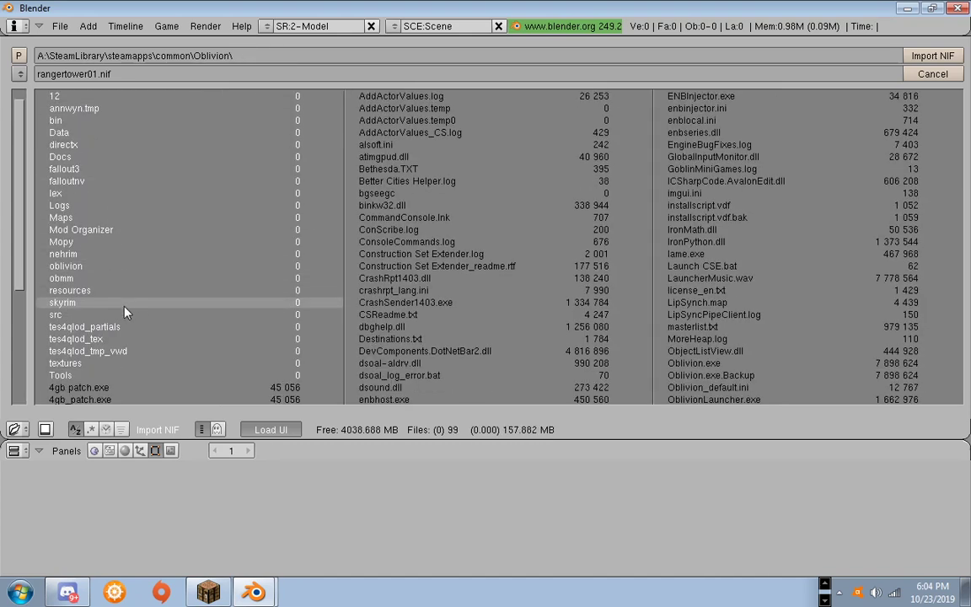
scroll(92, 221, up, 3)
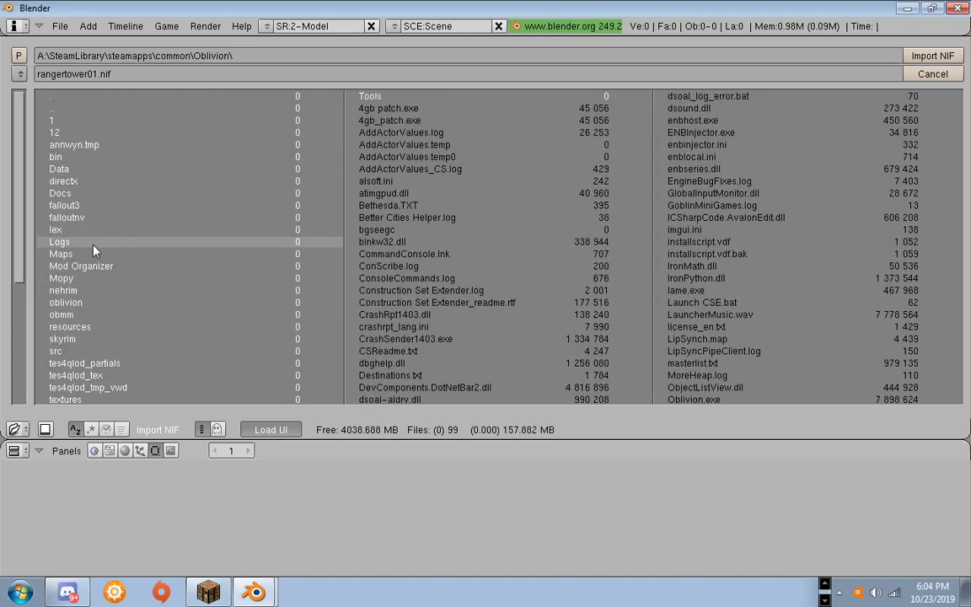
- Browse from the Oblivion folder into Data\meshes for the NIF import
double_click(82, 173)
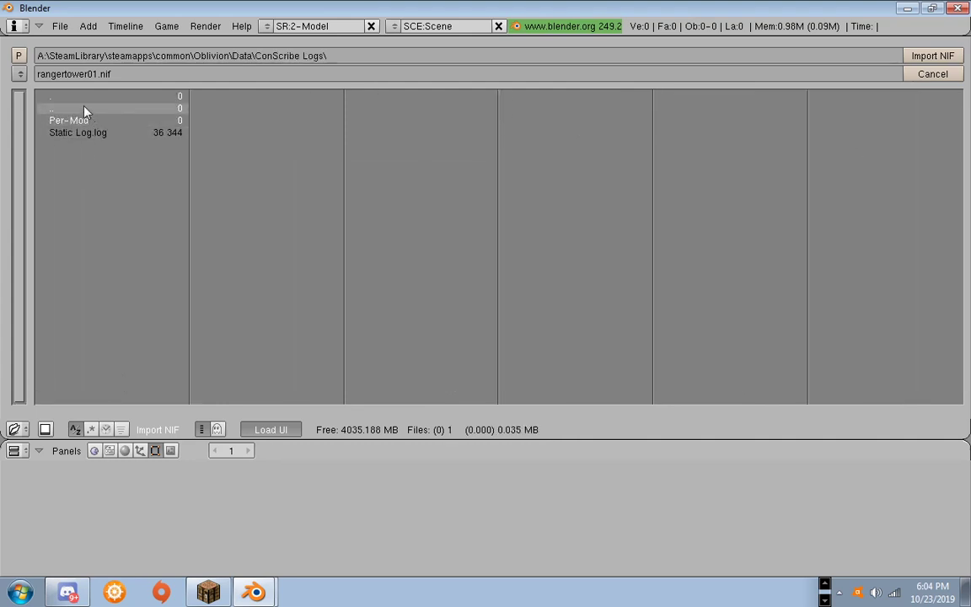
double_click(84, 111)
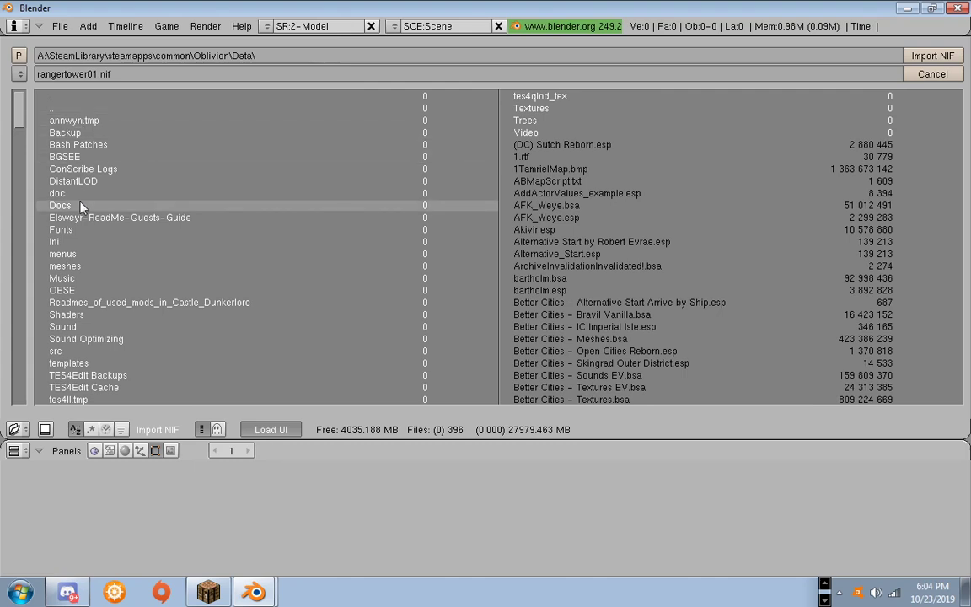
scroll(106, 381, down, 3)
scroll(106, 382, down, 3)
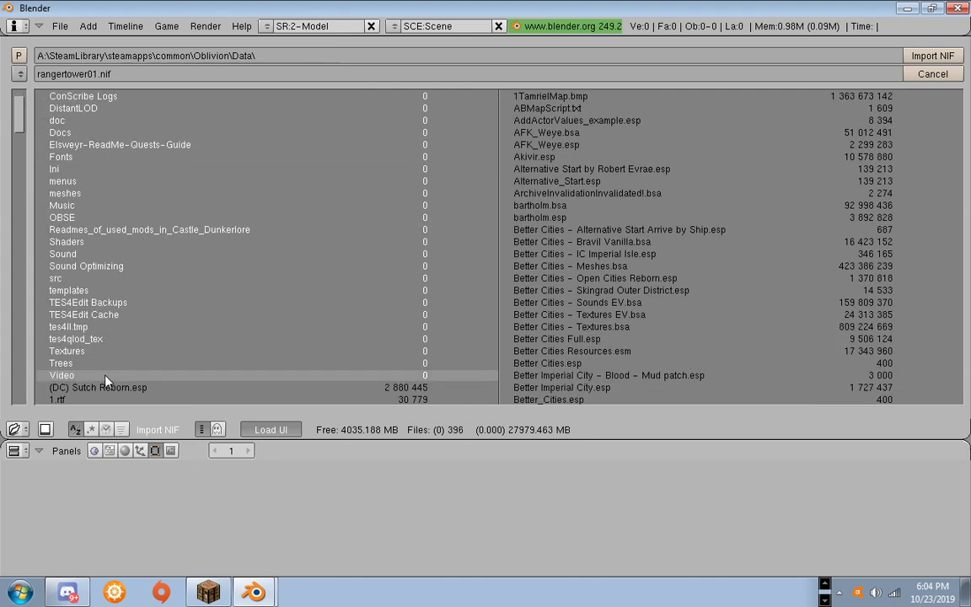
double_click(77, 193)
double_click(61, 107)
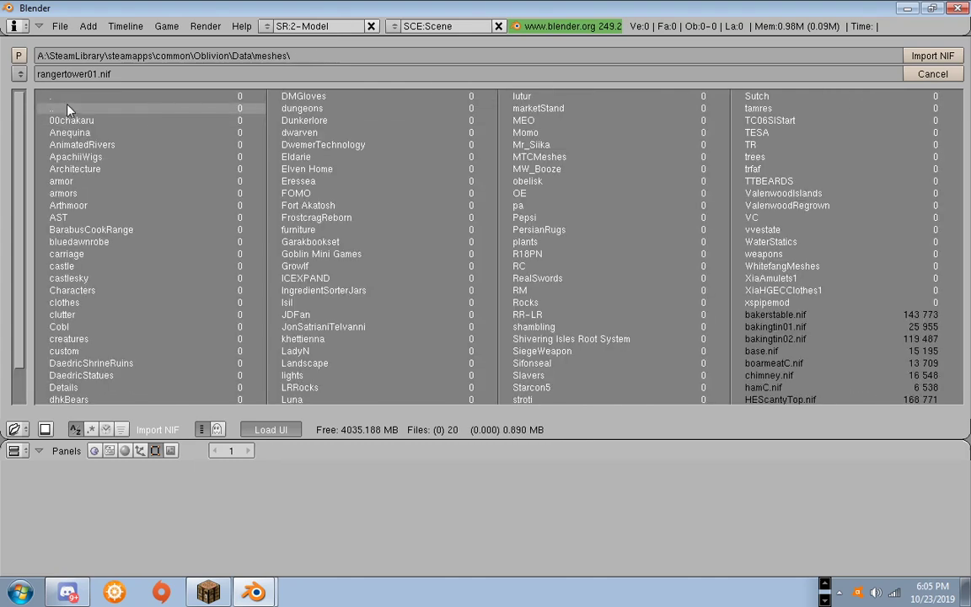
- Import bravilarcherparadox.nif from the Architecture\bravil folder, keeping the NIF import settings as they are
double_click(109, 169)
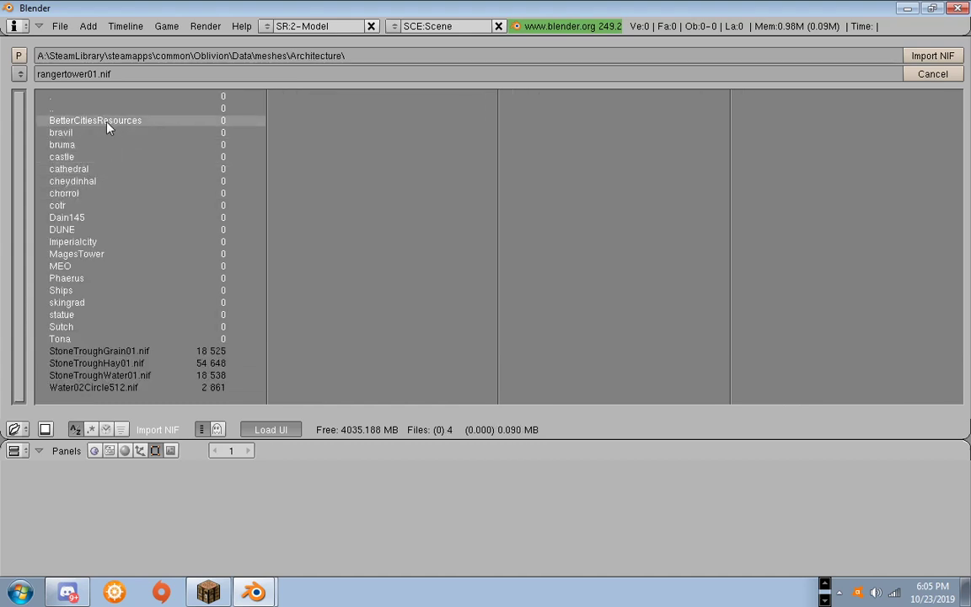
click(84, 134)
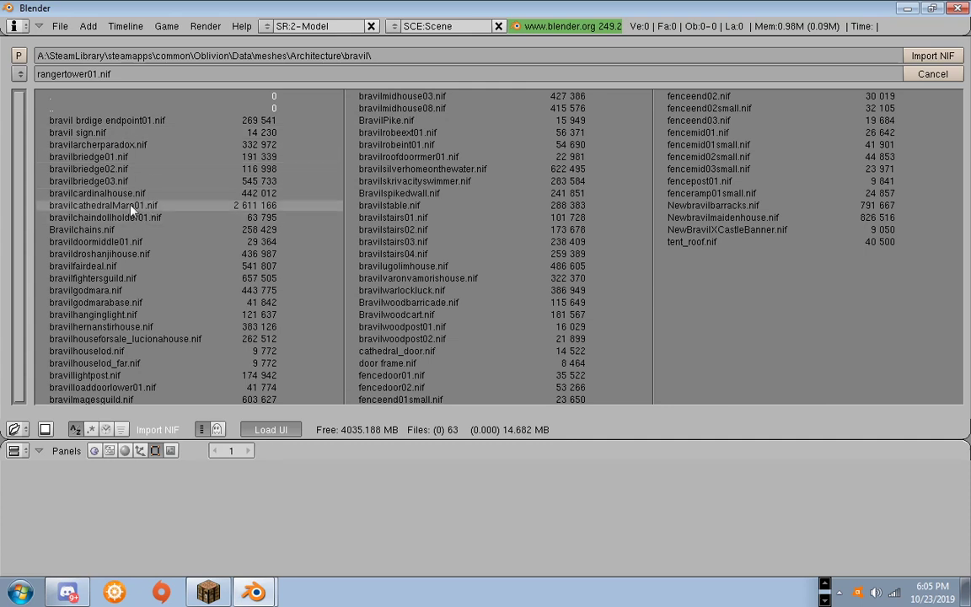
click(106, 147)
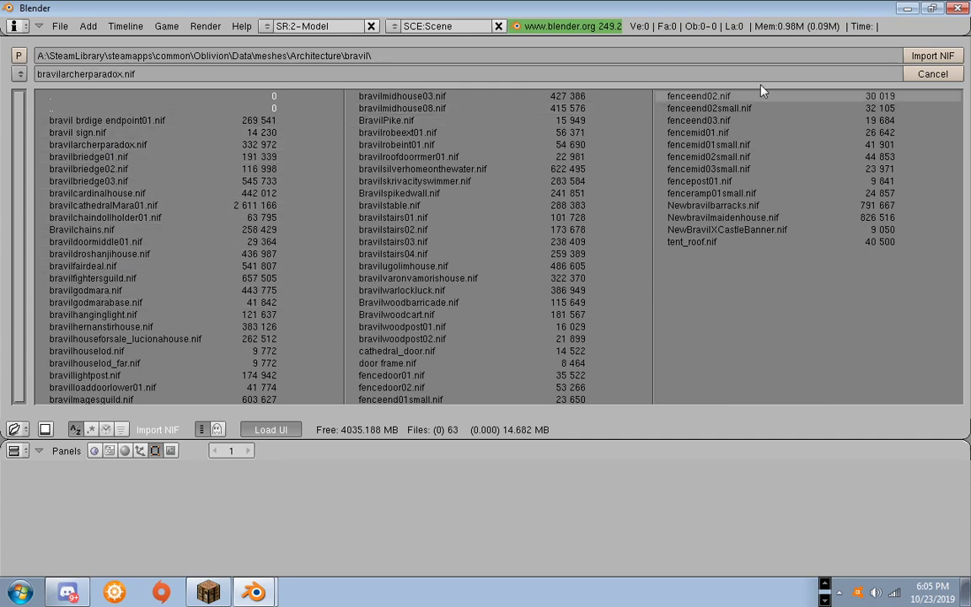
click(942, 56)
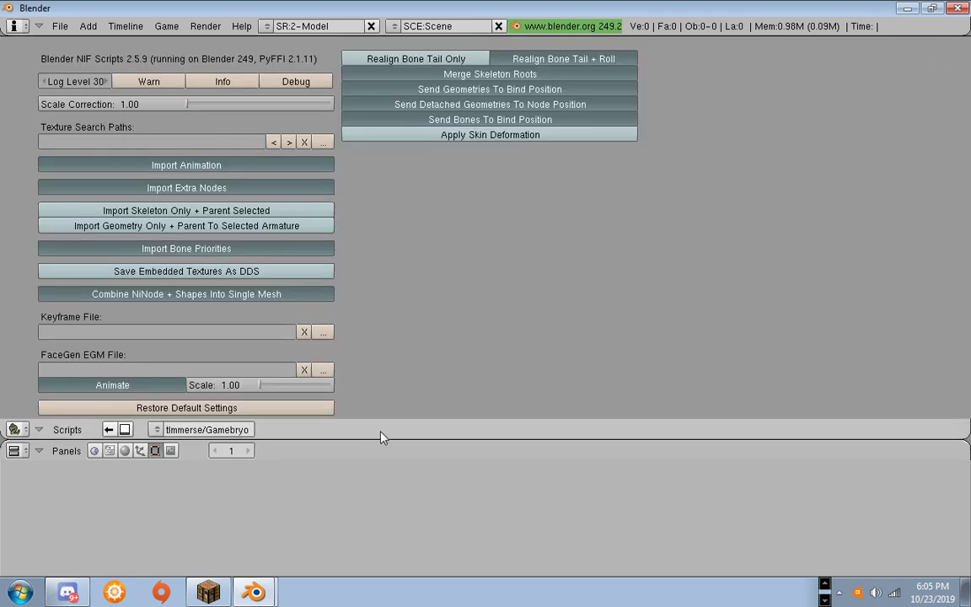
drag(393, 437, 393, 522)
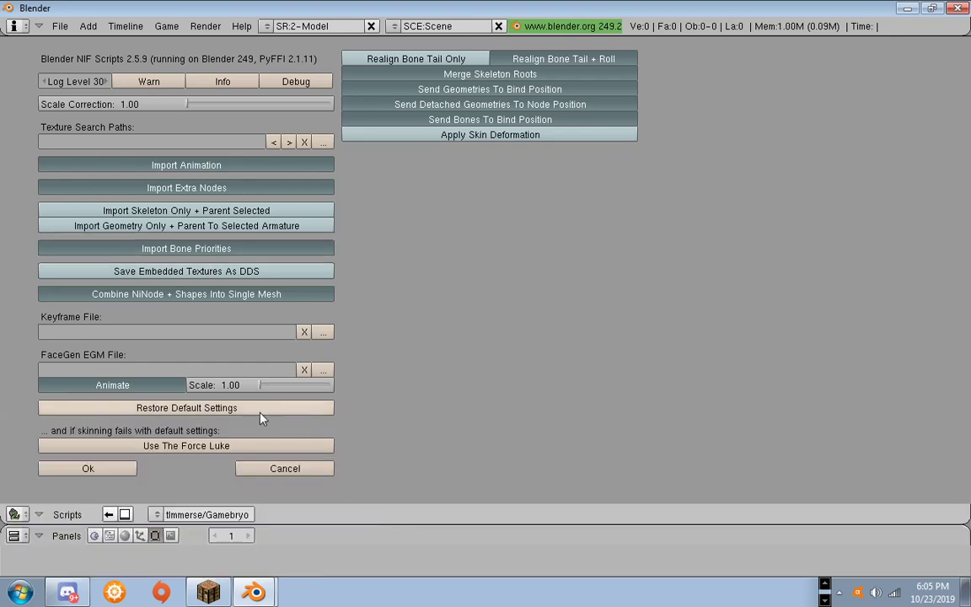
click(72, 470)
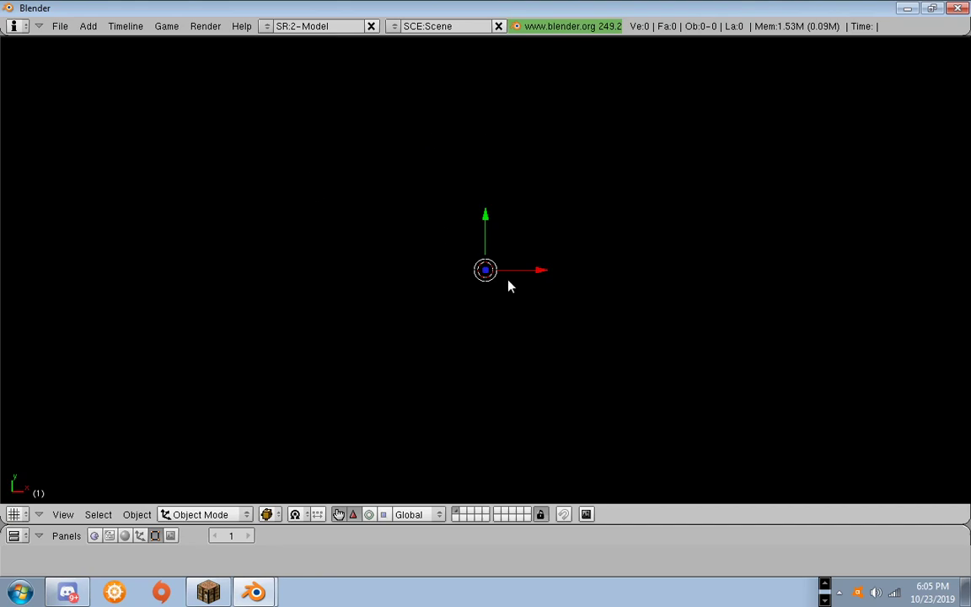
- Save the scene as untitled.blend in the .blender folder and close Blender
click(60, 26)
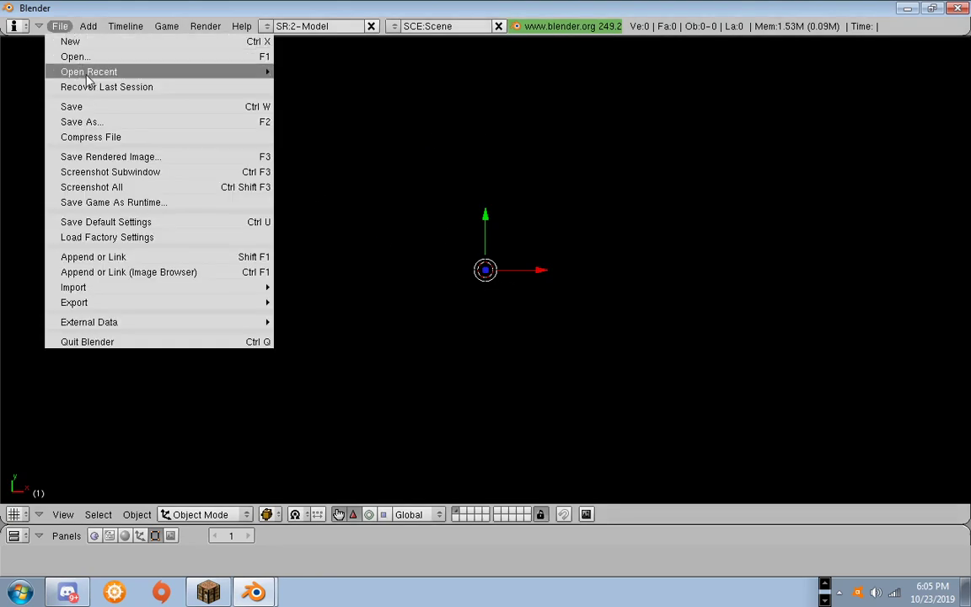
click(124, 123)
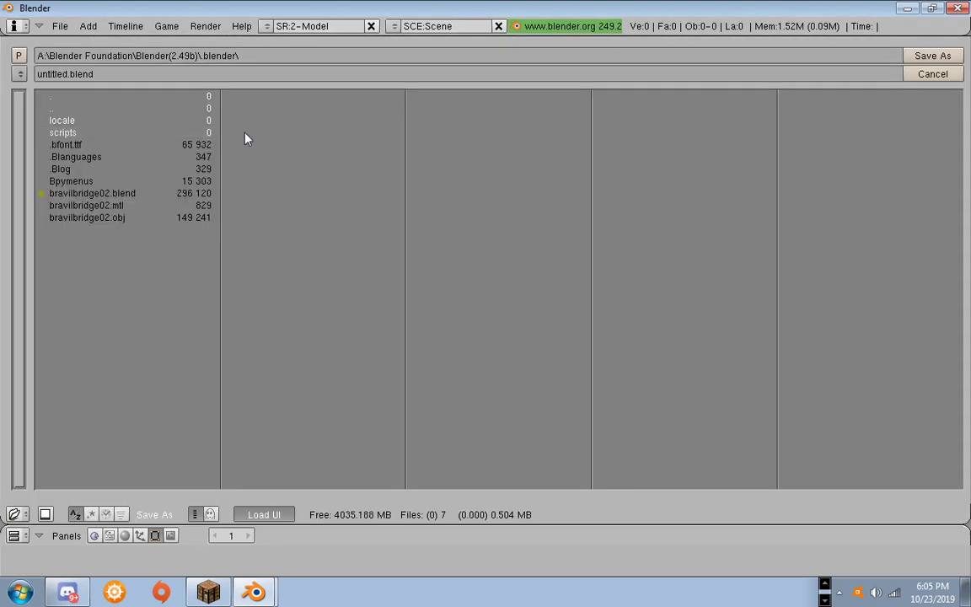
click(932, 56)
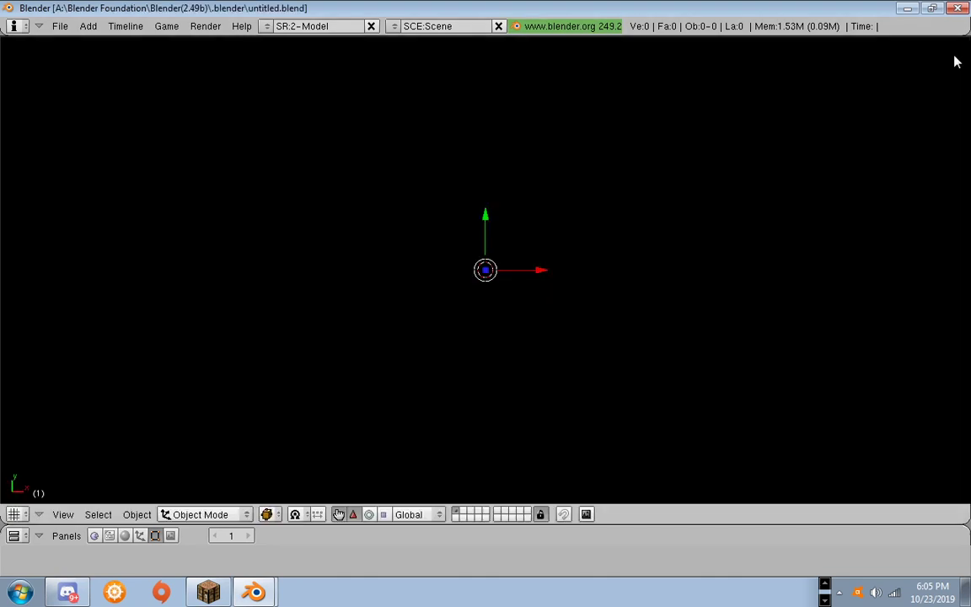
click(959, 8)
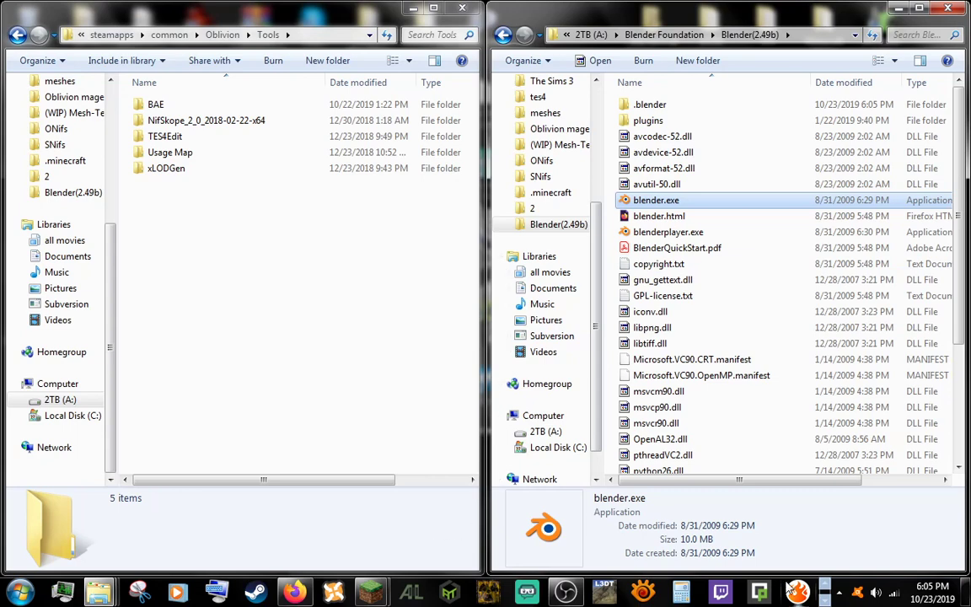
- Open the Steam library
right_click(790, 592)
click(839, 593)
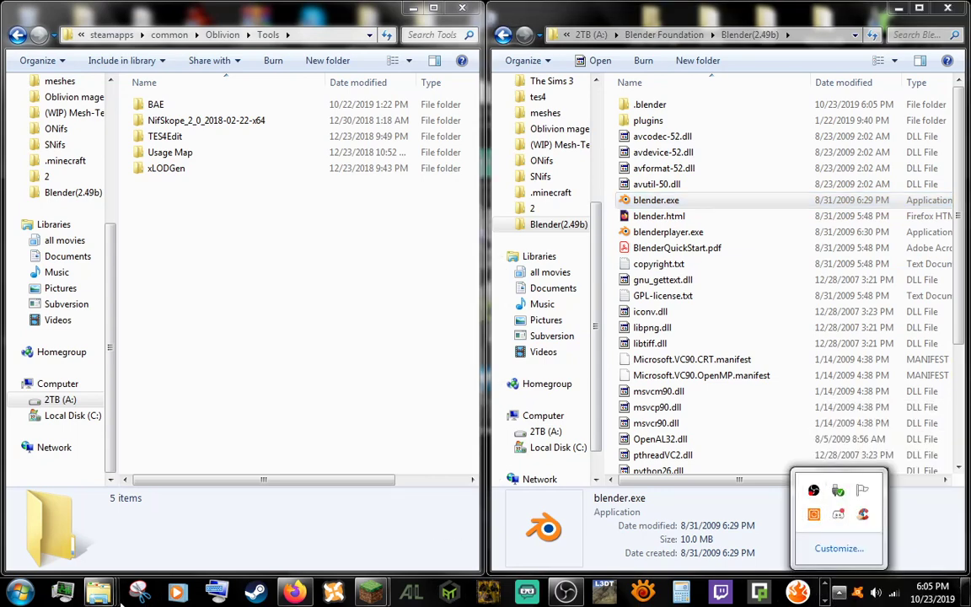
right_click(255, 593)
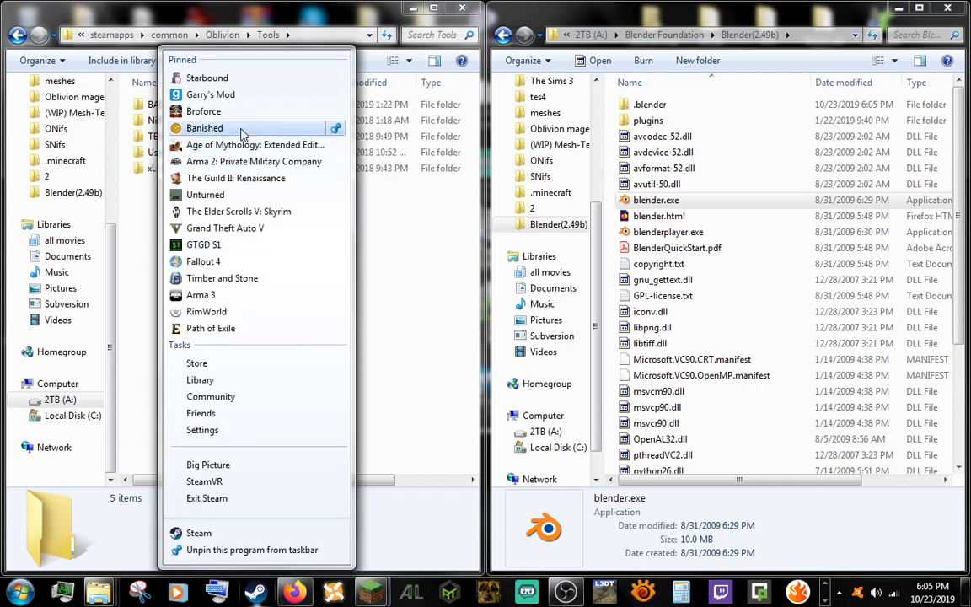
mouse_move(242, 135)
mouse_down()
mouse_move(249, 224)
mouse_move(261, 126)
mouse_move(226, 126)
mouse_up()
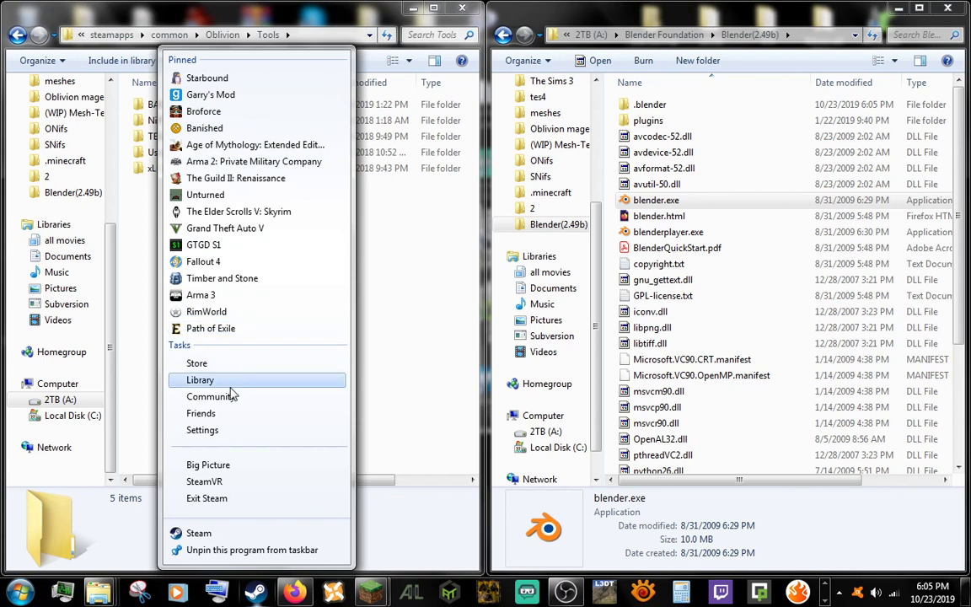
click(229, 384)
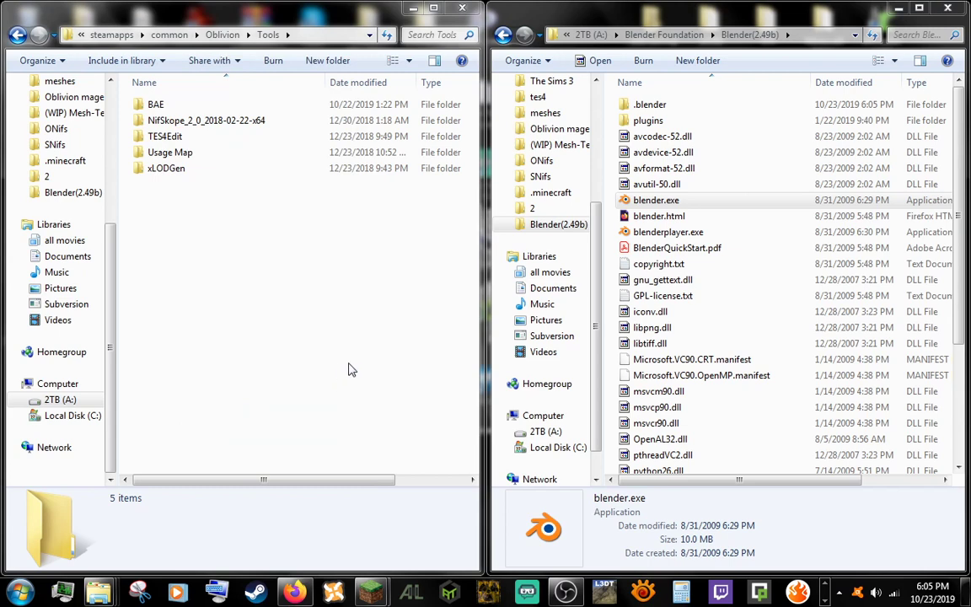
- Launch NifSkope.exe from the NifSkope_2_0_2018-02-22-x64 folder in Oblivion's Tools
double_click(202, 121)
click(172, 264)
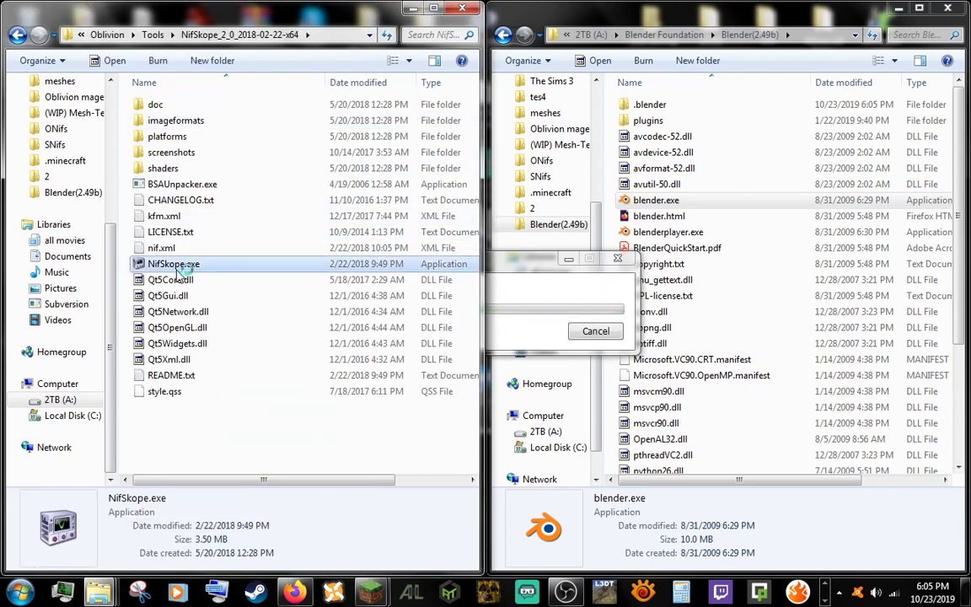
- Launch bae.exe from the Tools\BAE folder to show the archive extractor, and close its window
click(156, 34)
double_click(180, 105)
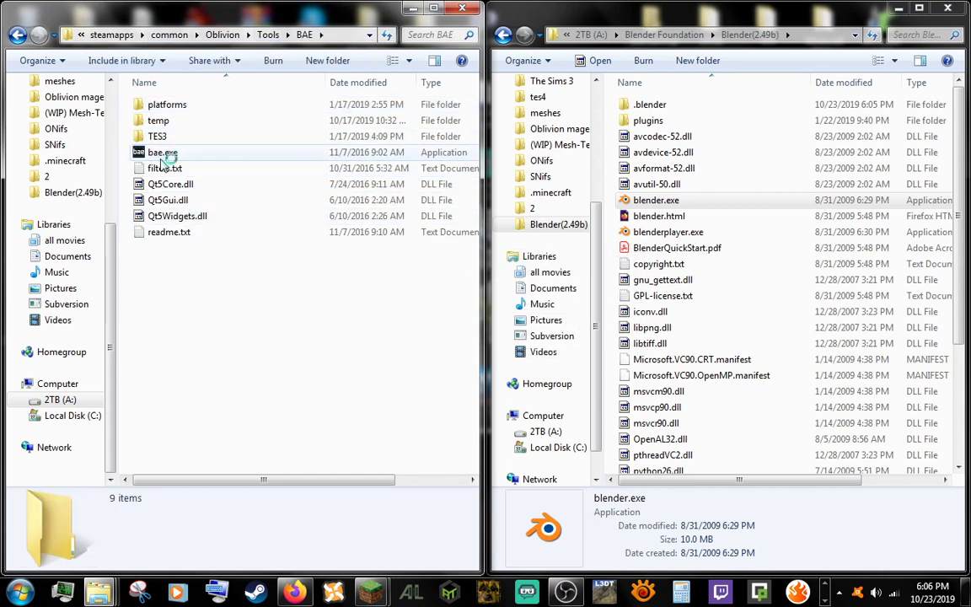
click(161, 158)
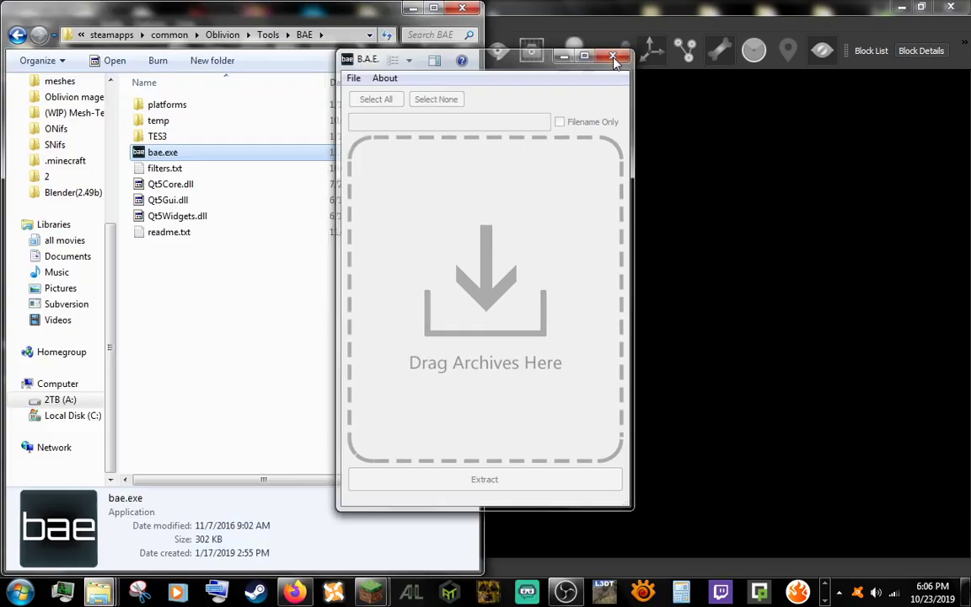
click(614, 55)
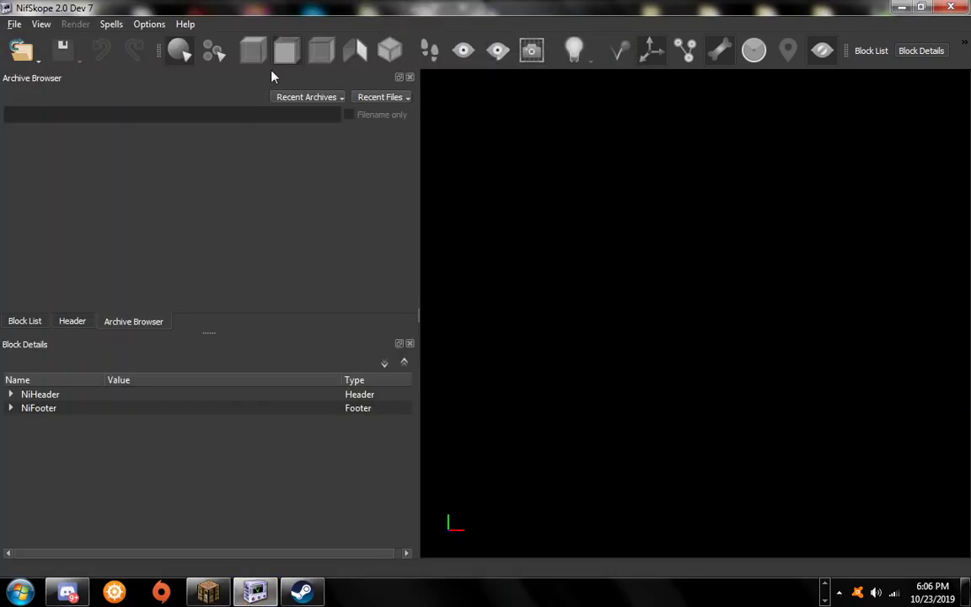
click(15, 23)
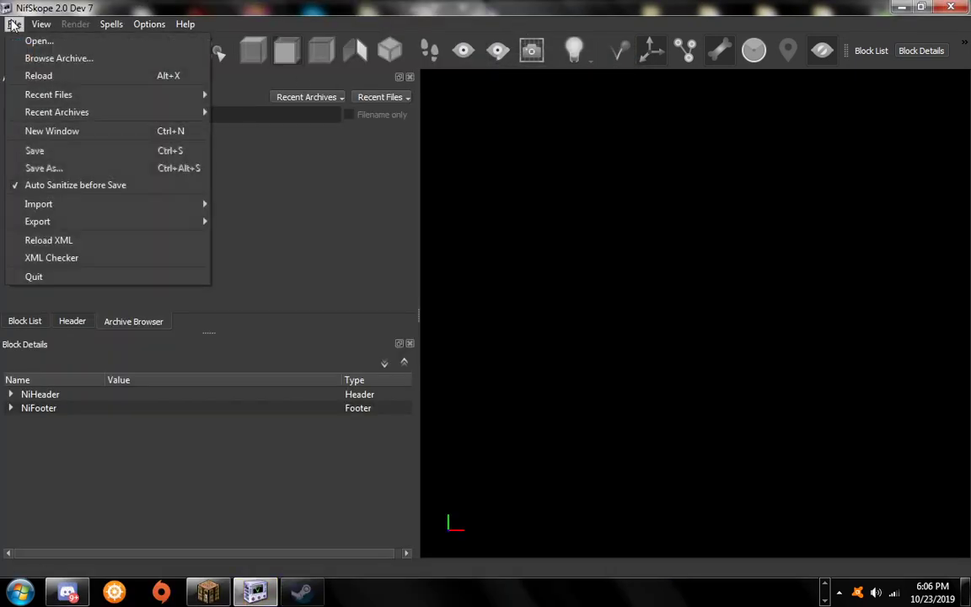
click(49, 59)
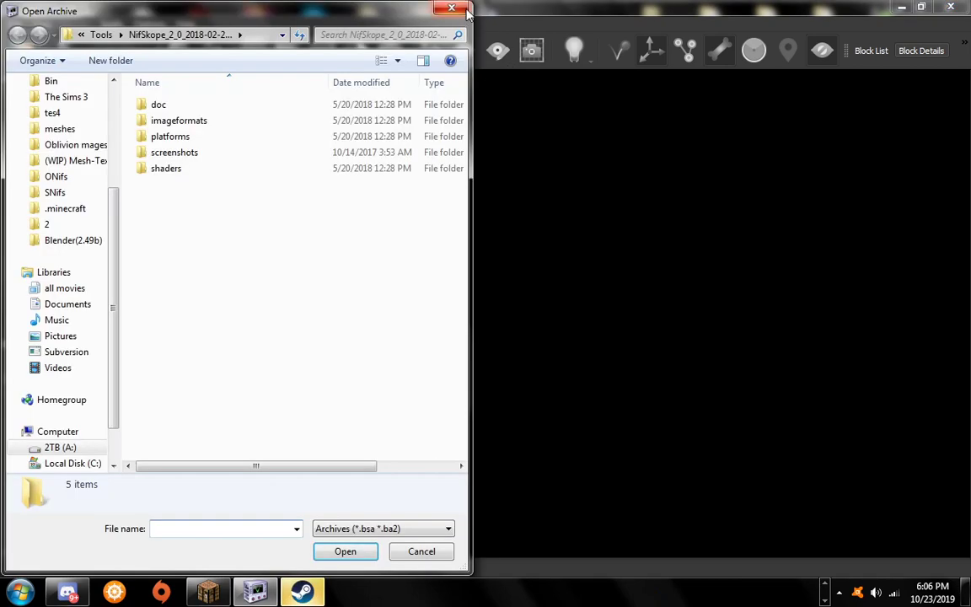
key(Escape)
- Start opening a mesh file and browse from the Wasteland folder to the Oblivion folder in steamapps\common
click(14, 24)
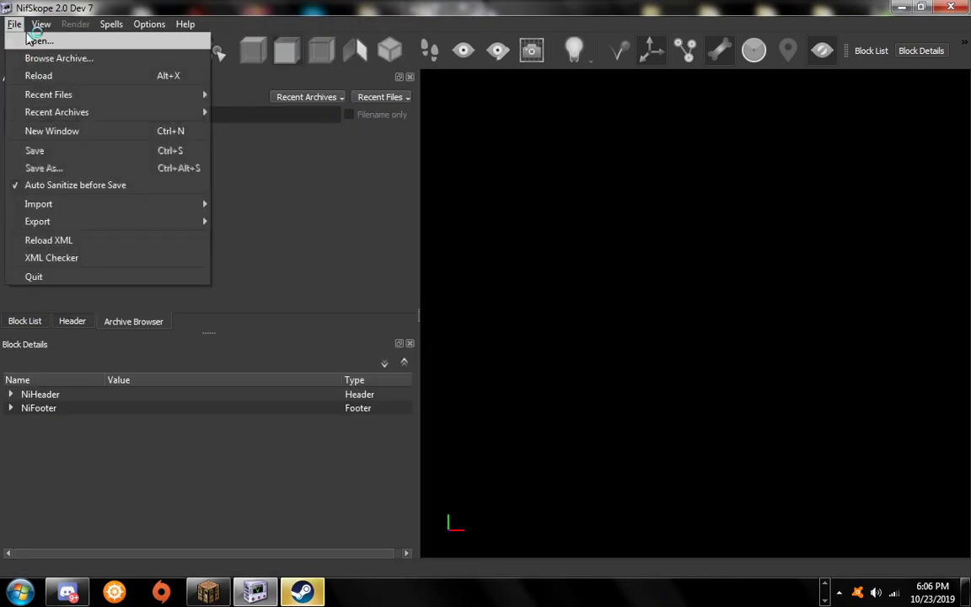
click(28, 37)
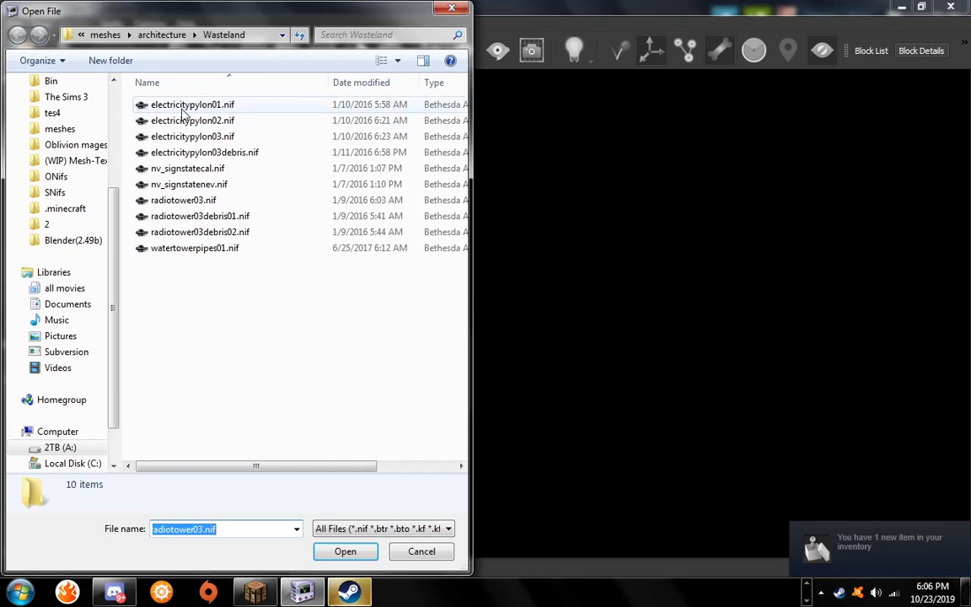
click(107, 35)
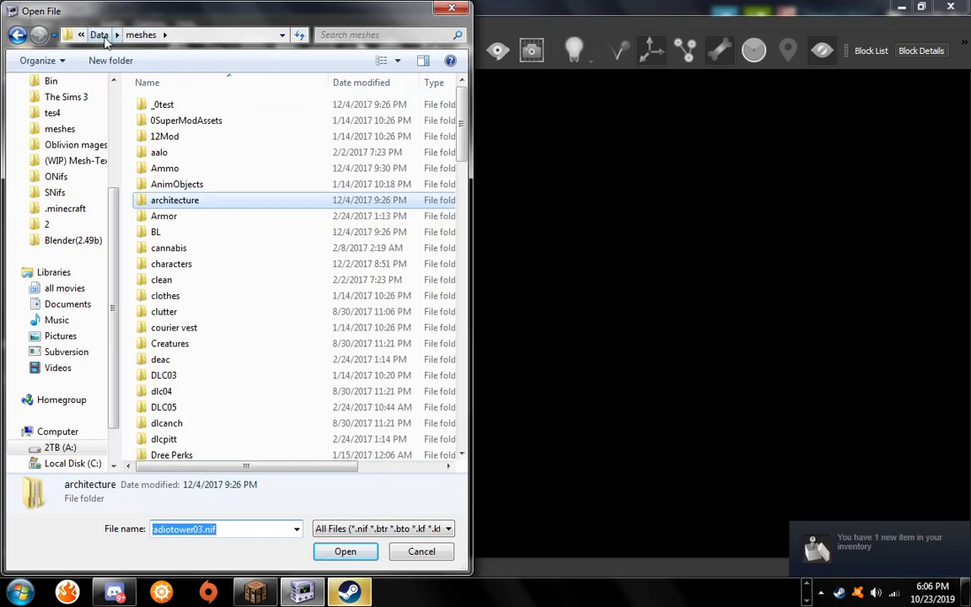
click(99, 34)
click(127, 35)
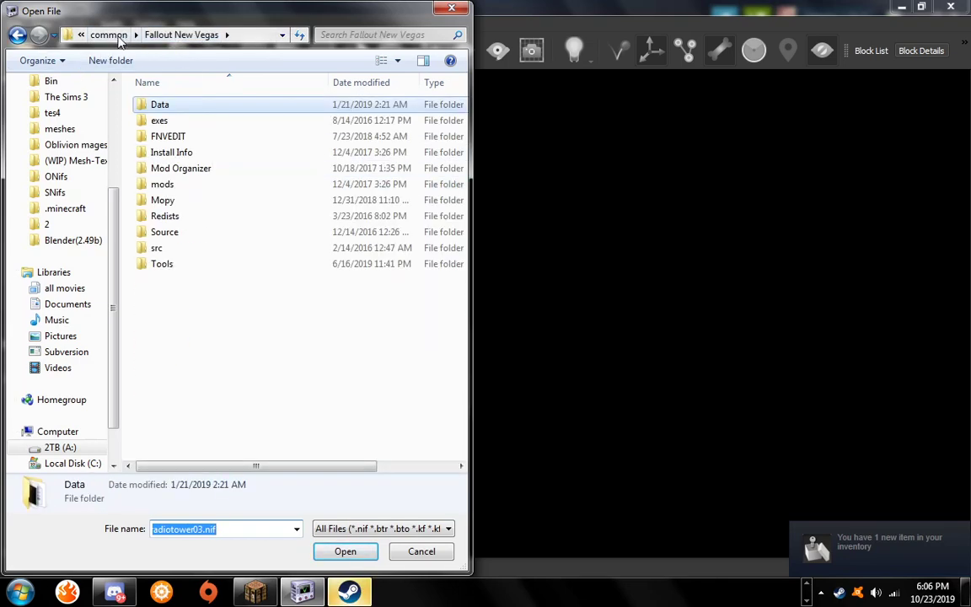
click(99, 34)
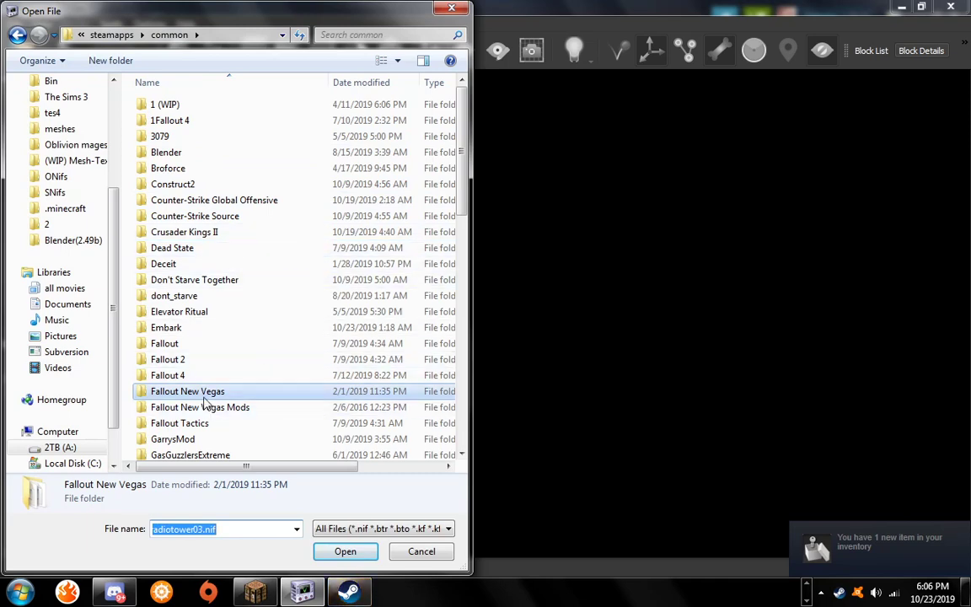
click(222, 346)
scroll(222, 346, down, 4)
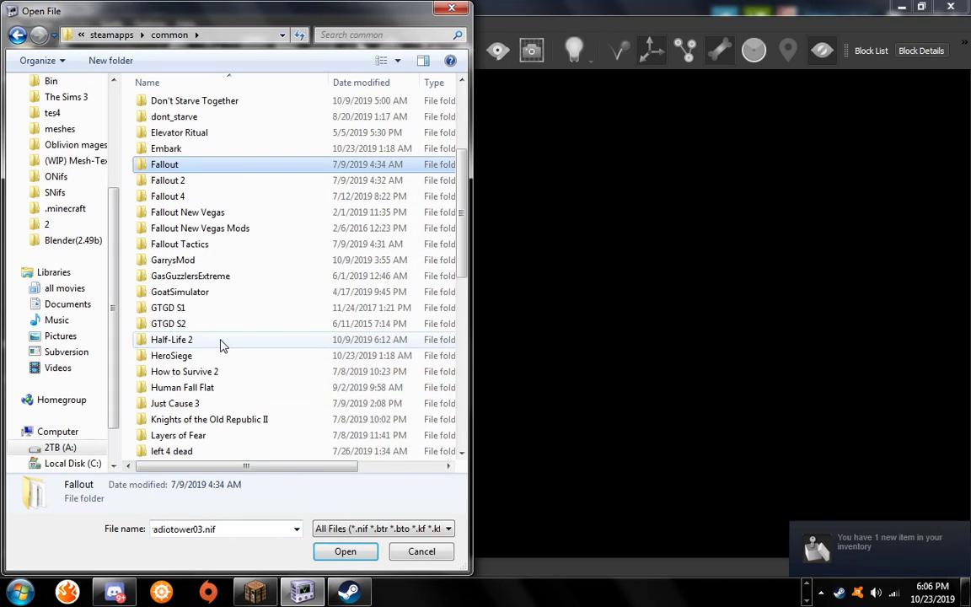
key(o)
double_click(185, 103)
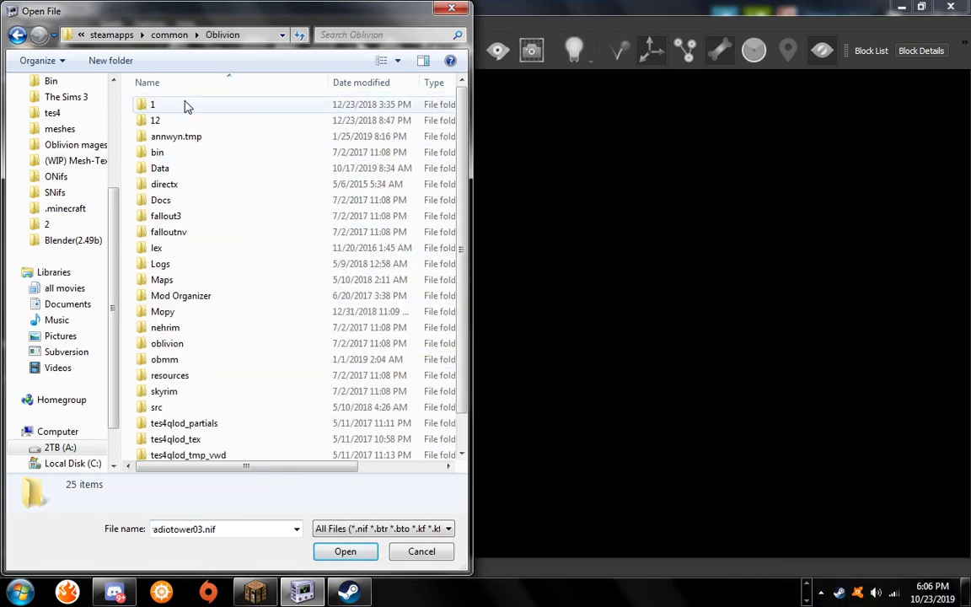
- Open bravilarcherparadox.nif from Oblivion's Data\meshes\Architecture\bravil folder
double_click(182, 172)
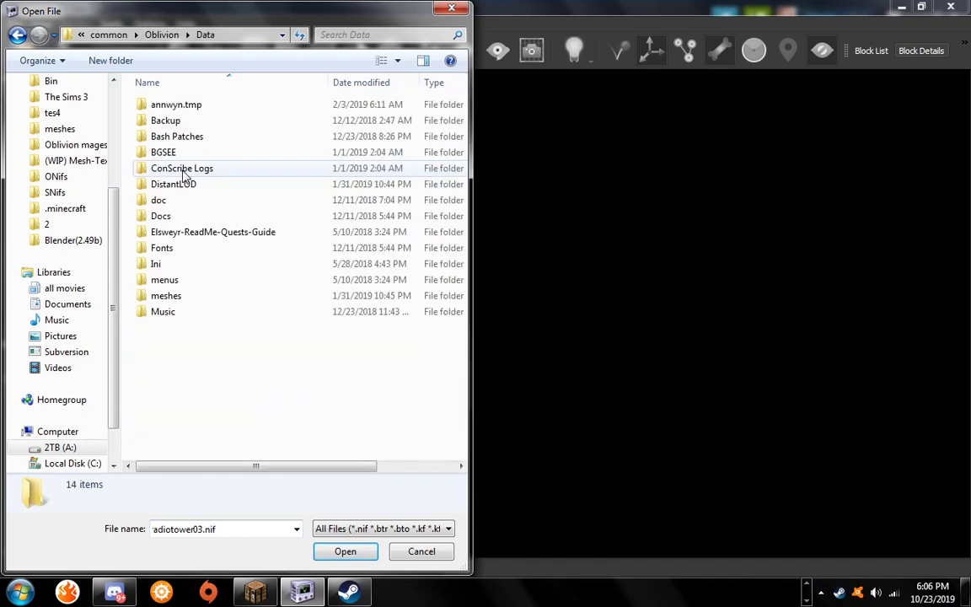
click(178, 299)
double_click(177, 303)
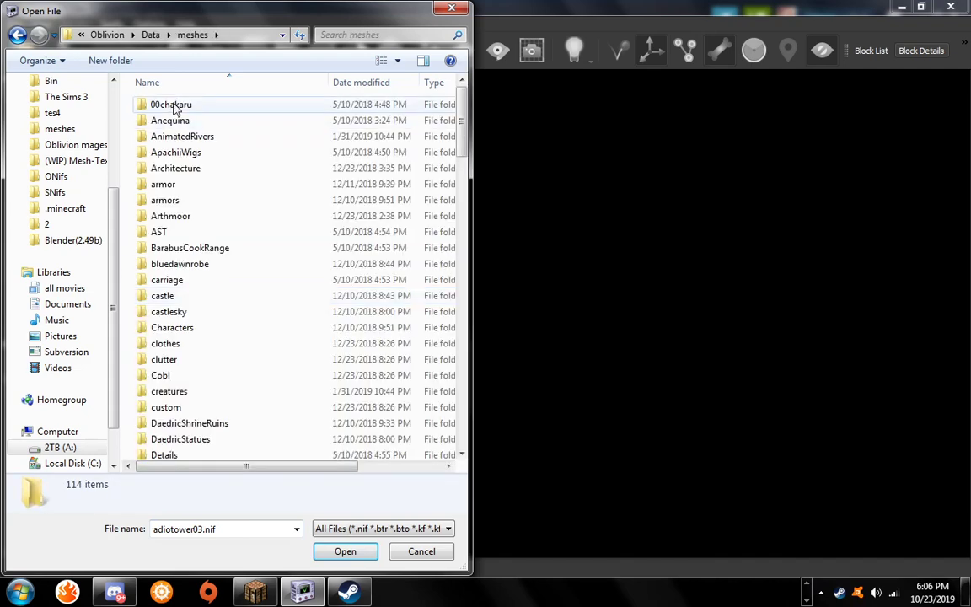
double_click(178, 166)
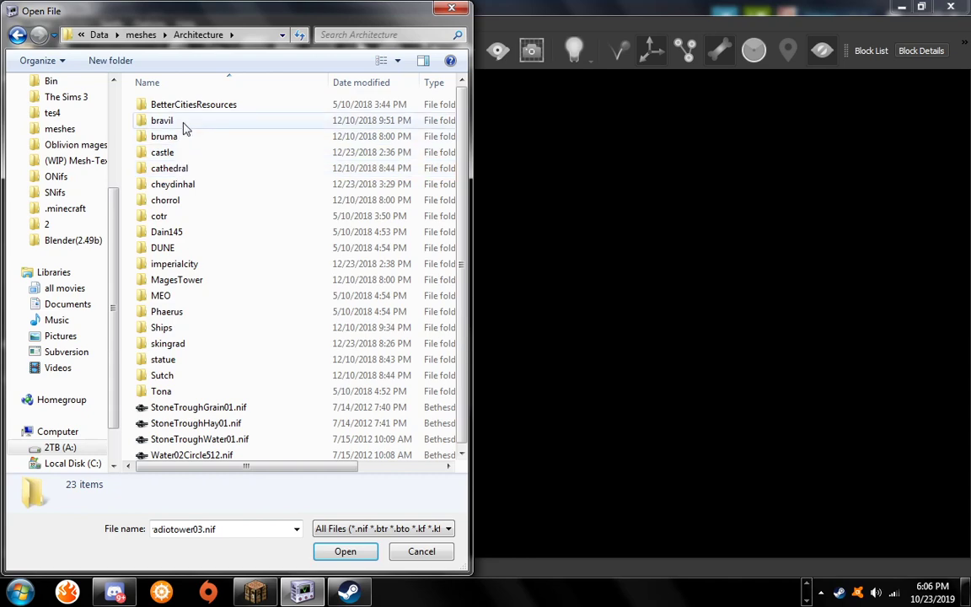
double_click(180, 122)
click(216, 135)
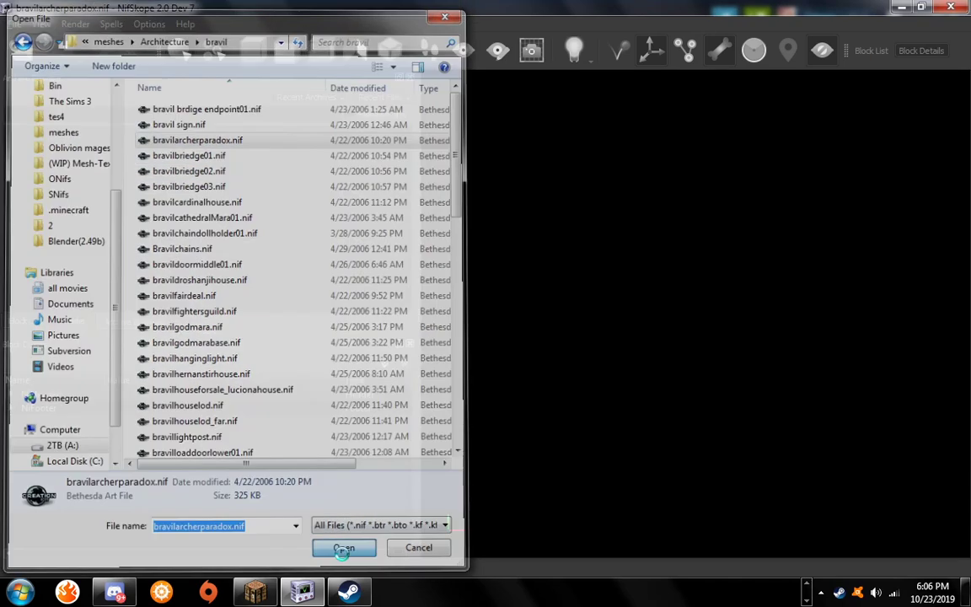
click(345, 551)
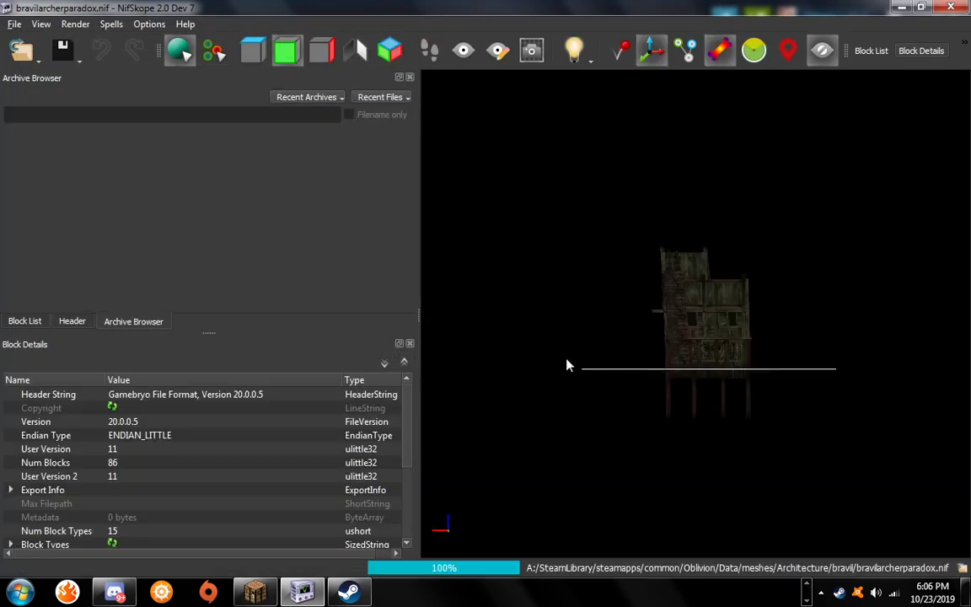
- Examine the loaded house model's textured walls up close and the whole building from an angle
scroll(695, 347, up, 5)
scroll(548, 370, up, 5)
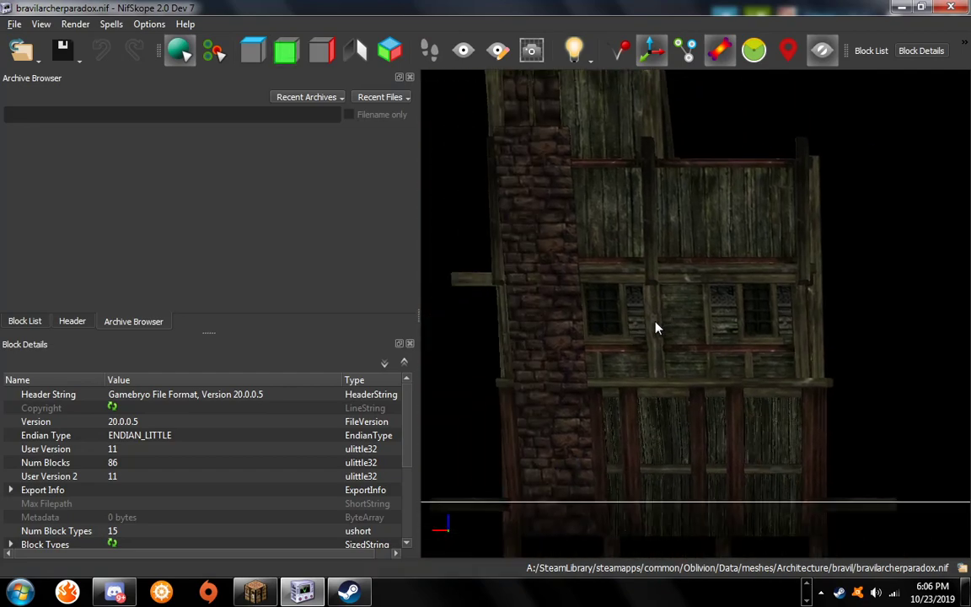
right_click(697, 354)
right_click(688, 360)
click(626, 357)
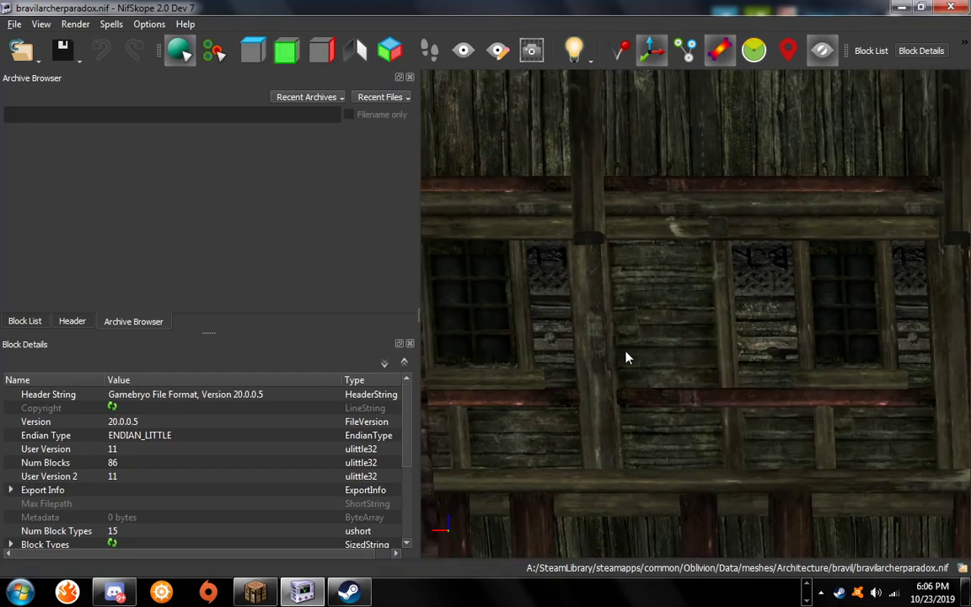
drag(626, 357, 561, 338)
scroll(574, 349, down, 5)
drag(723, 386, 702, 389)
scroll(710, 381, down, 2)
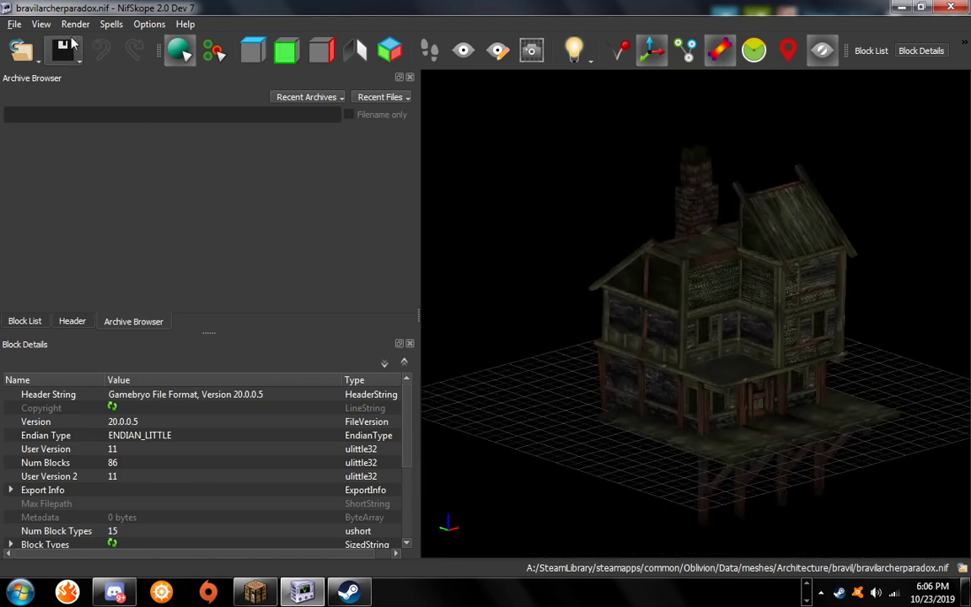
- Export the house model in OBJ format as test.obj in the Oblivion mages's guild folder, replacing the existing file
click(14, 23)
mouse_move(93, 210)
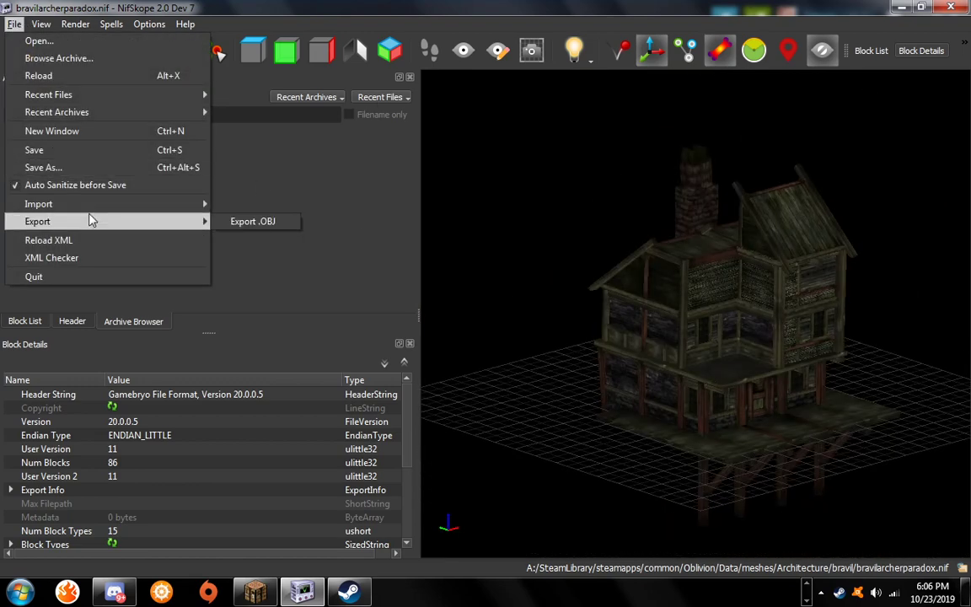
click(253, 221)
click(560, 305)
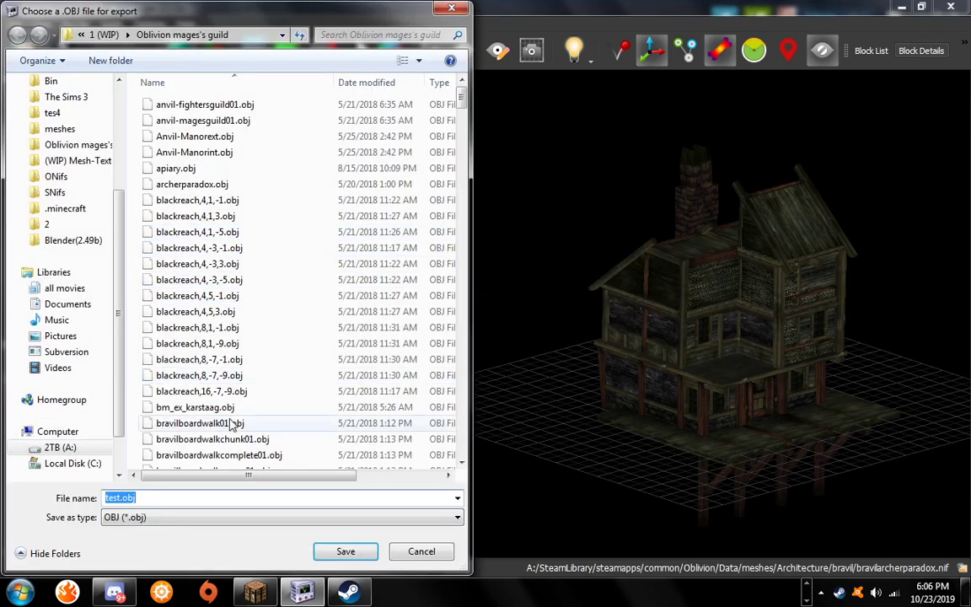
click(340, 553)
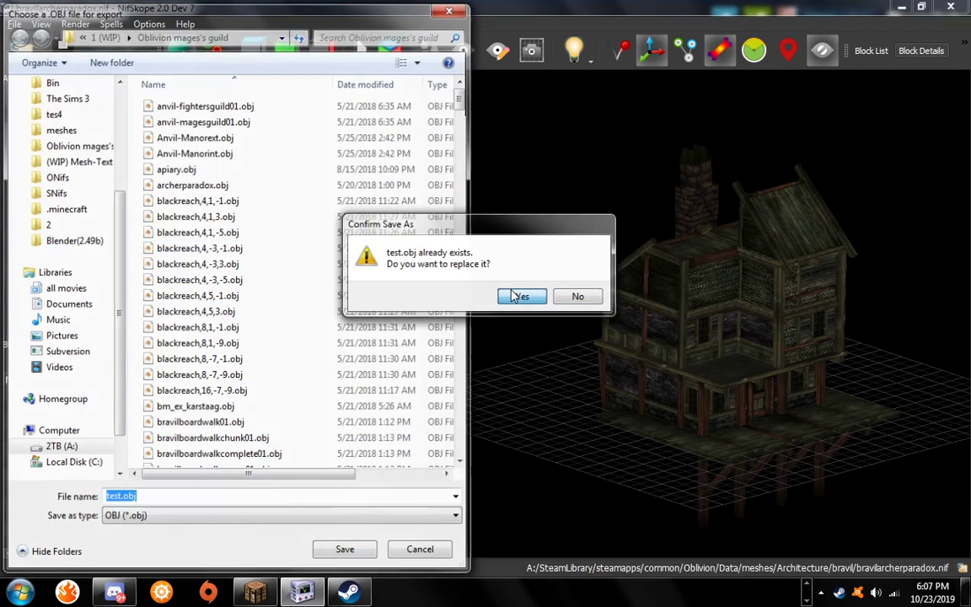
click(516, 294)
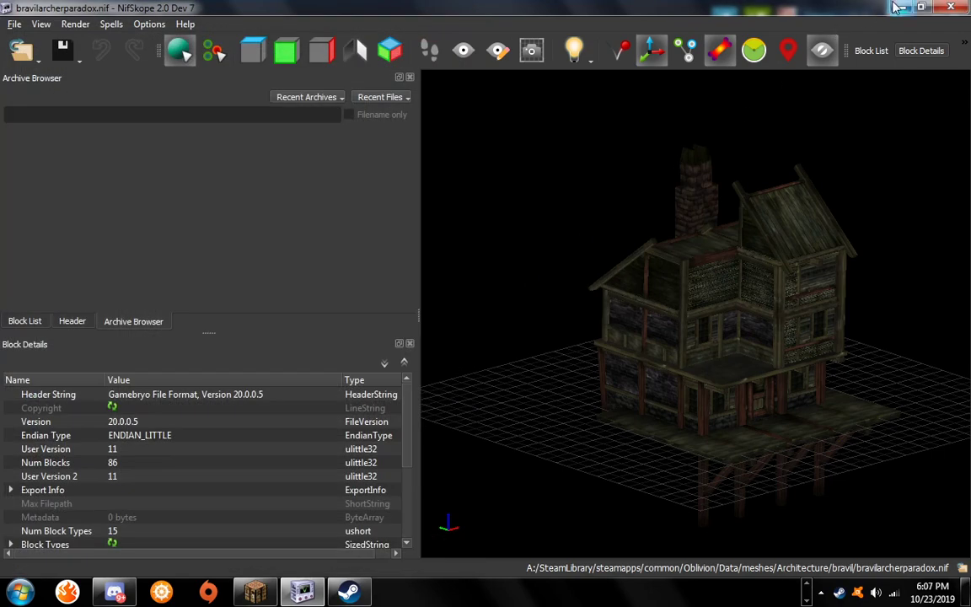
- View the house from its front and inspect the material property of the first NiTriStrips block under the root NiNode
drag(784, 253, 715, 306)
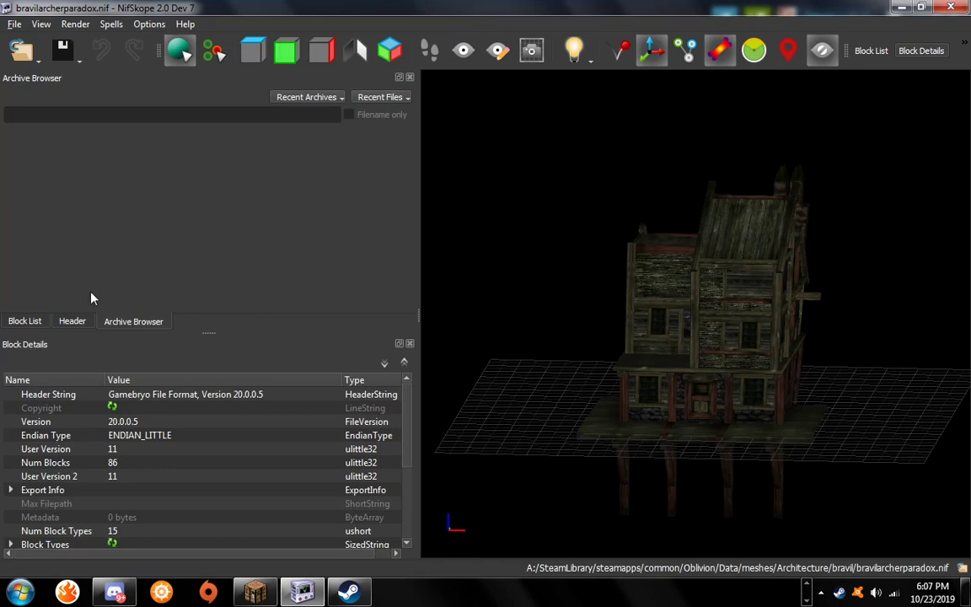
click(25, 322)
click(11, 128)
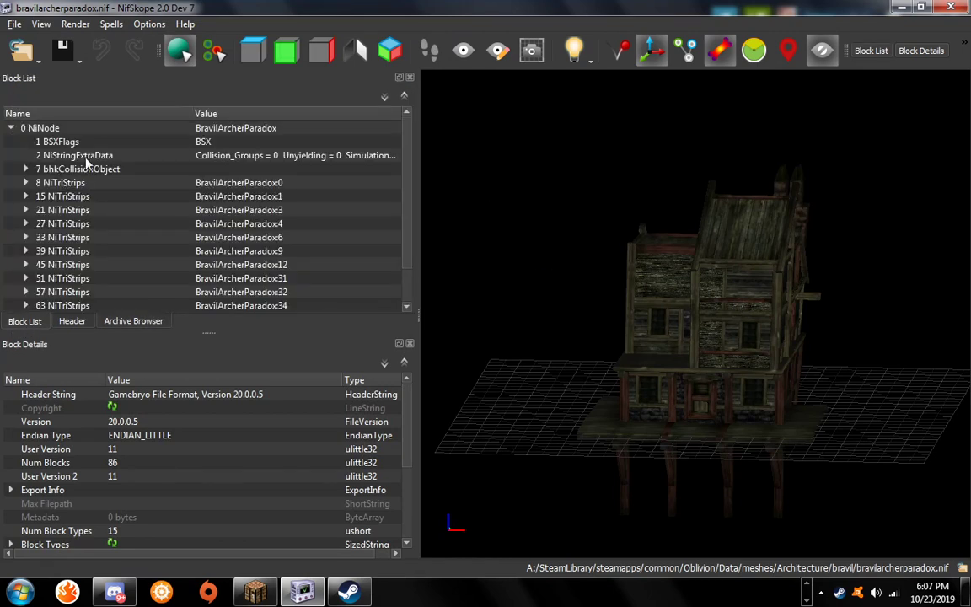
click(26, 183)
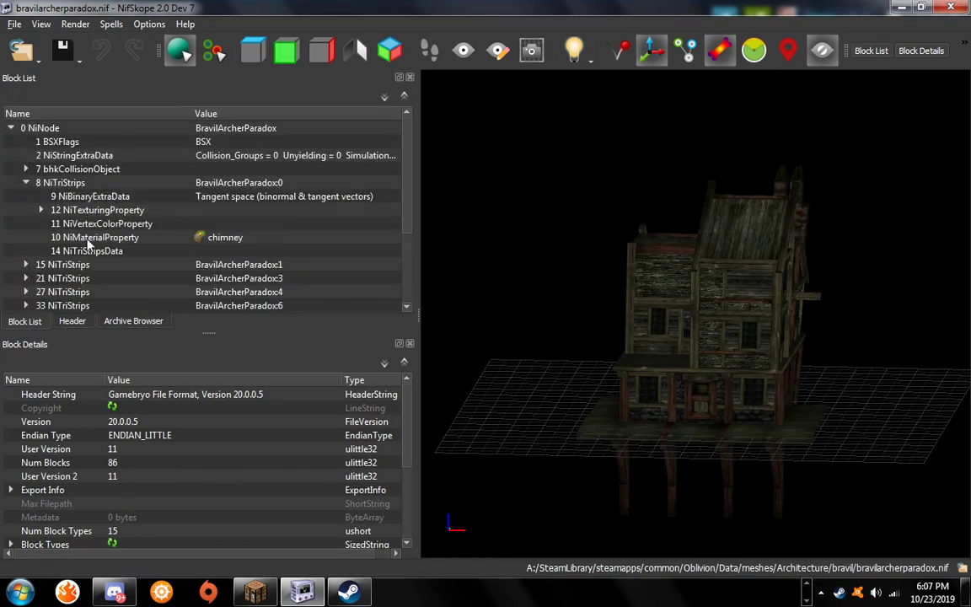
click(204, 240)
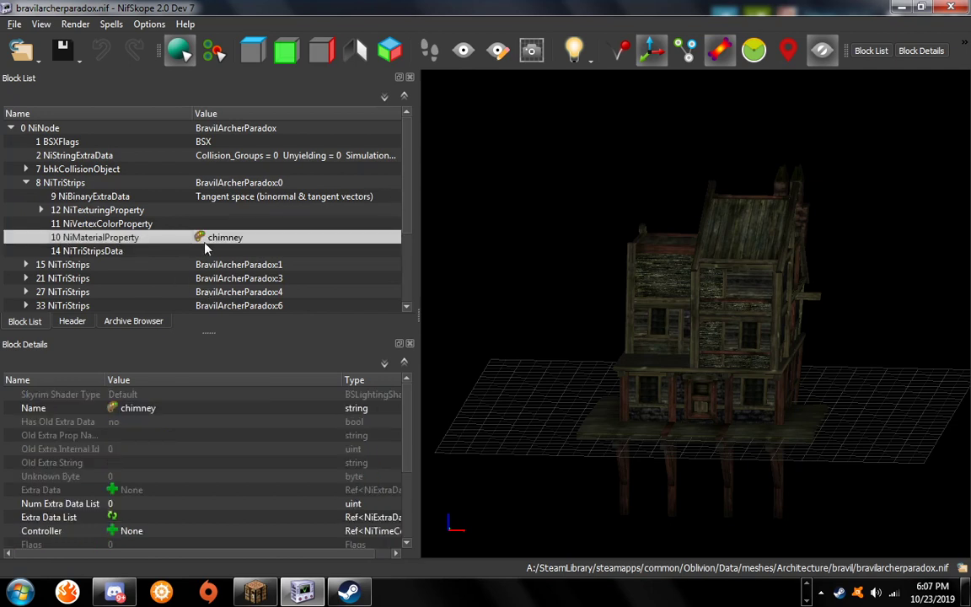
- Inspect the full texture path in the NiSourceTexture block under the chimney's NiTexturingProperty
click(41, 210)
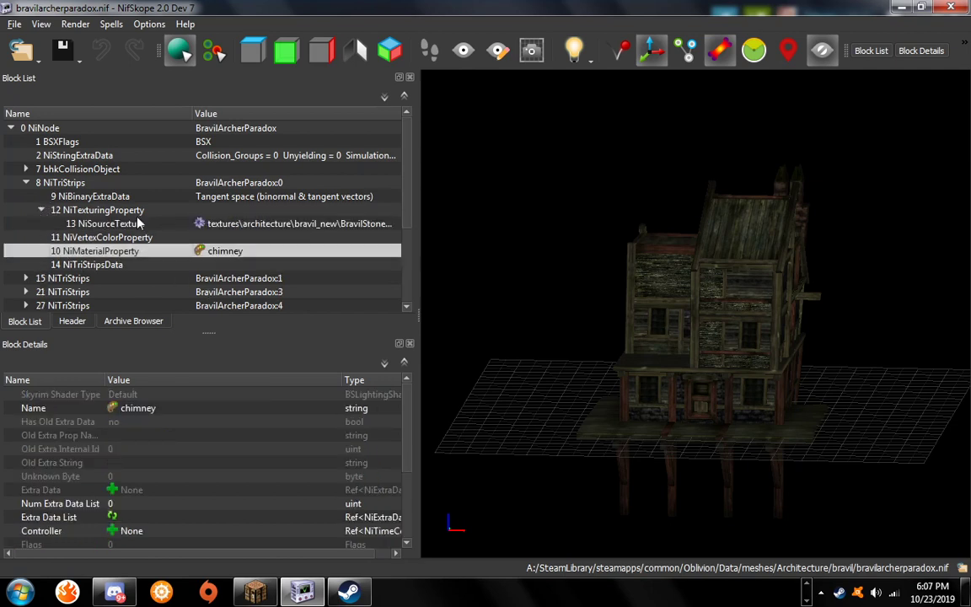
click(239, 224)
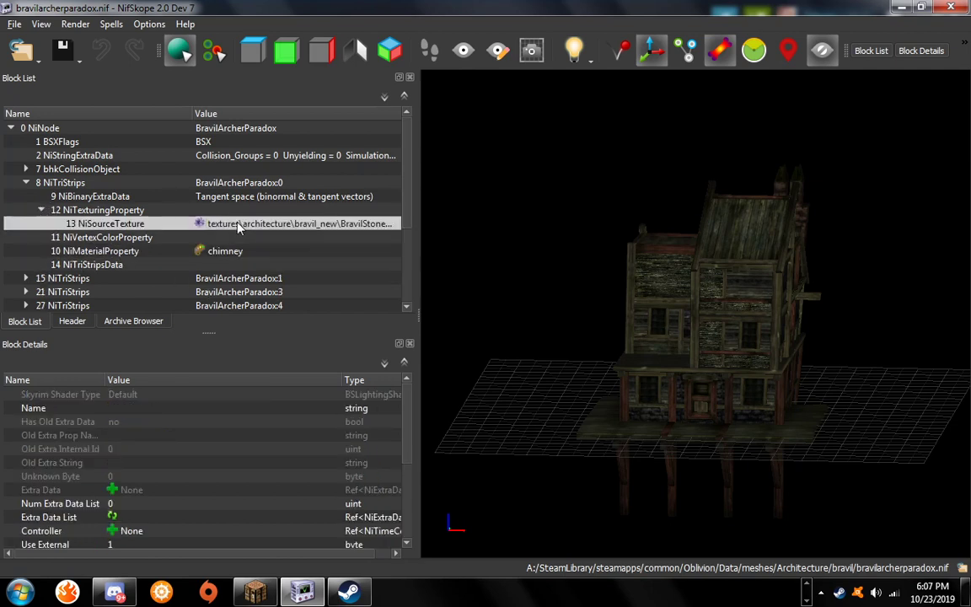
double_click(306, 234)
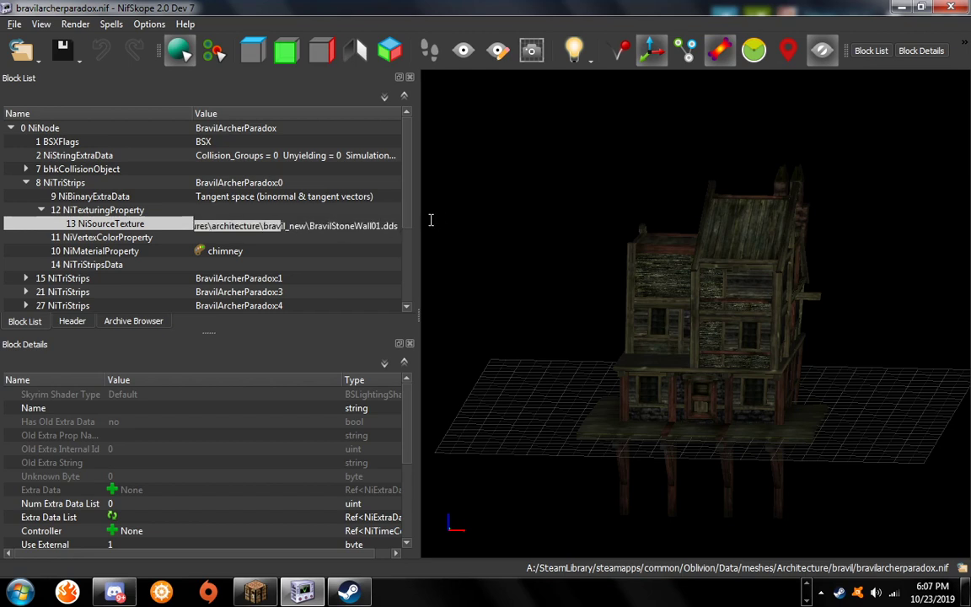
drag(281, 226, 430, 223)
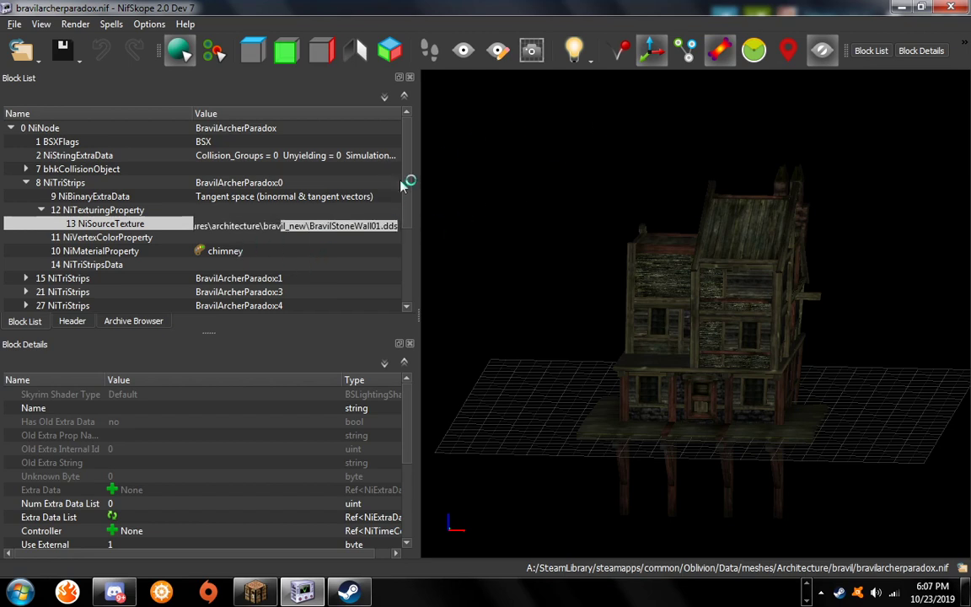
- Minimize NifSkope and launch the Steam version of Blender
click(901, 8)
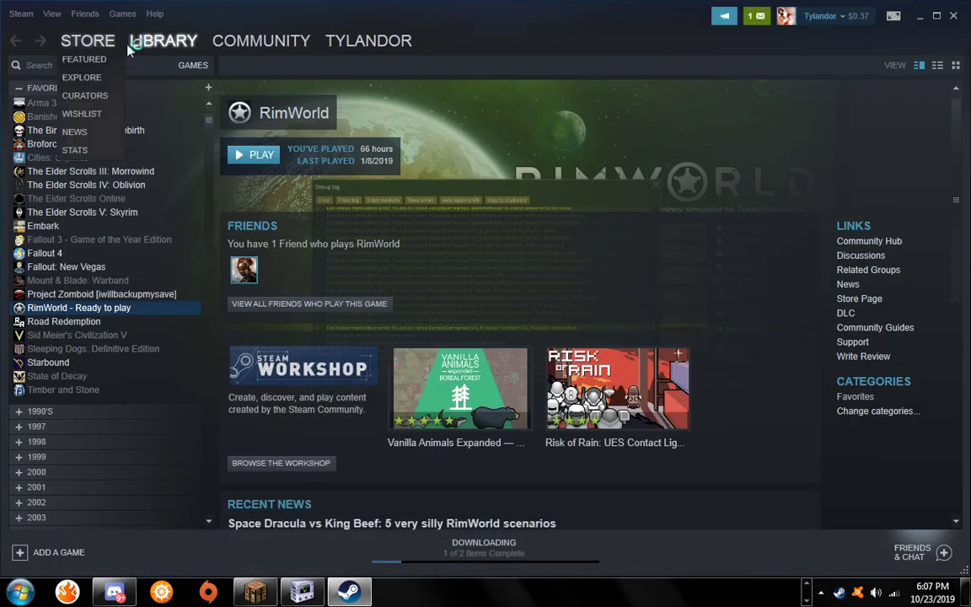
mouse_move(148, 43)
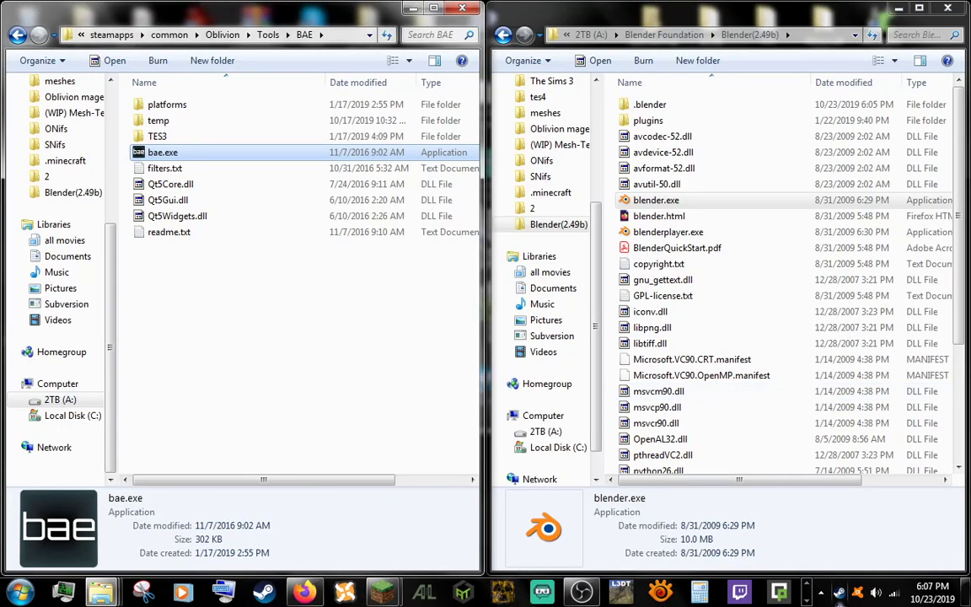
right_click(838, 593)
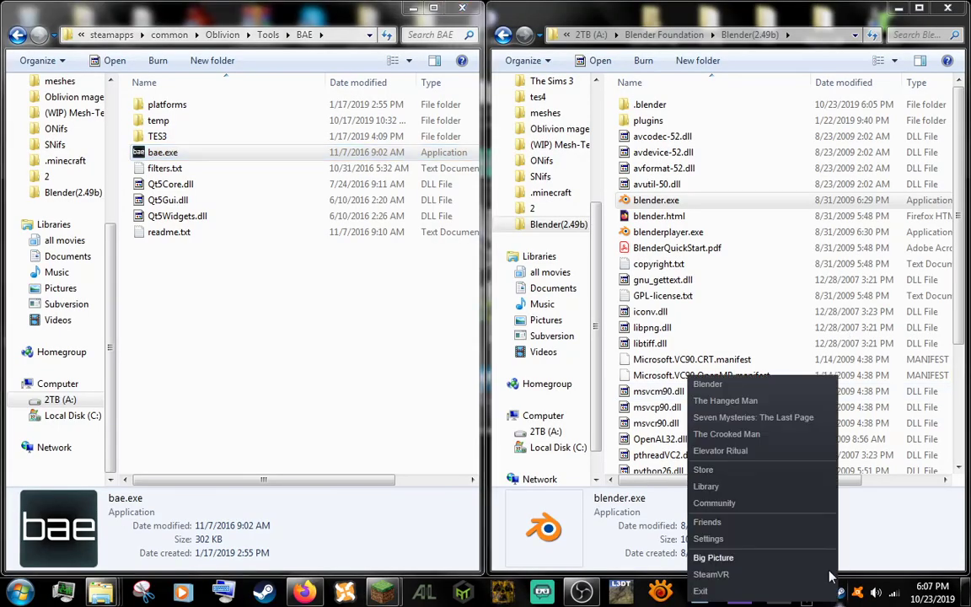
click(735, 390)
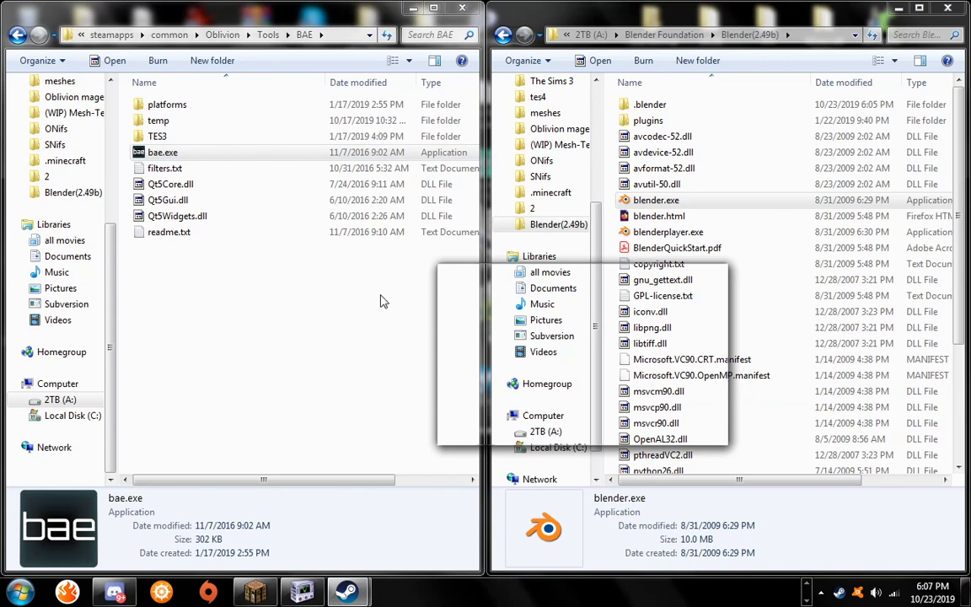
click(352, 308)
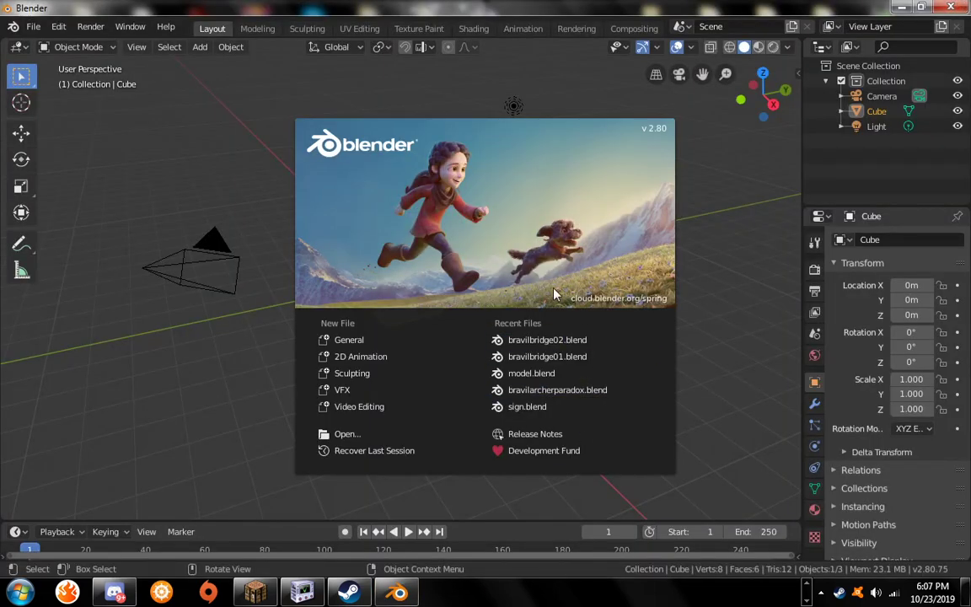
- Open untitled.blend from the Blender(2.49b)\.blender folder
click(31, 30)
click(33, 27)
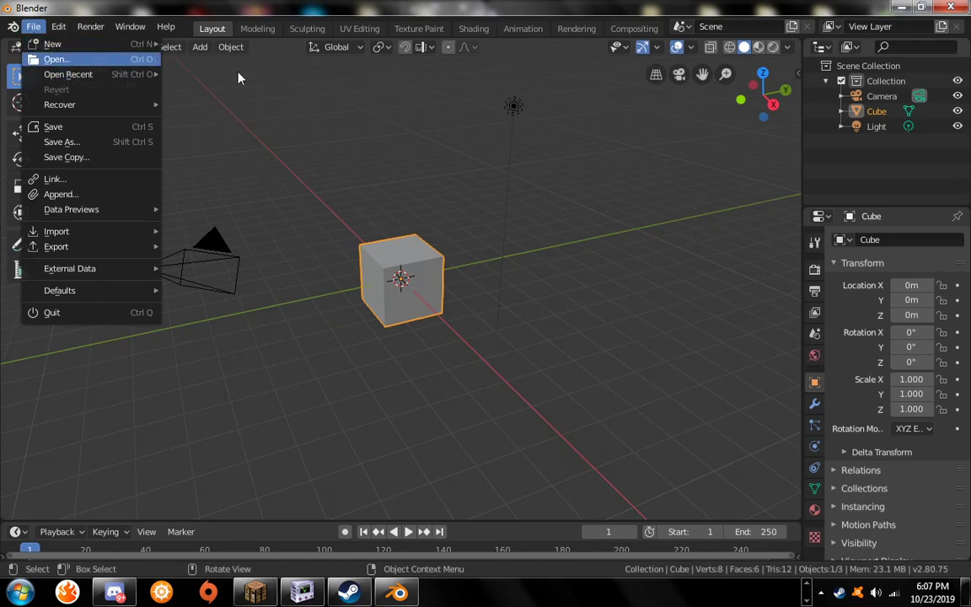
key(Return)
click(270, 163)
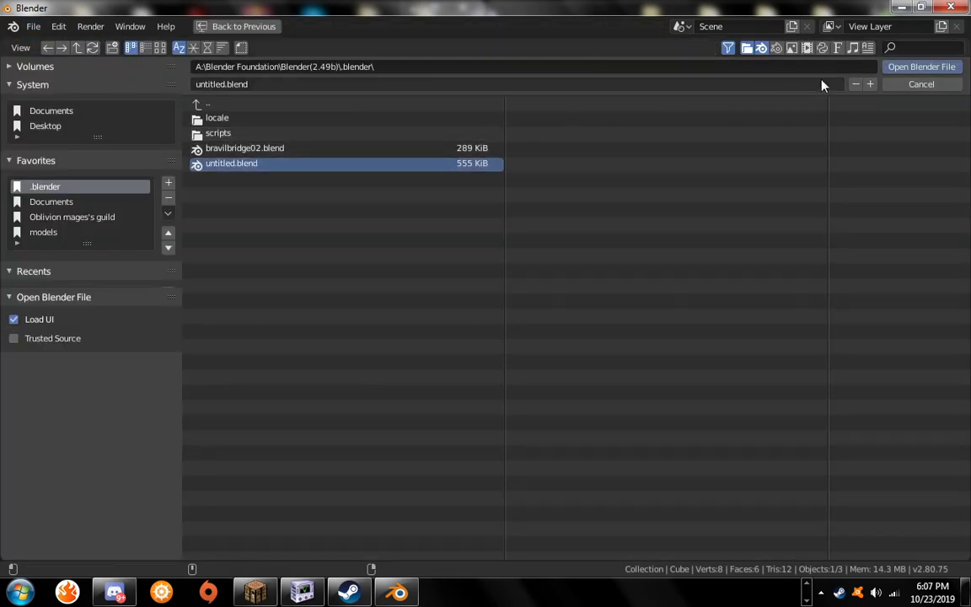
click(901, 69)
scroll(472, 321, up, 2)
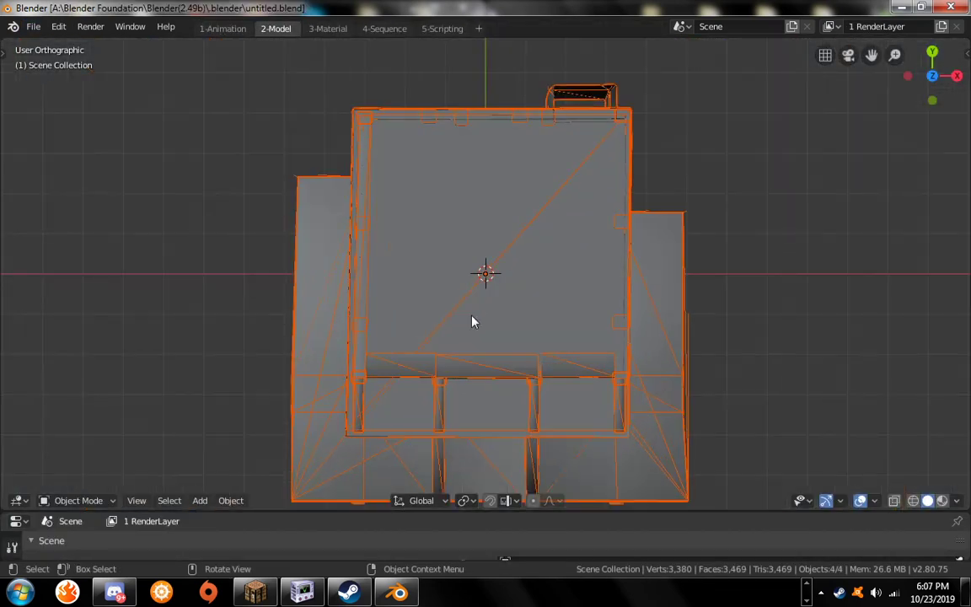
- Export the whole scene as untitled.obj in Wavefront format to the Blender(2.49b)\.blender folder
mouse_move(472, 321)
middle_down()
mouse_move(482, 208)
mouse_move(581, 195)
mouse_move(309, 84)
middle_up()
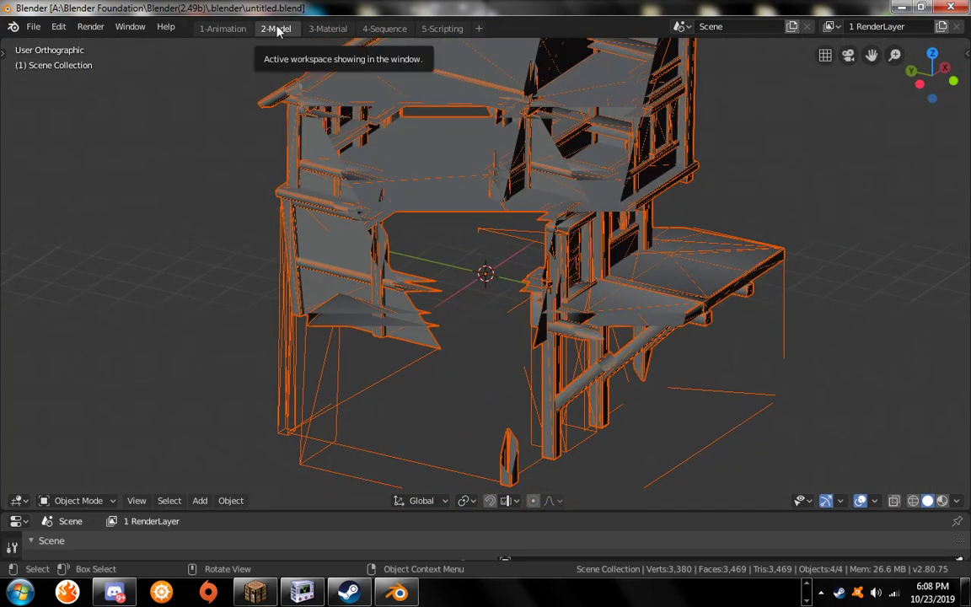
middle_drag(412, 228, 488, 253)
click(34, 26)
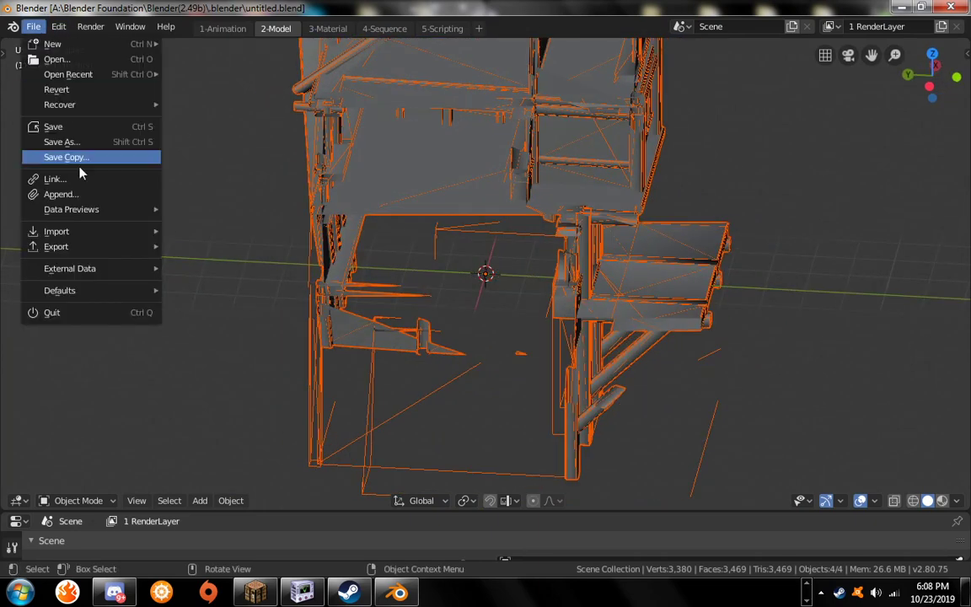
mouse_move(119, 236)
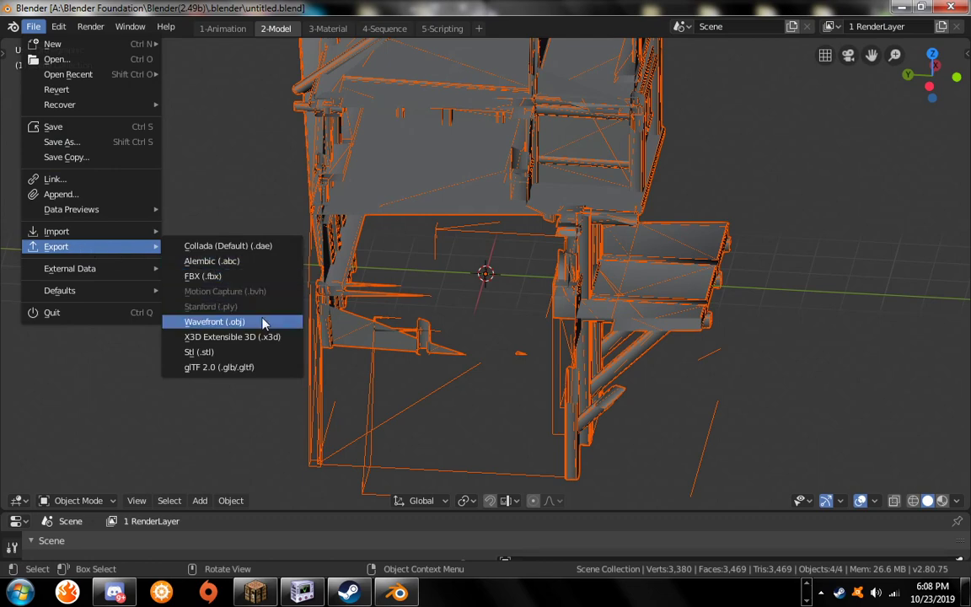
click(263, 322)
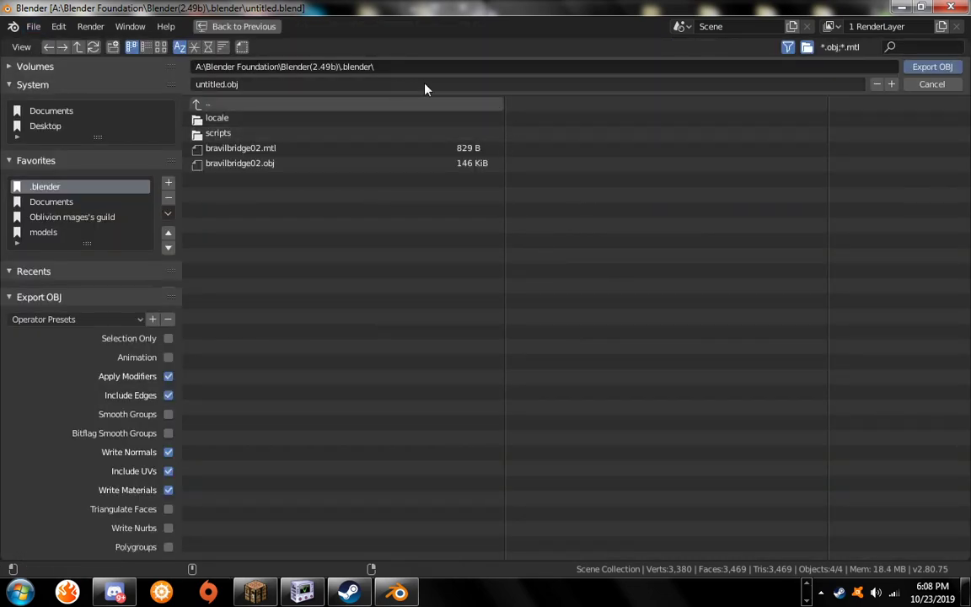
click(931, 67)
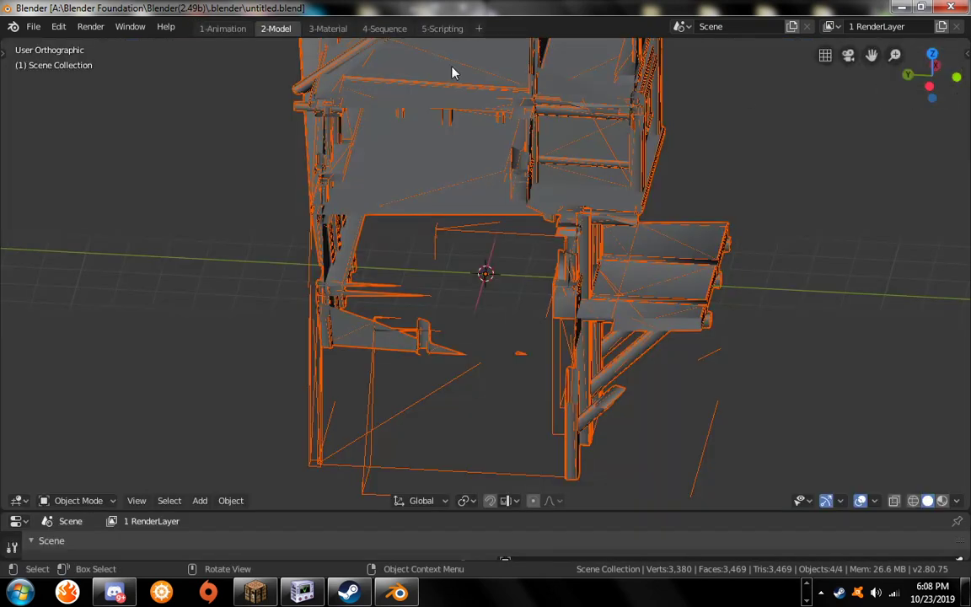
- Start a new file from the General template
click(32, 27)
mouse_move(46, 42)
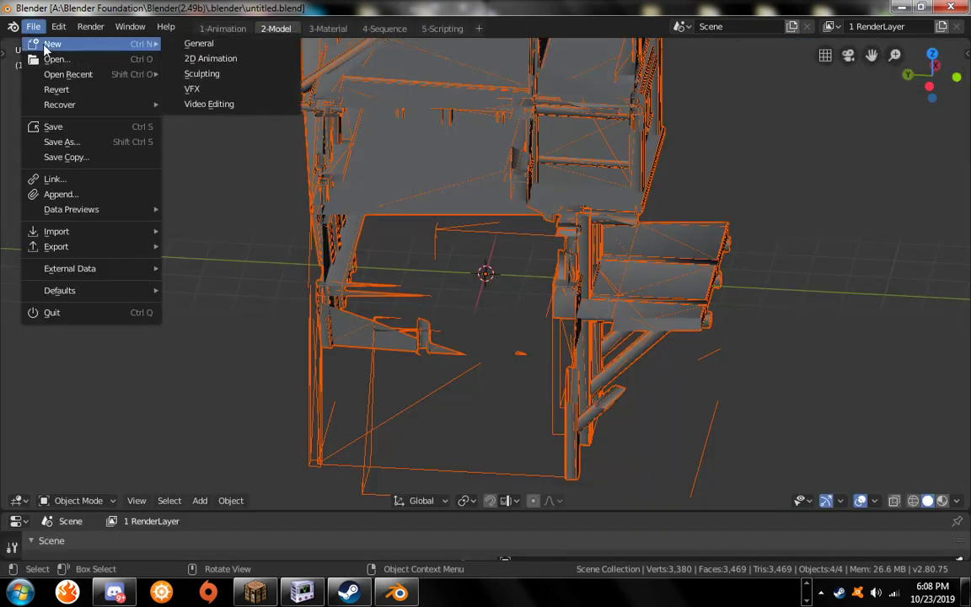
click(199, 42)
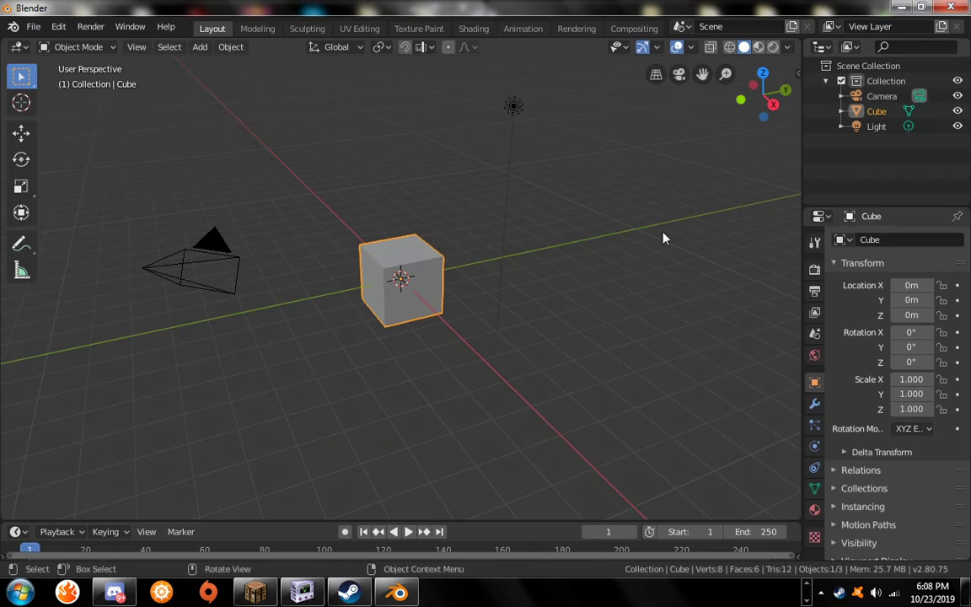
- Delete the default cube, light and camera from the new scene
right_click(884, 113)
click(876, 143)
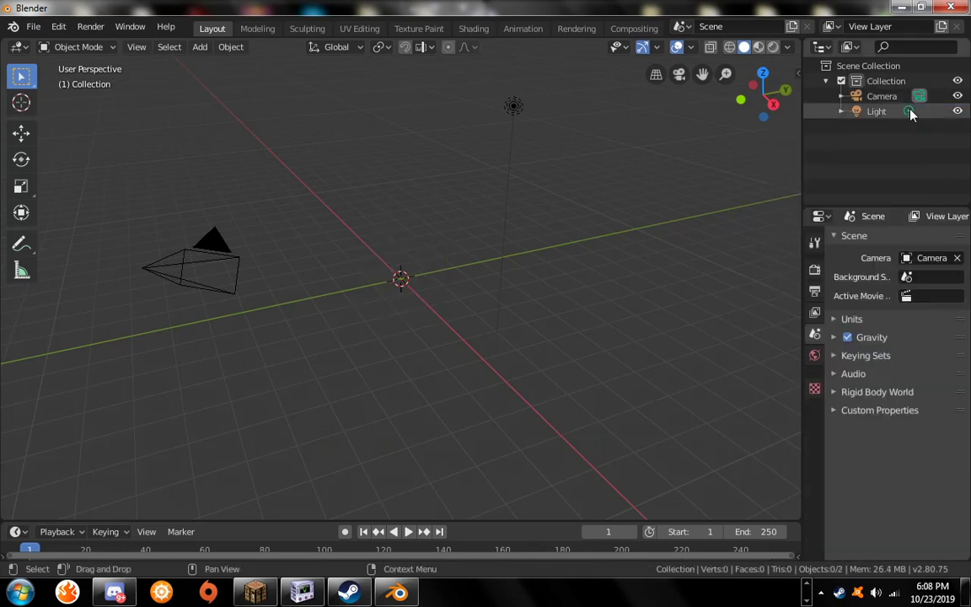
right_click(884, 113)
click(884, 113)
click(880, 96)
right_click(880, 96)
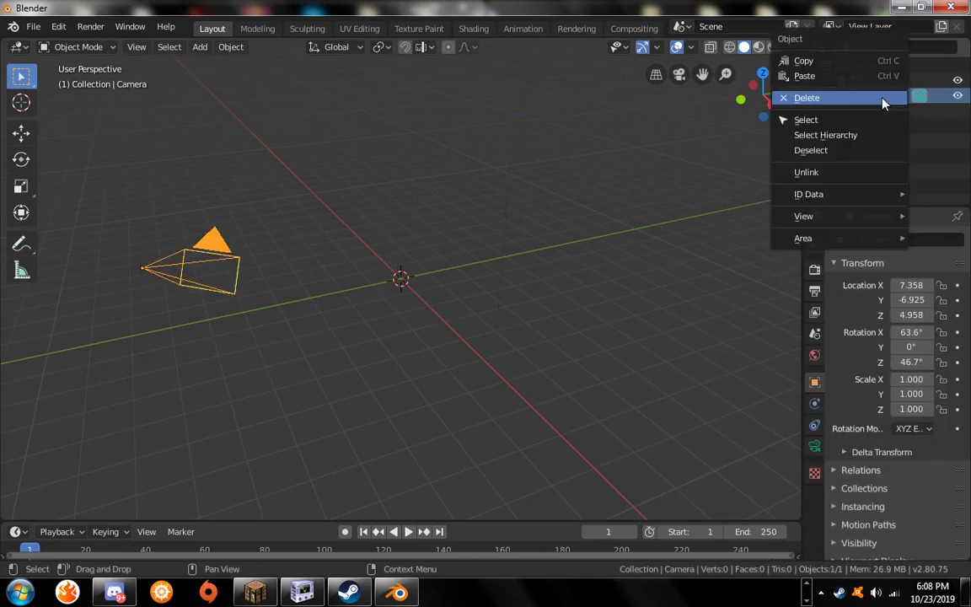
click(882, 100)
- Import the Wavefront model untitled.obj from the Blender(2.49b)\.blender folder
click(33, 26)
mouse_move(148, 234)
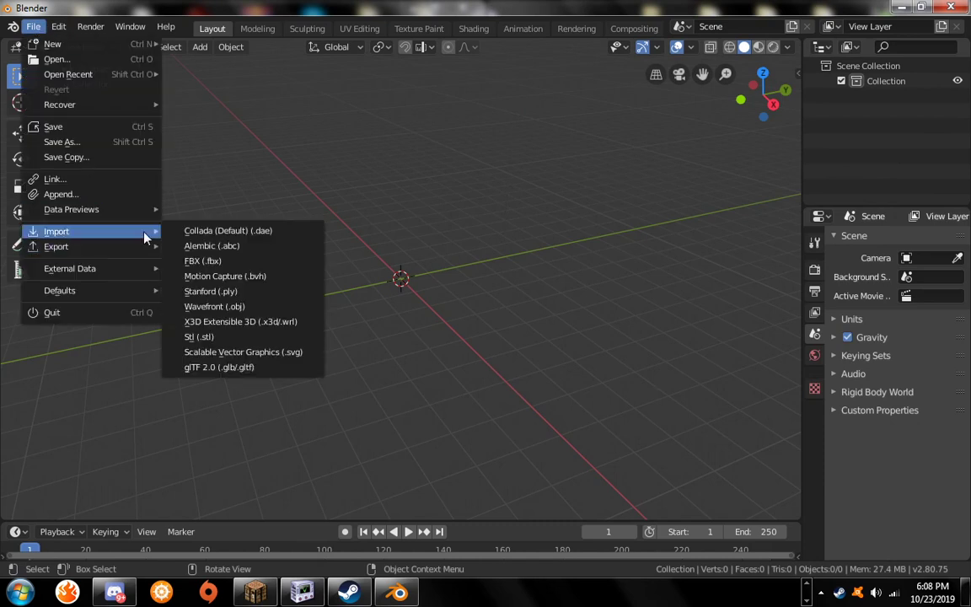
click(231, 306)
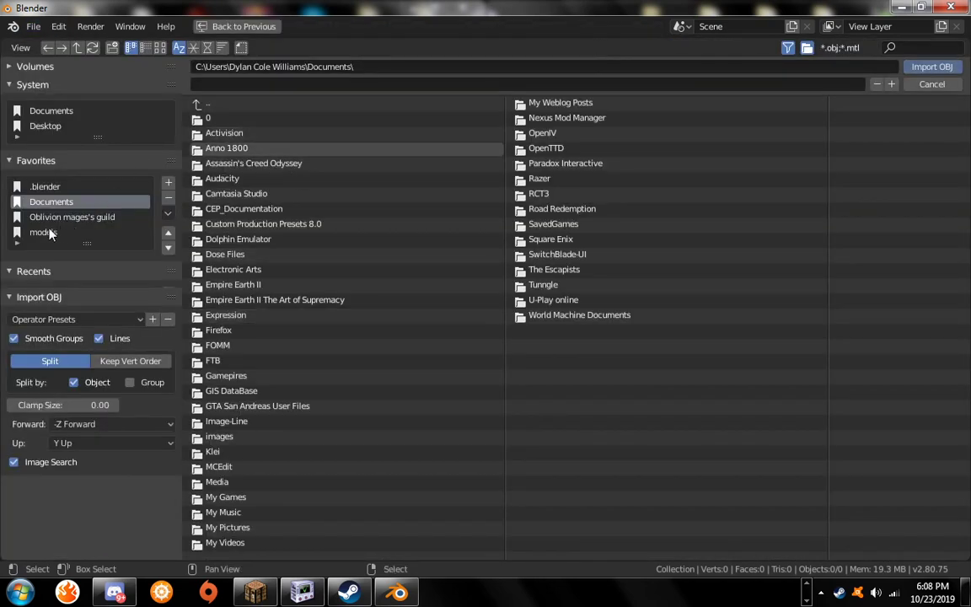
click(46, 186)
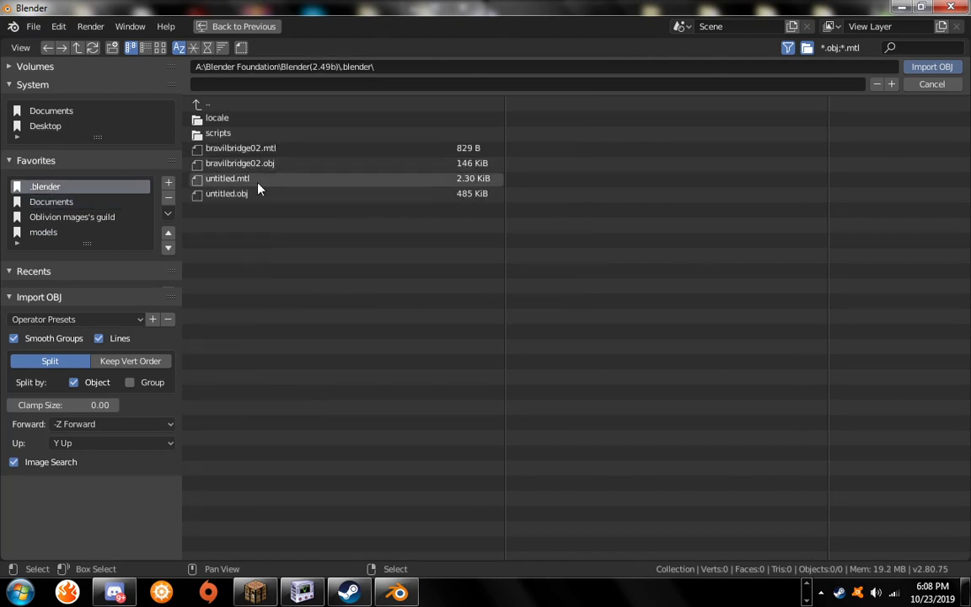
click(231, 195)
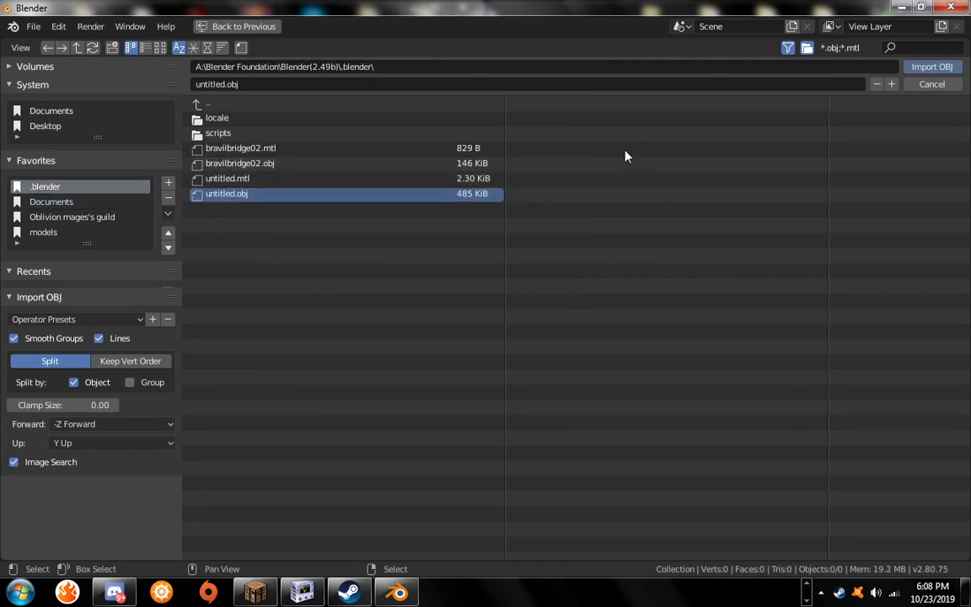
click(936, 67)
- Hide the poly0, poly1 and poly2 meshes, leaving only the BravilArcherParadox mesh of the house on display
scroll(524, 253, up, 6)
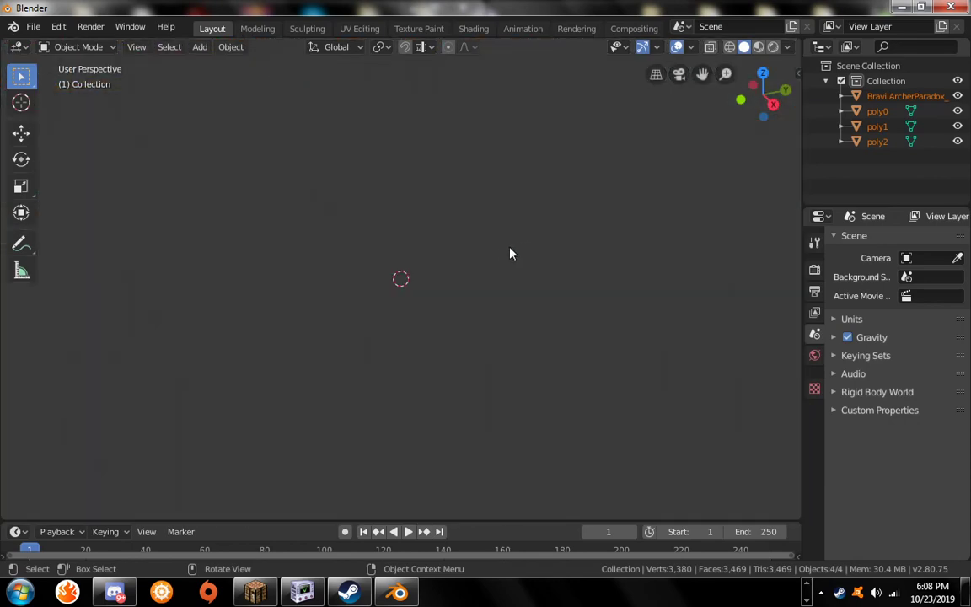
scroll(497, 249, down, 5)
middle_drag(495, 248, 630, 217)
middle_drag(480, 209, 494, 215)
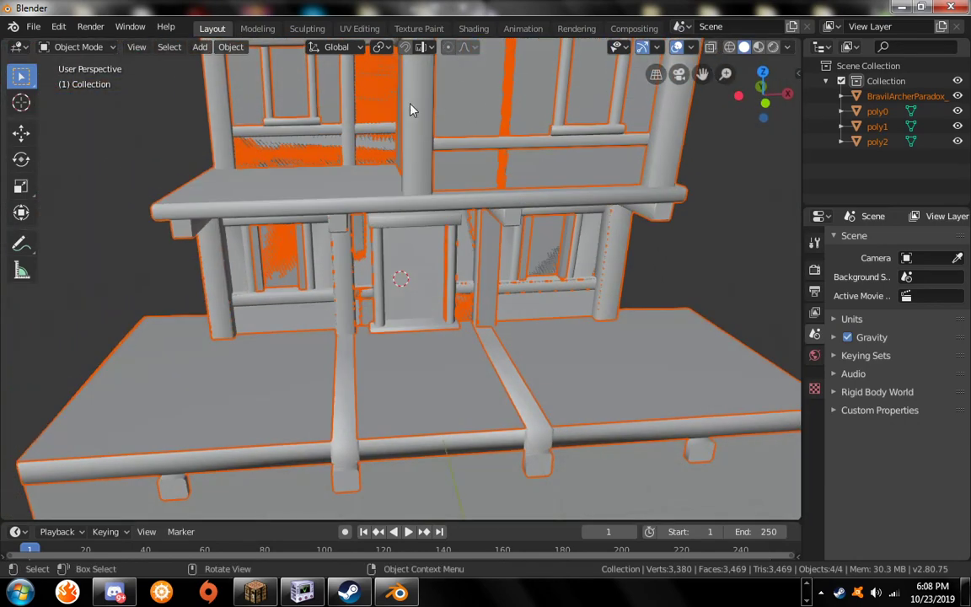
click(958, 111)
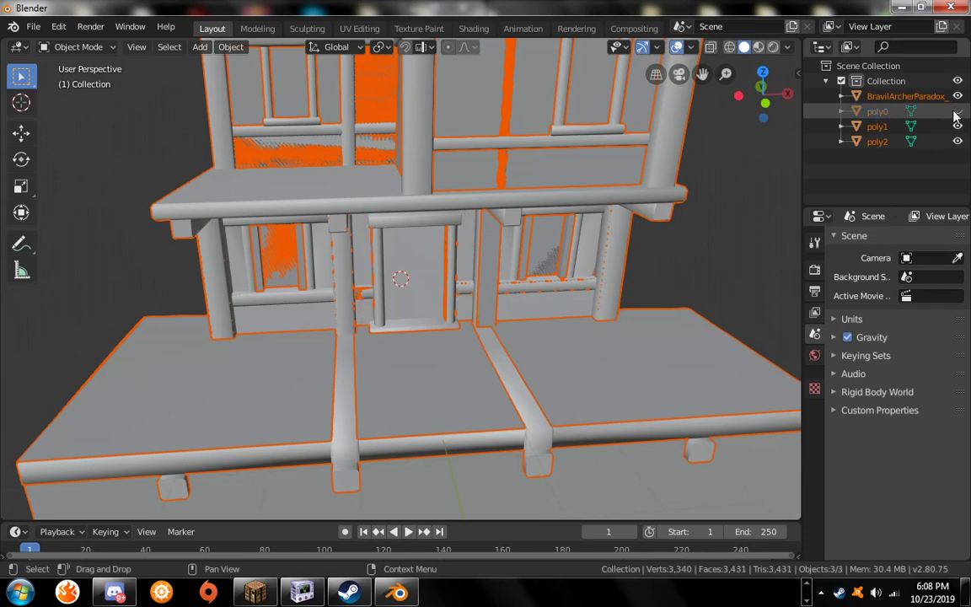
click(957, 126)
click(957, 141)
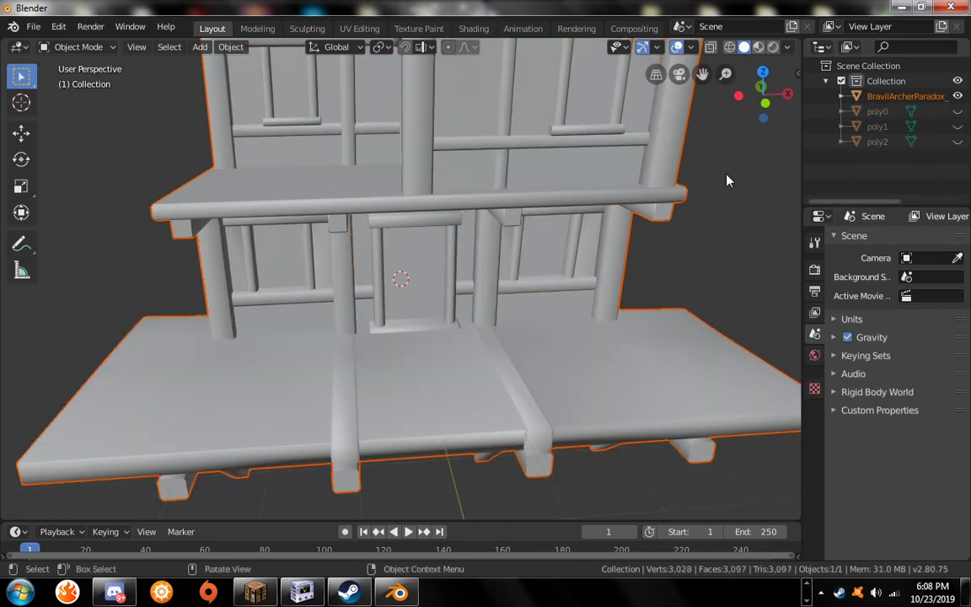
middle_drag(726, 179, 674, 160)
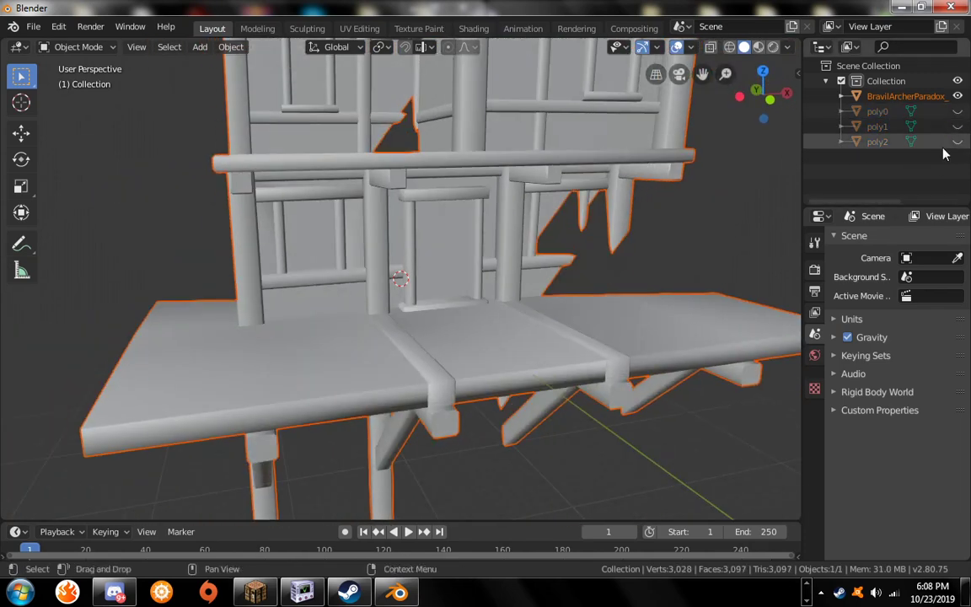
- Toggle the visibility of poly1 and poly2 to check which parts of the house they make up
click(957, 126)
click(957, 140)
click(957, 126)
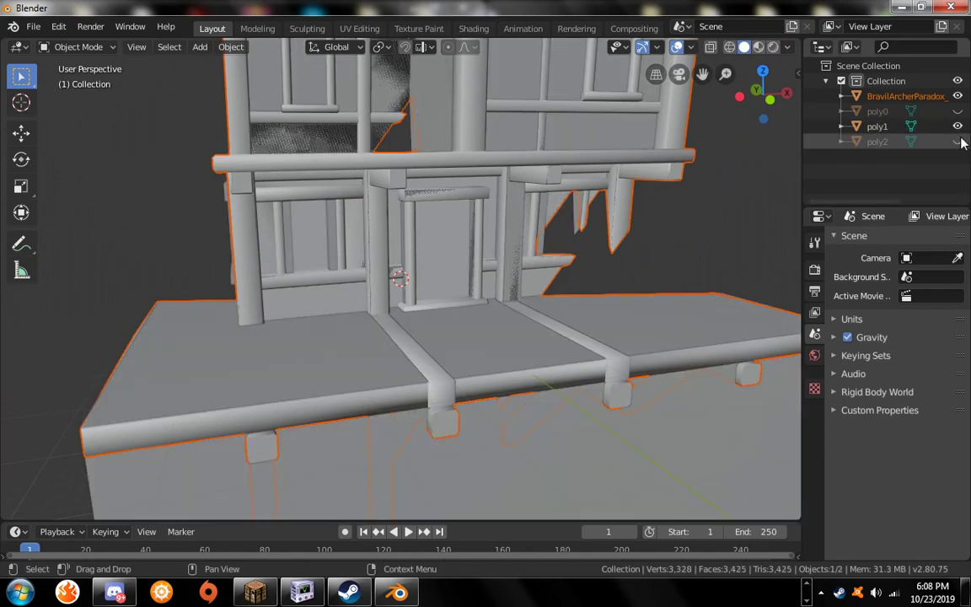
click(957, 141)
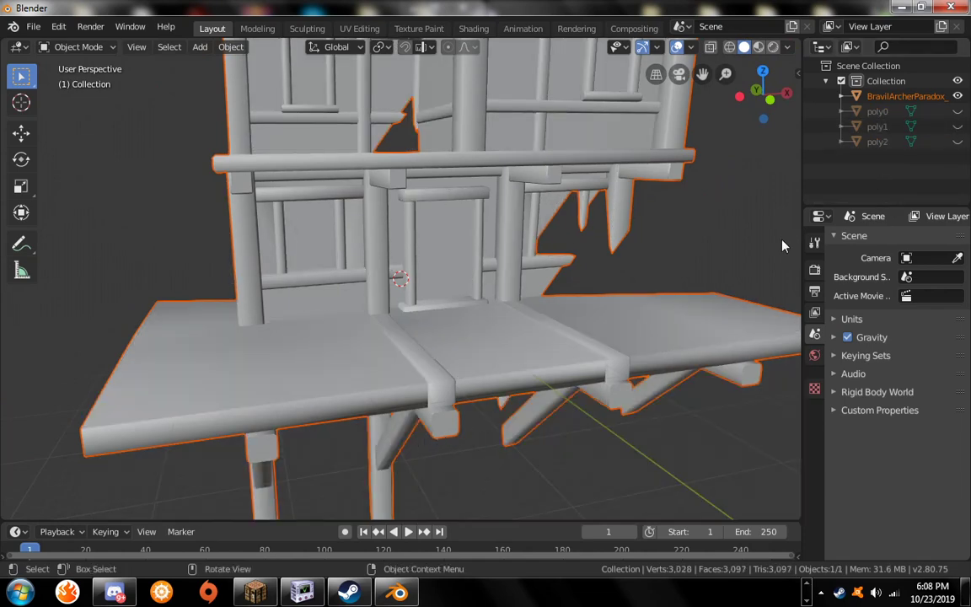
click(957, 126)
click(957, 126)
- Delete the hidden poly0, poly1 and poly2 meshes from the collection
right_click(861, 123)
click(832, 127)
click(889, 117)
right_click(880, 116)
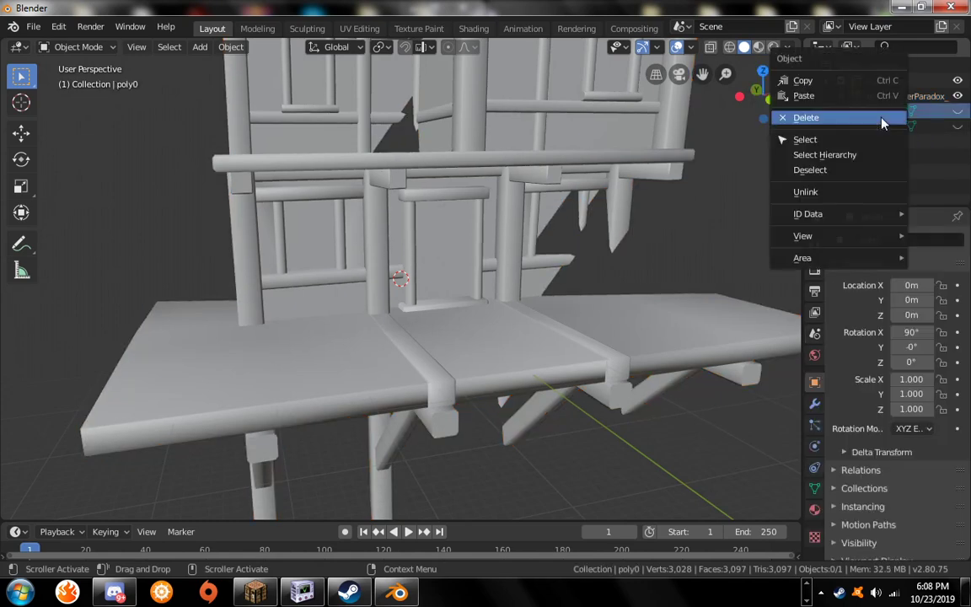
click(882, 123)
click(879, 114)
right_click(879, 115)
click(880, 118)
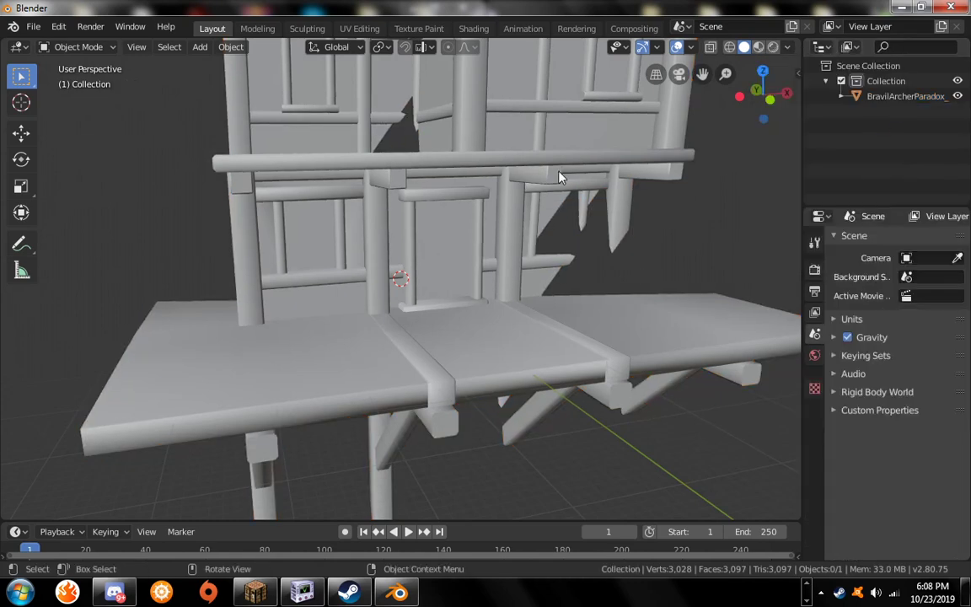
- Examine the remaining house mesh in the Texture Paint workspace and in the Modeling workspace
middle_drag(559, 177, 355, 72)
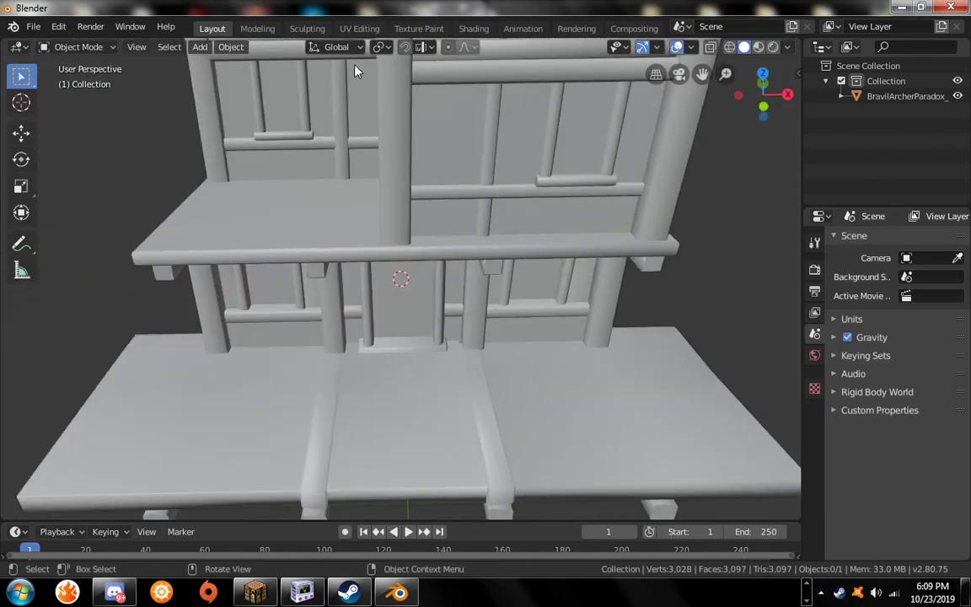
click(418, 28)
middle_drag(522, 236, 660, 244)
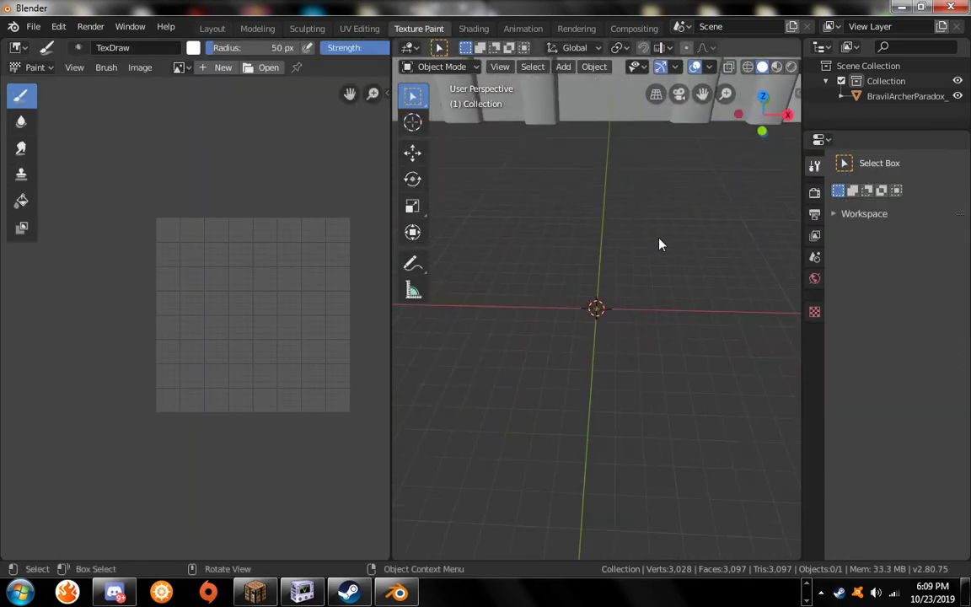
scroll(657, 243, up, 5)
scroll(630, 254, down, 6)
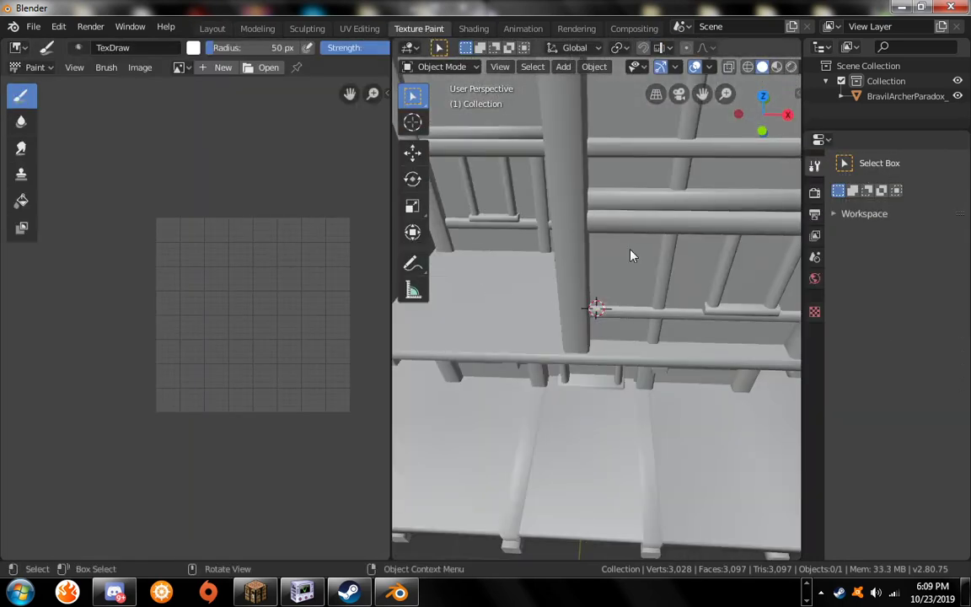
scroll(630, 245, up, 5)
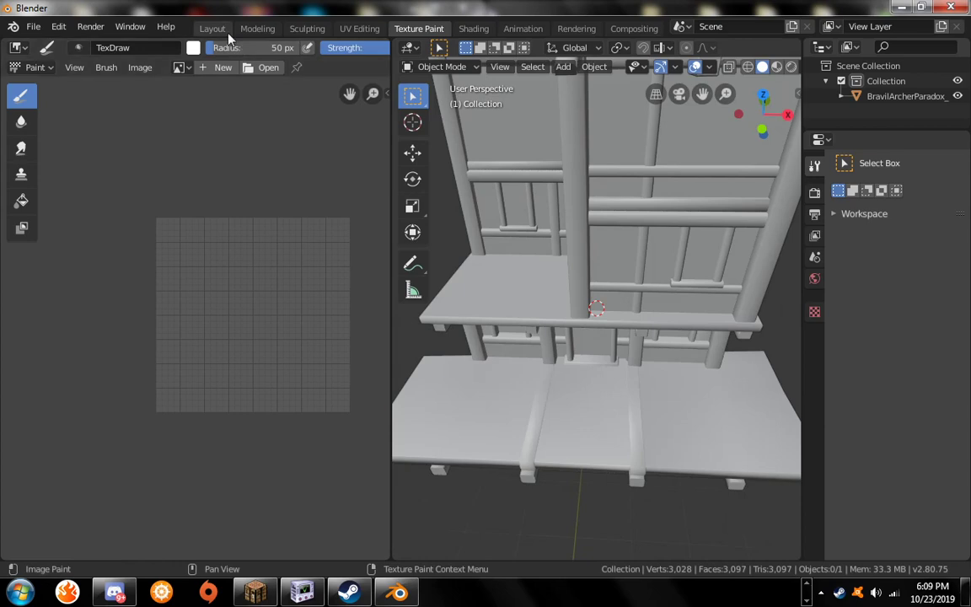
click(255, 28)
scroll(534, 241, down, 8)
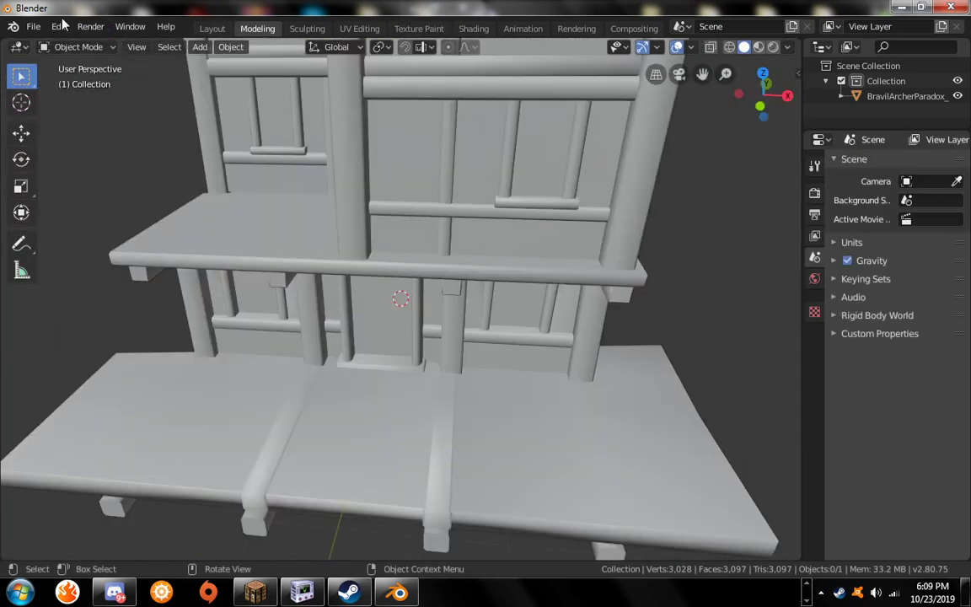
- Export the cleaned house as test.obj in Wavefront format to the Blender(2.49b)\.blender folder
click(32, 26)
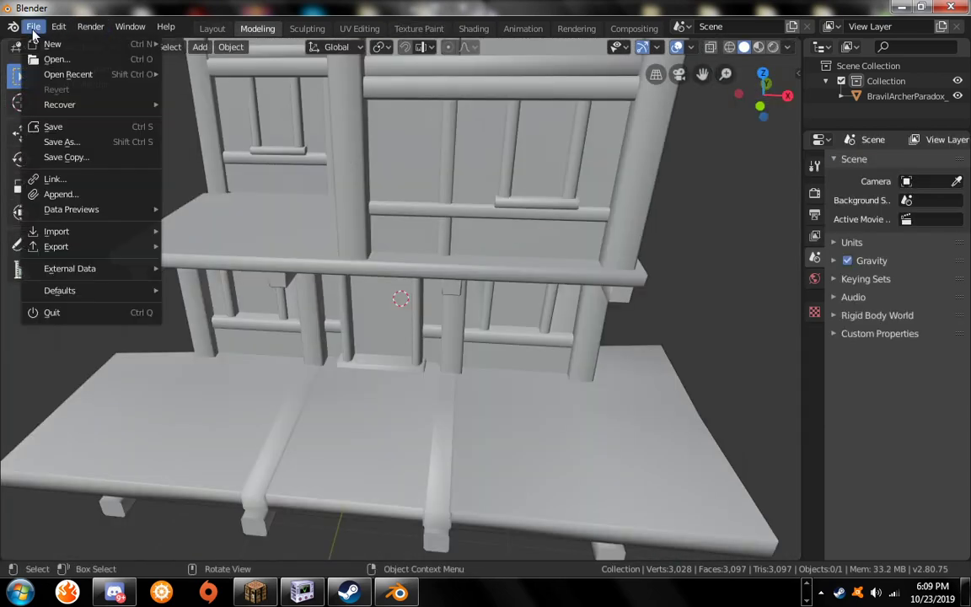
mouse_move(98, 250)
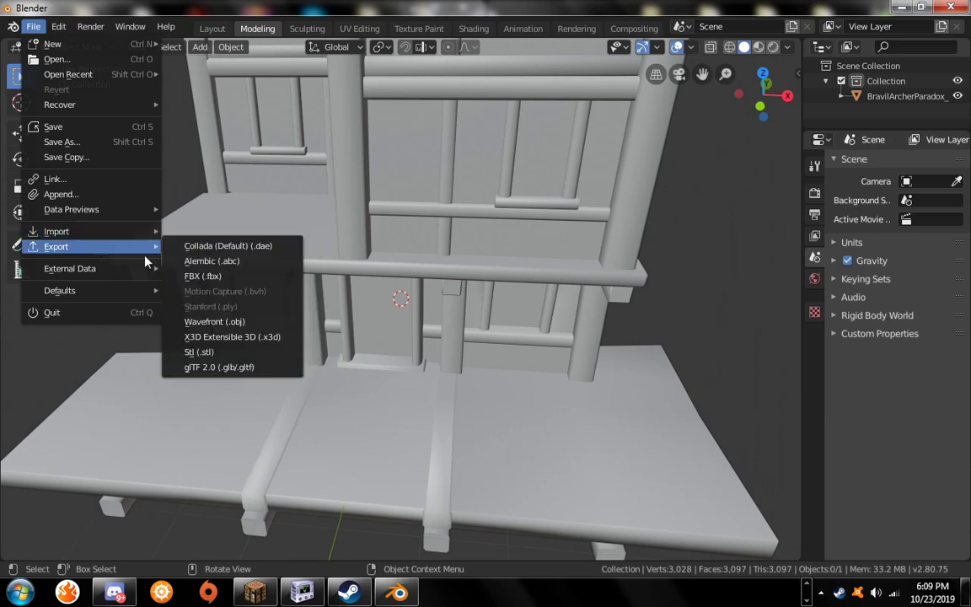
click(268, 321)
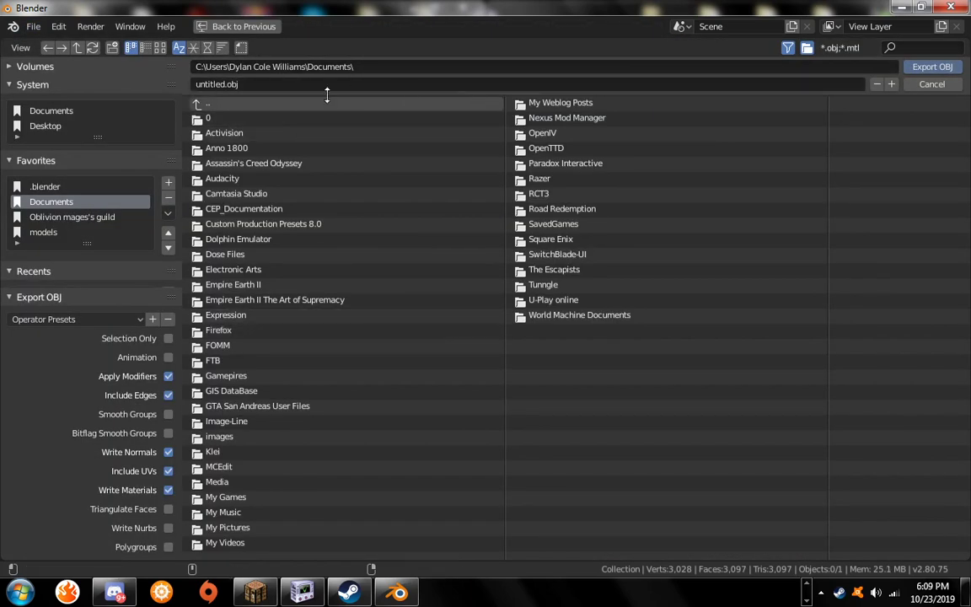
click(49, 187)
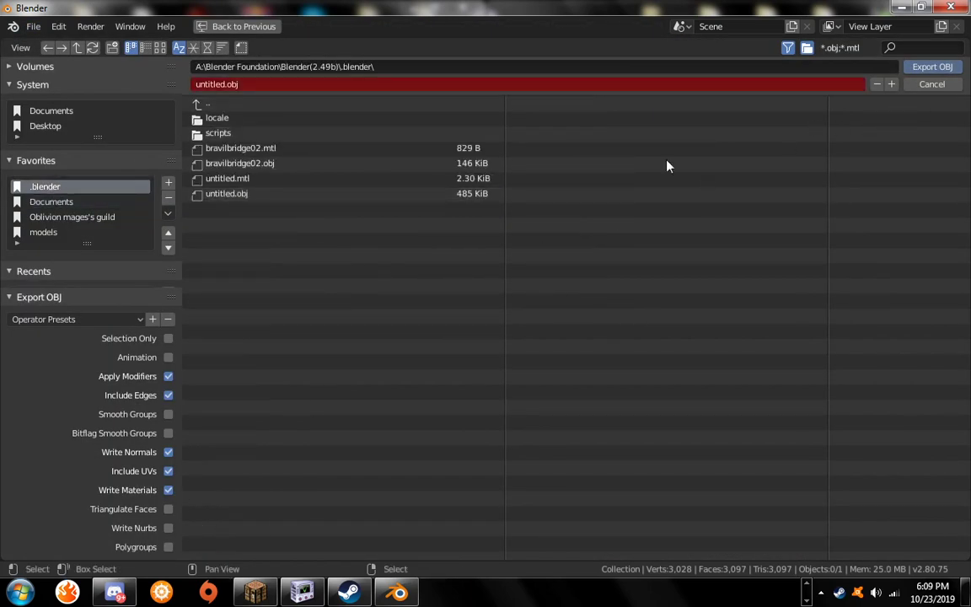
click(223, 84)
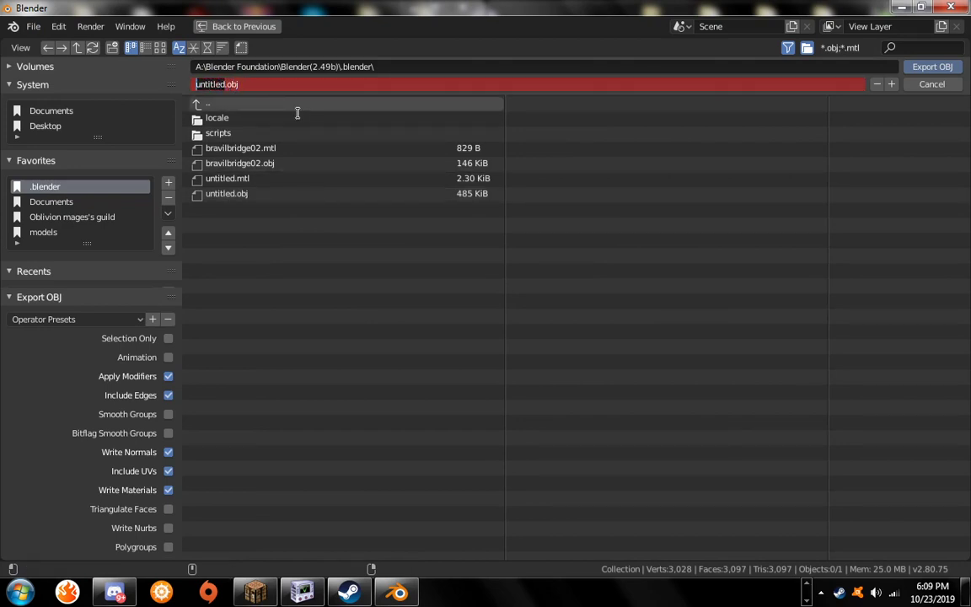
key(Return)
click(931, 67)
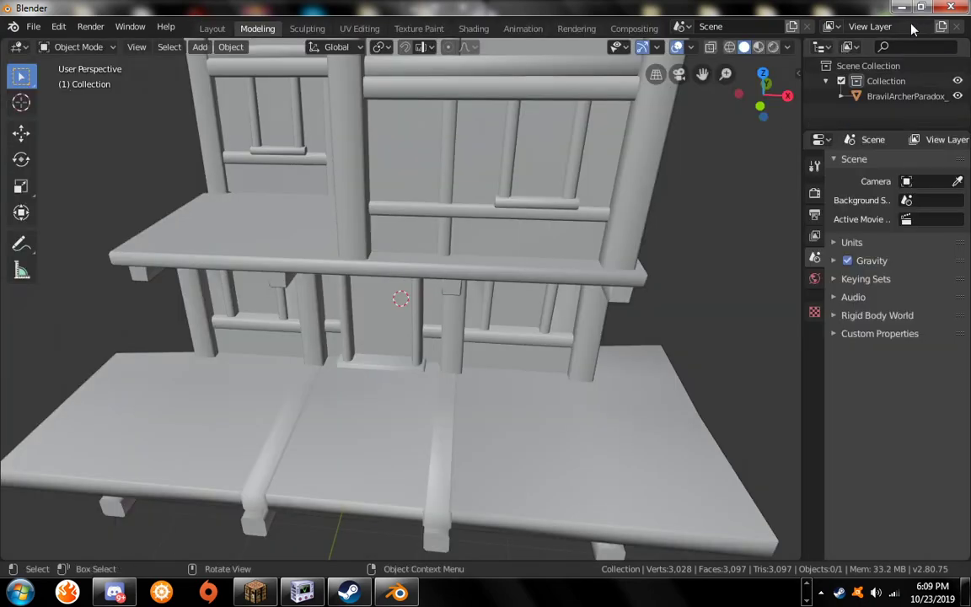
- Leave Blender and open the .blender folder inside Blender(2.49b) in Windows Explorer
click(961, 7)
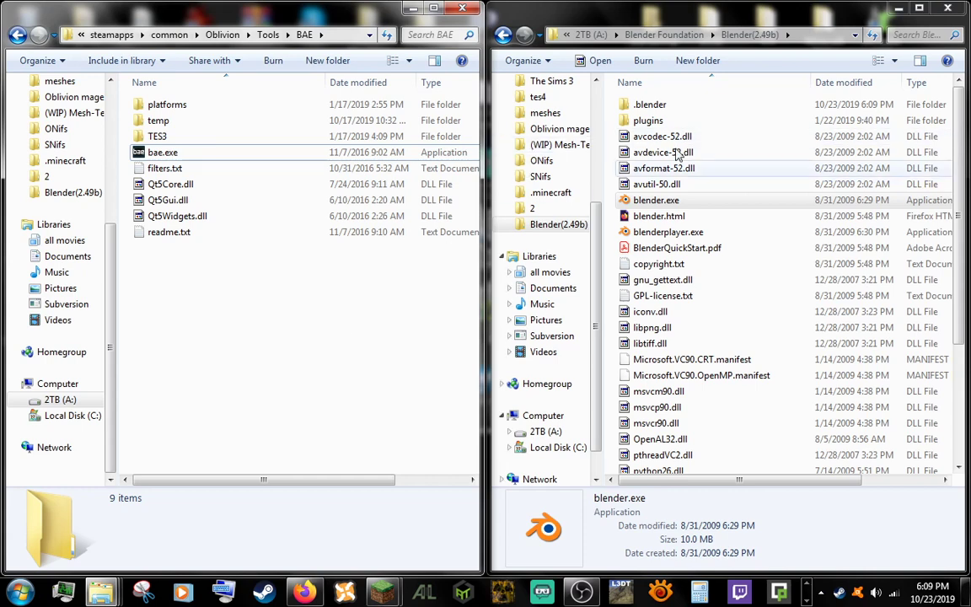
double_click(651, 105)
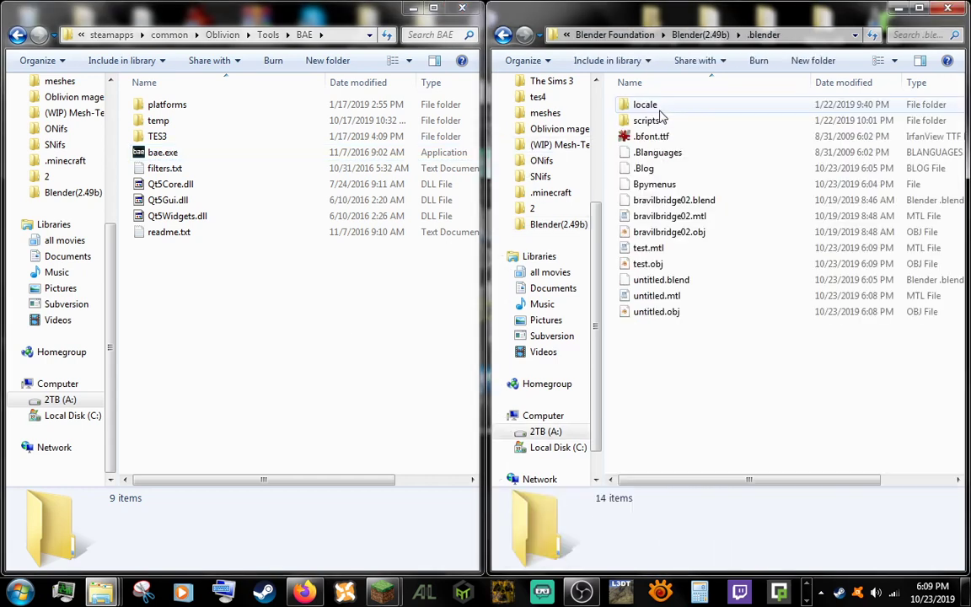
- Open the exported test.mtl from the .blender folder in WordPad
click(667, 260)
click(666, 248)
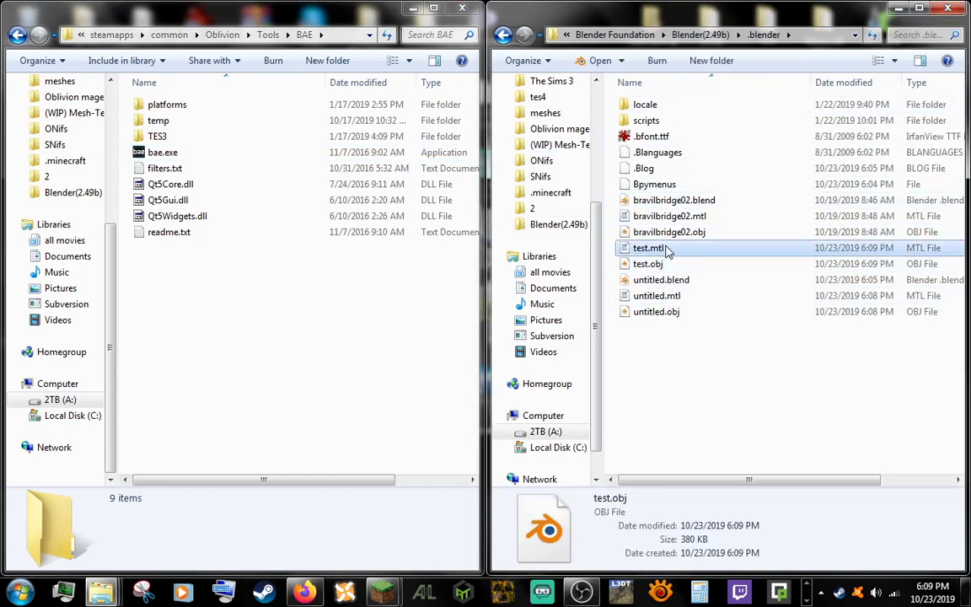
double_click(647, 248)
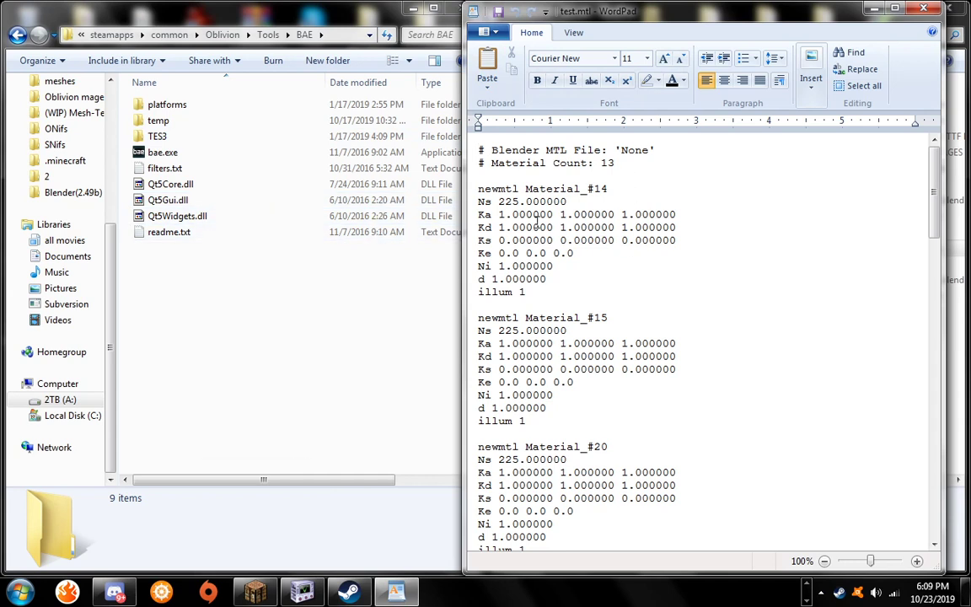
- Open the test.mtl in the Oblivion mages's guild folder as a reference and place its window beside the exported file
click(806, 589)
click(806, 589)
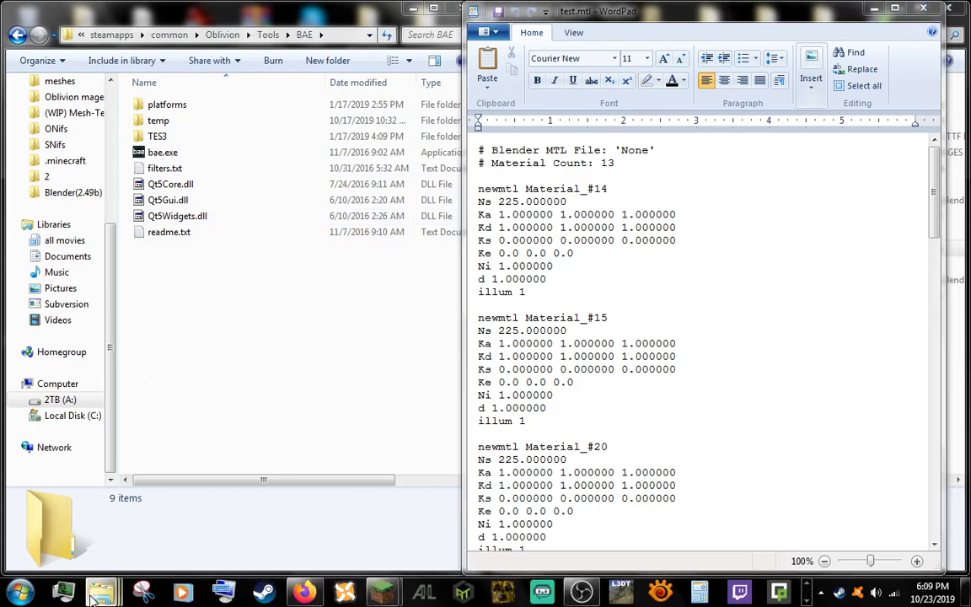
mouse_move(91, 597)
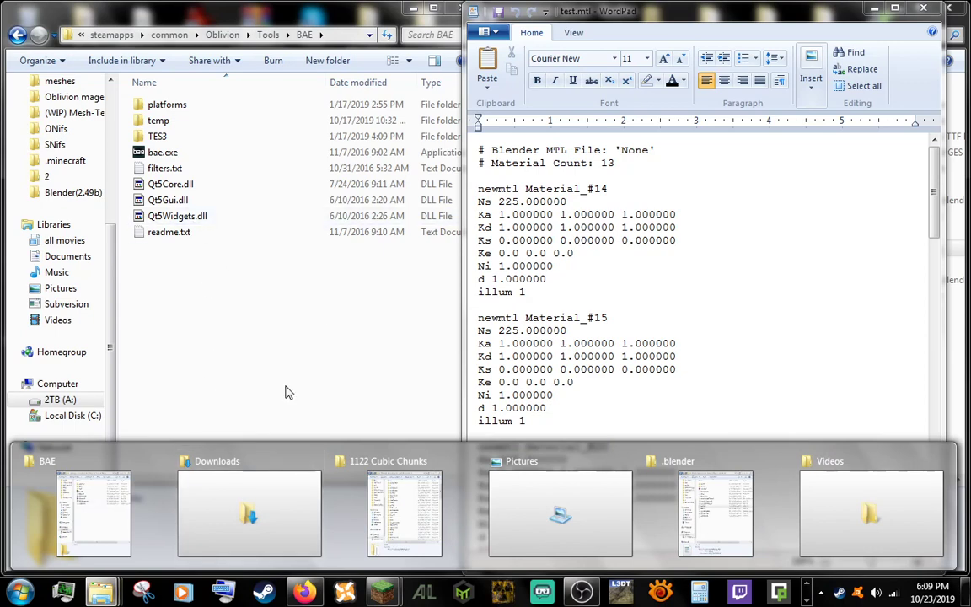
click(126, 463)
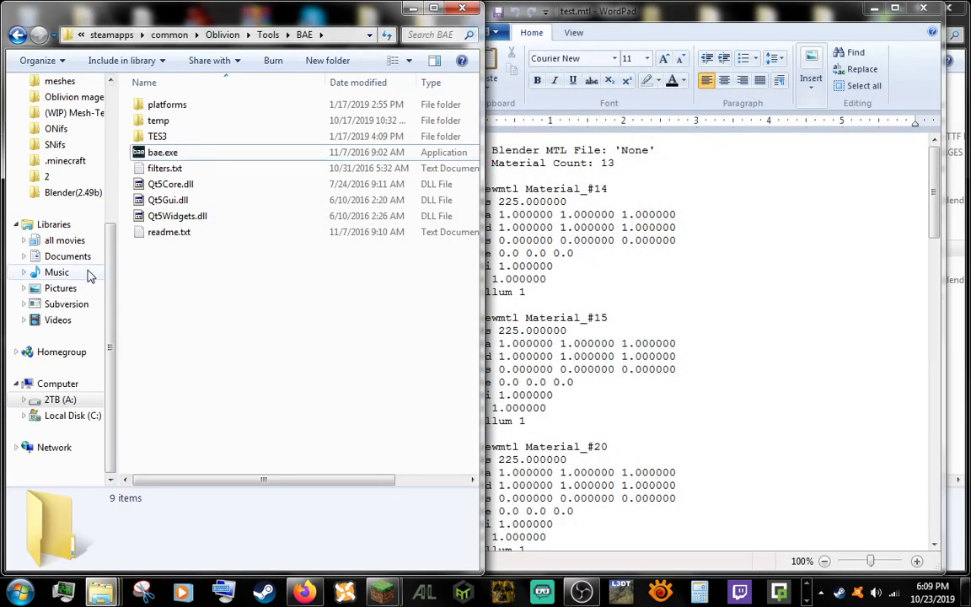
scroll(85, 277, up, 4)
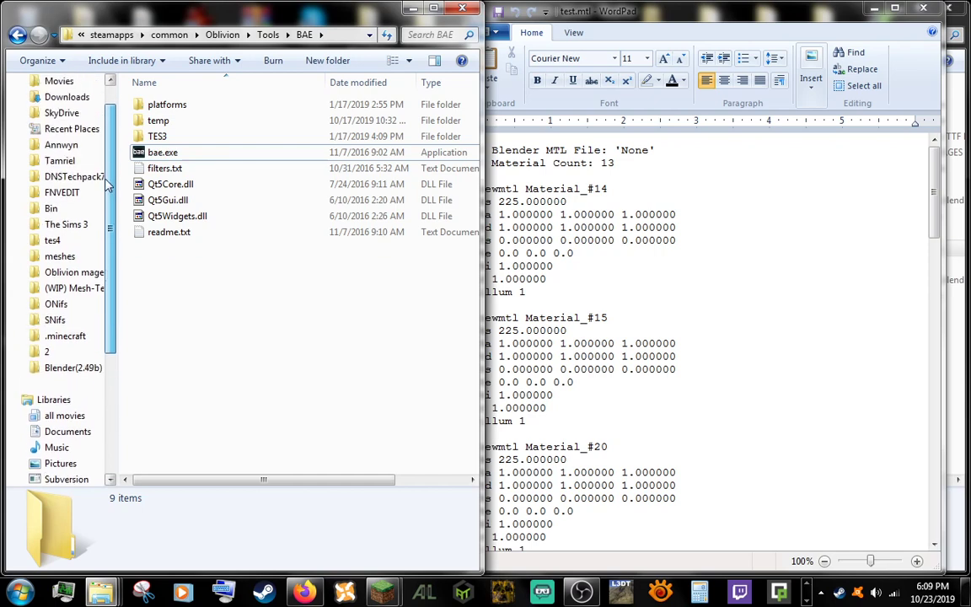
click(85, 303)
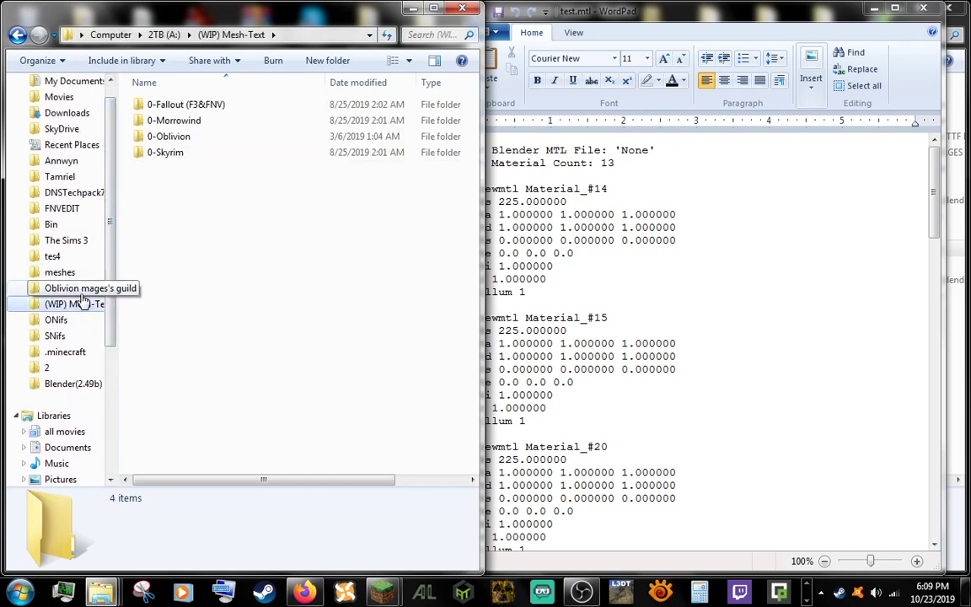
click(84, 288)
double_click(211, 103)
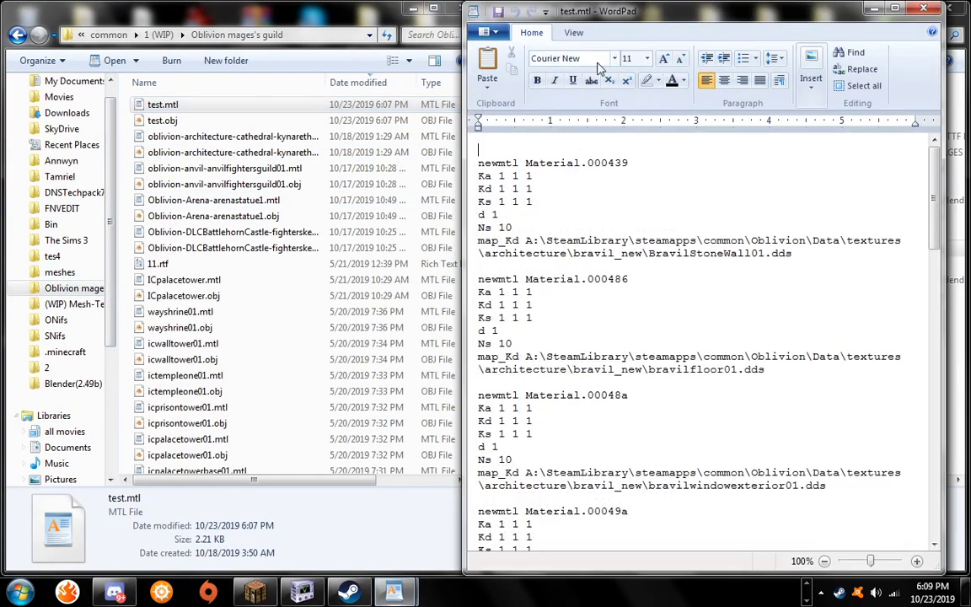
drag(670, 19, 294, 19)
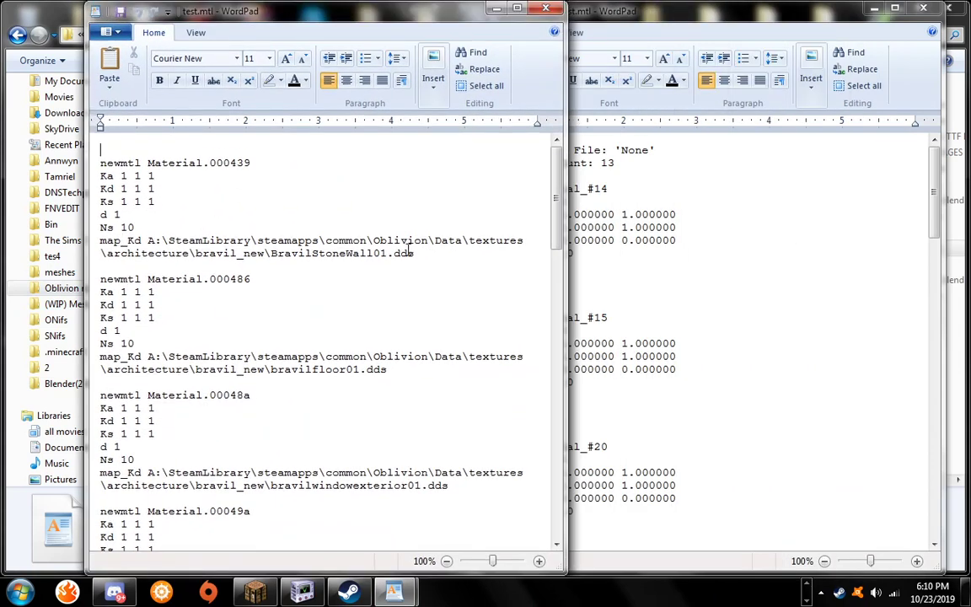
- Compare the first material's name and map_Kd texture line in the reference test.mtl with the first material in the exported file
drag(448, 253, 101, 241)
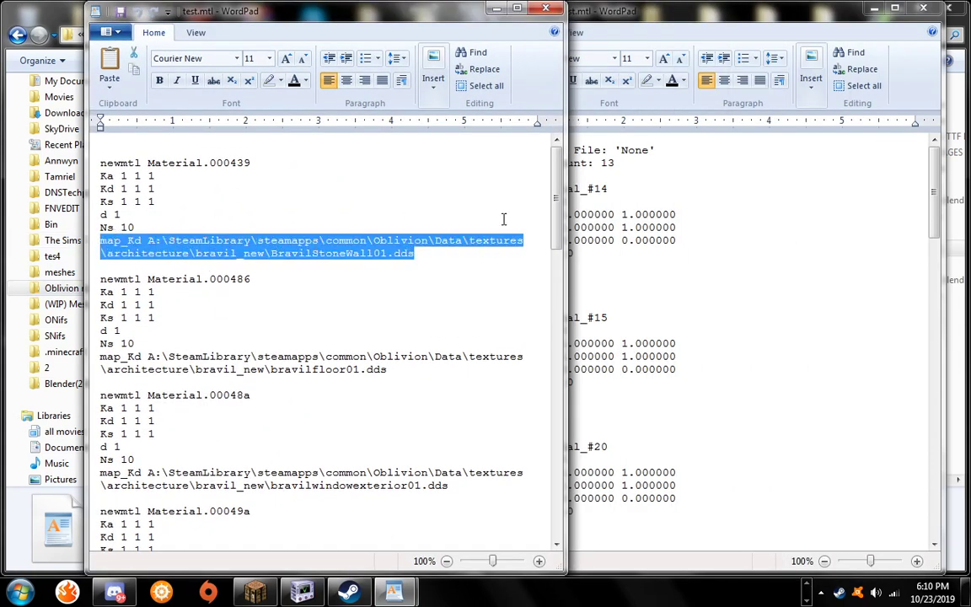
double_click(194, 163)
click(665, 211)
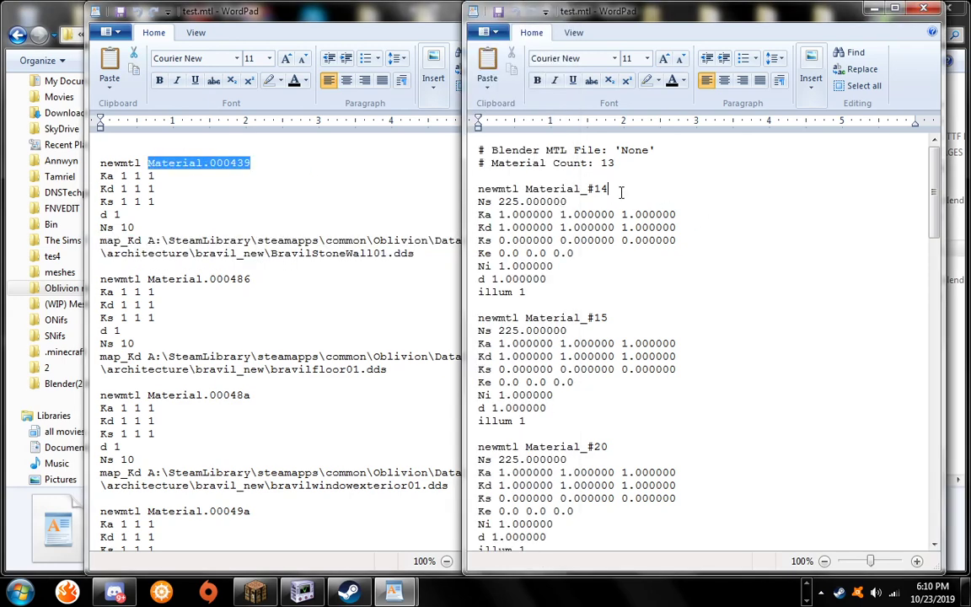
double_click(557, 190)
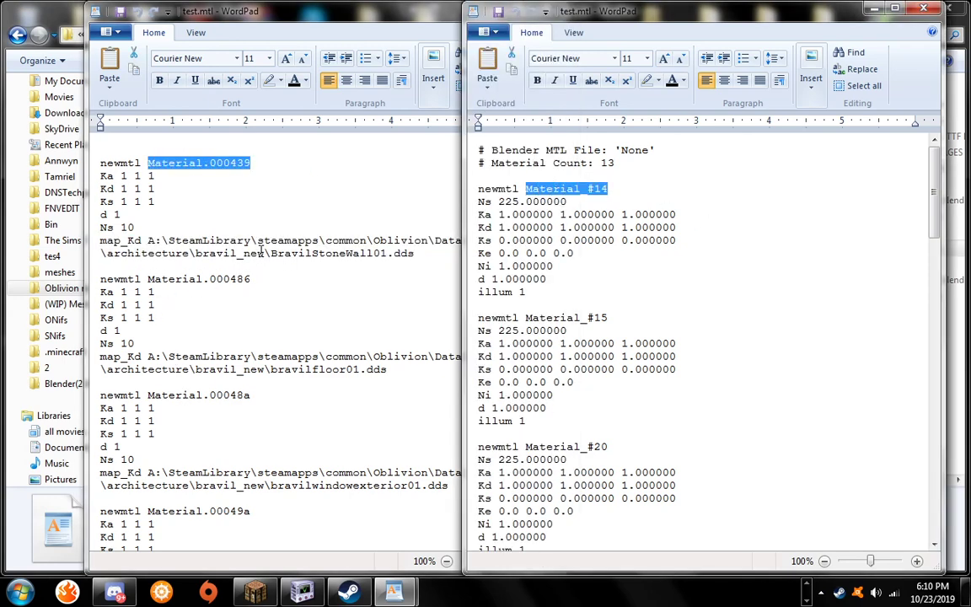
click(262, 252)
drag(557, 188, 531, 148)
click(271, 215)
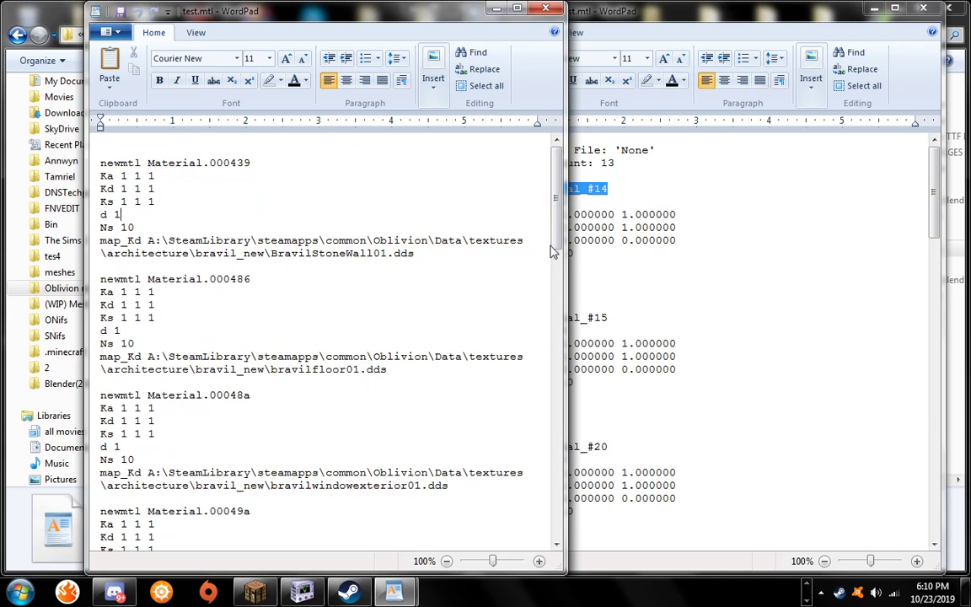
click(626, 236)
- Switch to NifSkope and inspect the source texture path and material property of BravilArcherParadox:0
click(298, 591)
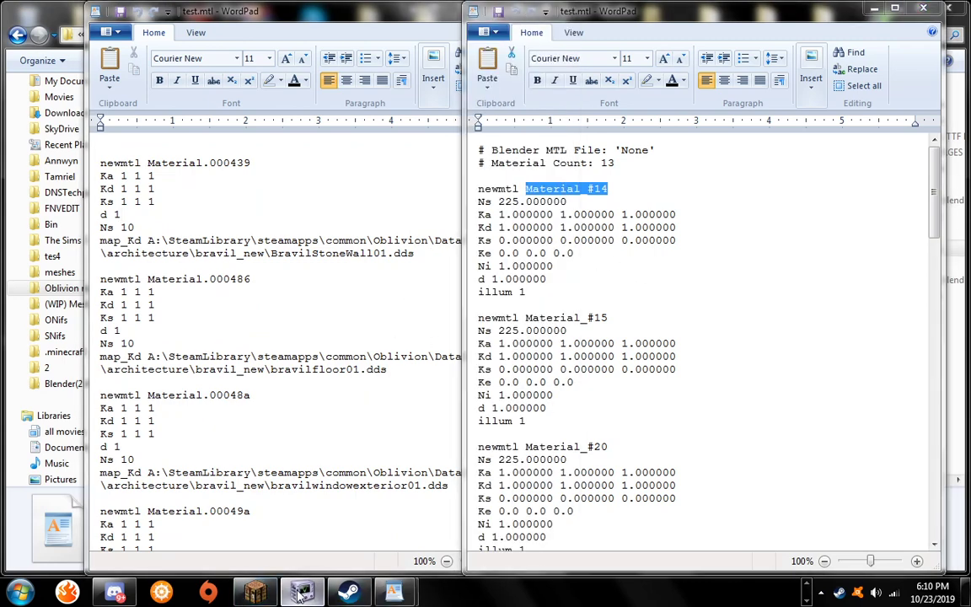
double_click(577, 6)
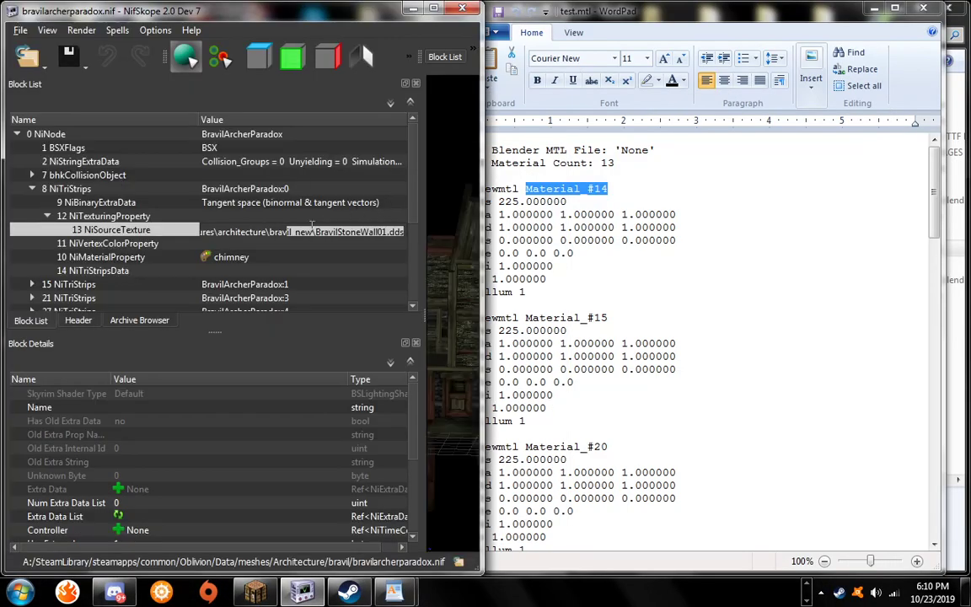
double_click(174, 254)
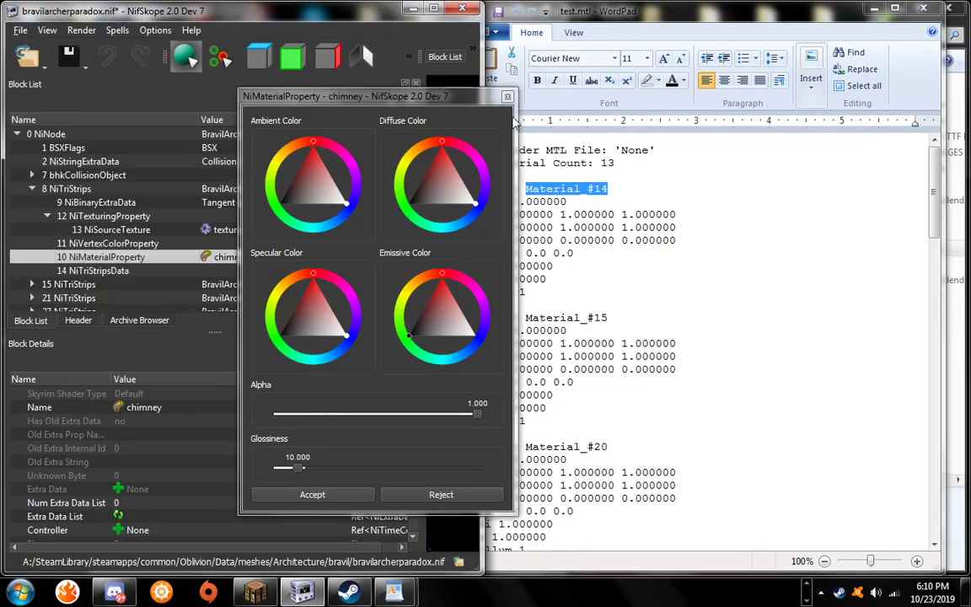
click(510, 103)
click(510, 105)
scroll(923, 354, down, 15)
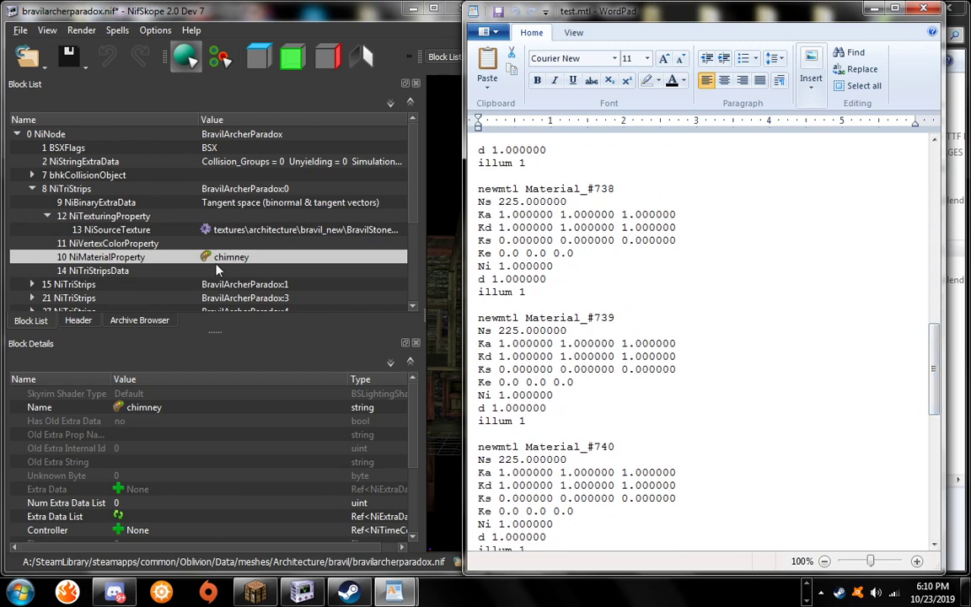
- Expand BravilArcherParadox:1 and check its material name and source texture path
click(32, 284)
double_click(227, 272)
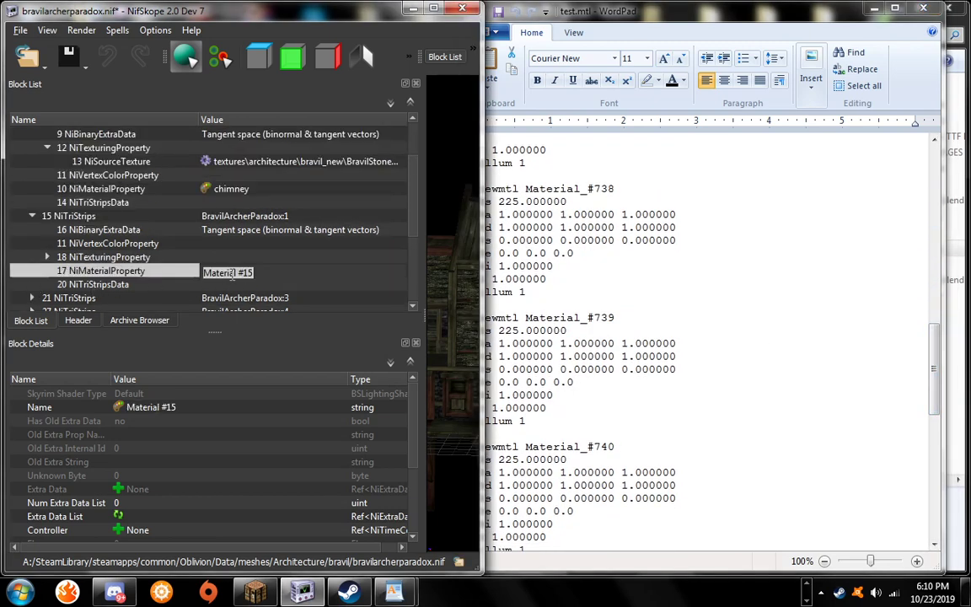
click(331, 218)
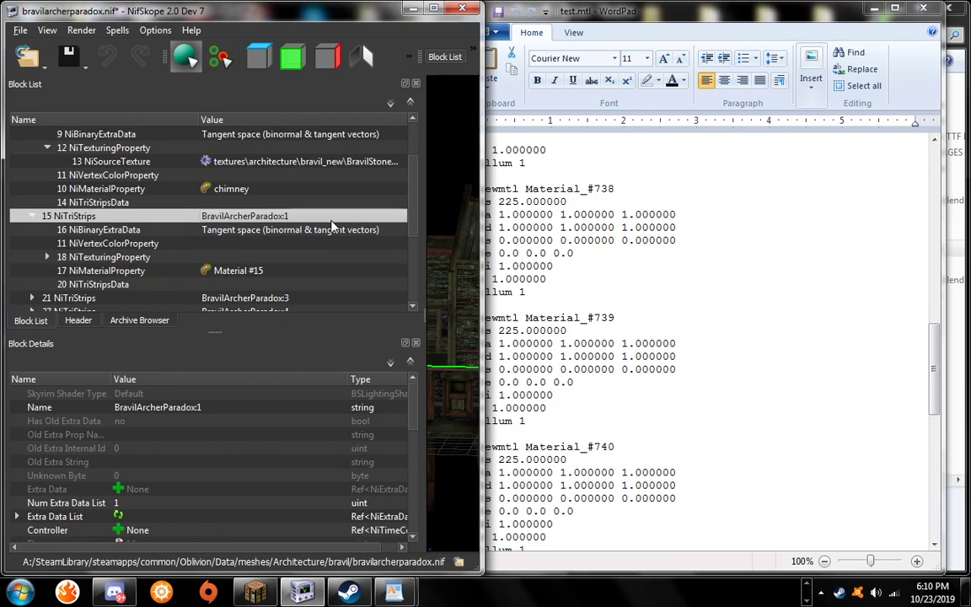
click(48, 257)
scroll(52, 260, down, 1)
click(318, 220)
double_click(331, 231)
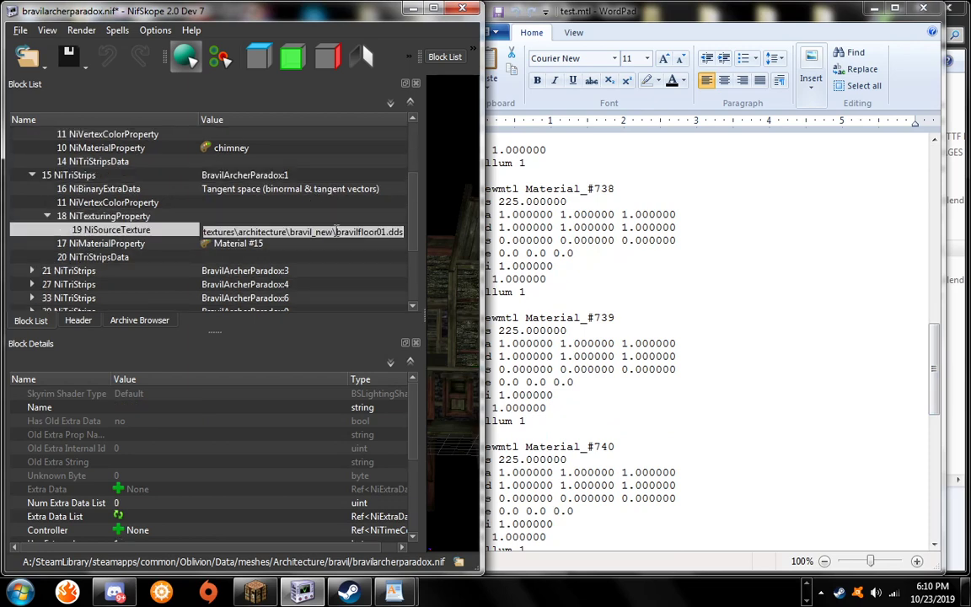
- Copy the bravilfloor01.dds map_Kd line under Material.000486 in the reference test.mtl
drag(371, 12, 425, 120)
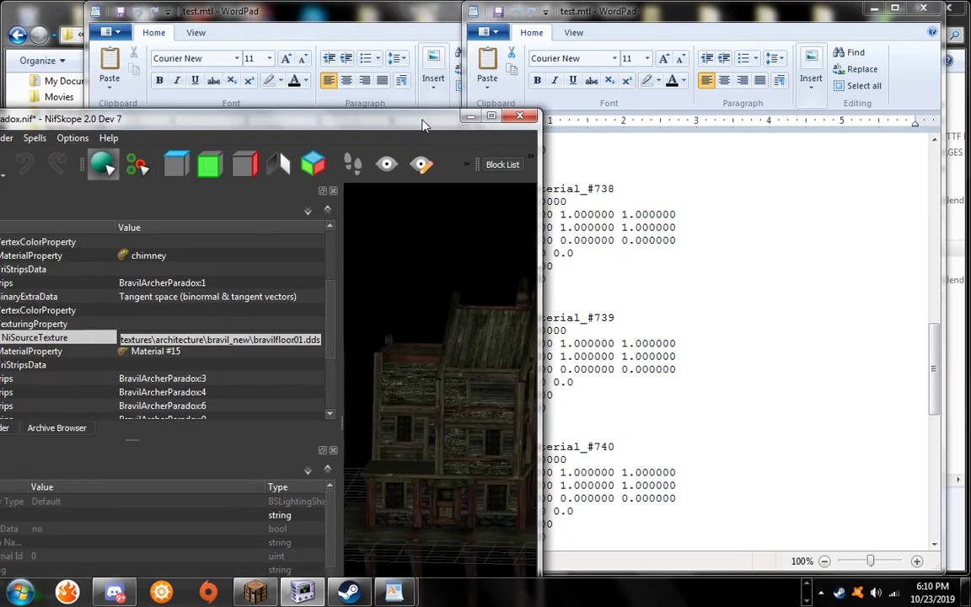
click(328, 20)
scroll(387, 263, down, 3)
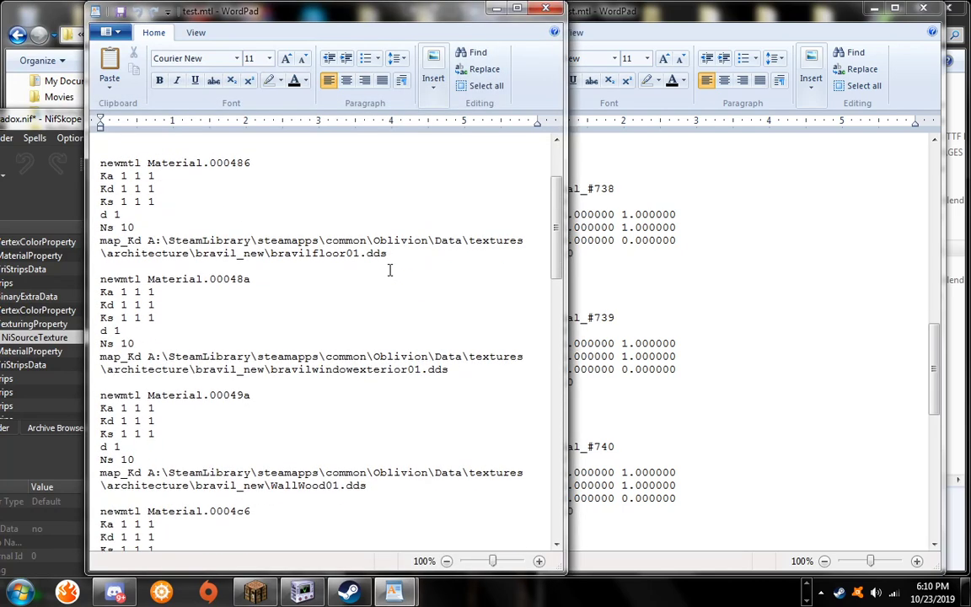
drag(395, 252, 52, 230)
click(54, 232)
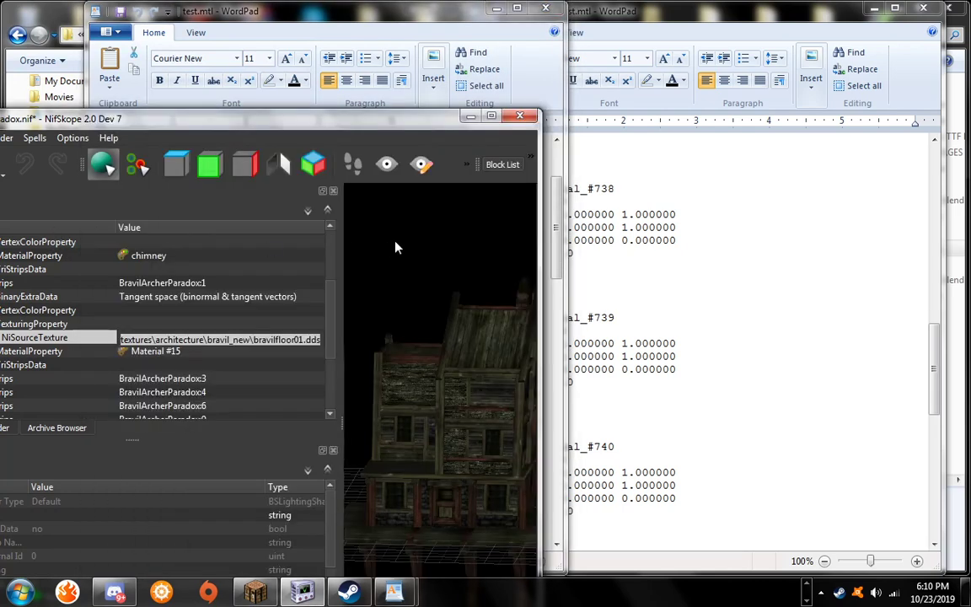
click(391, 44)
click(405, 248)
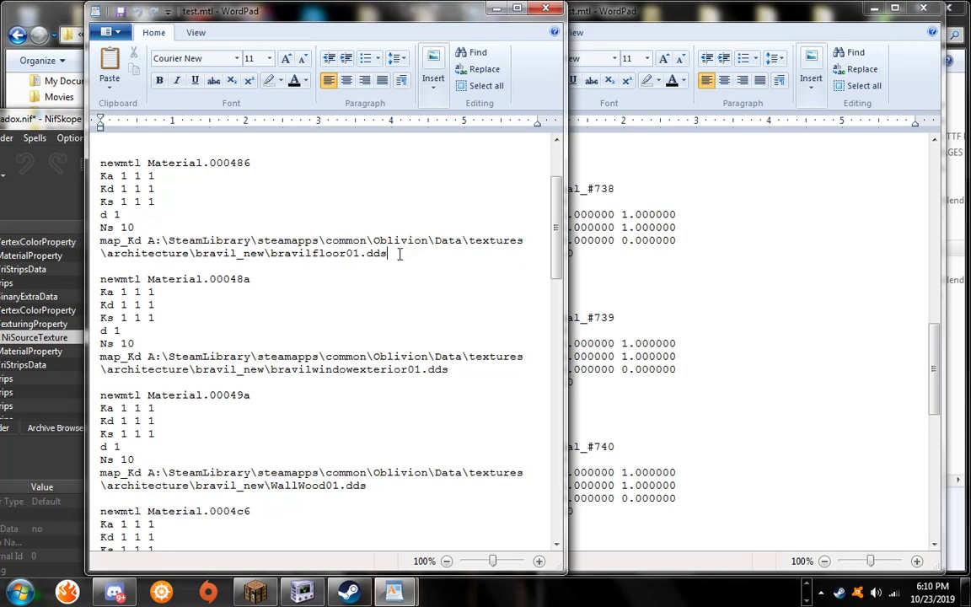
drag(400, 253, 75, 242)
key(ctrl+c)
- Paste the bravilfloor01.dds map_Kd line below illum 1 of Material_#15 in the exported test.mtl, and close the reference file
click(686, 280)
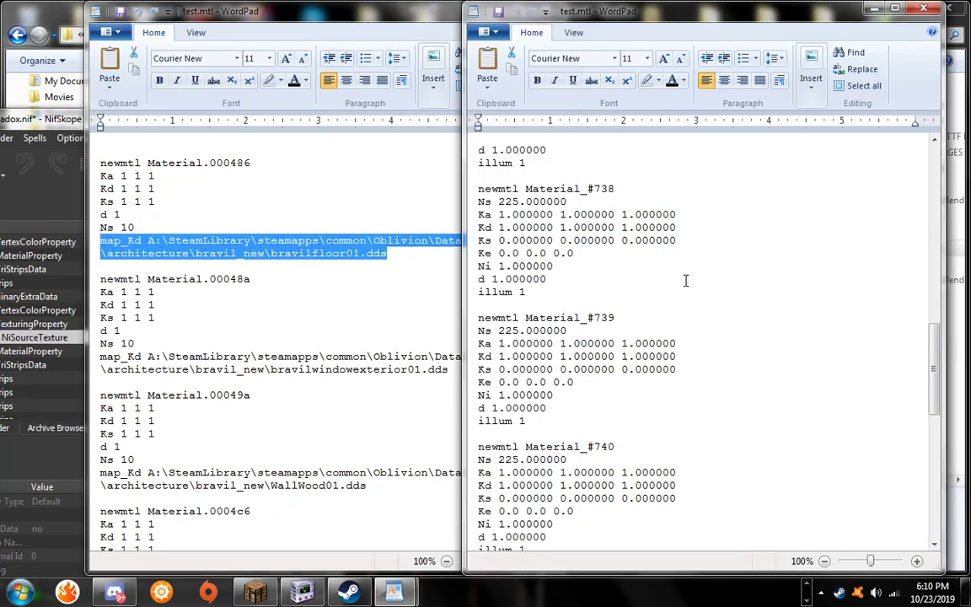
scroll(686, 278, down, 3)
scroll(702, 276, up, 15)
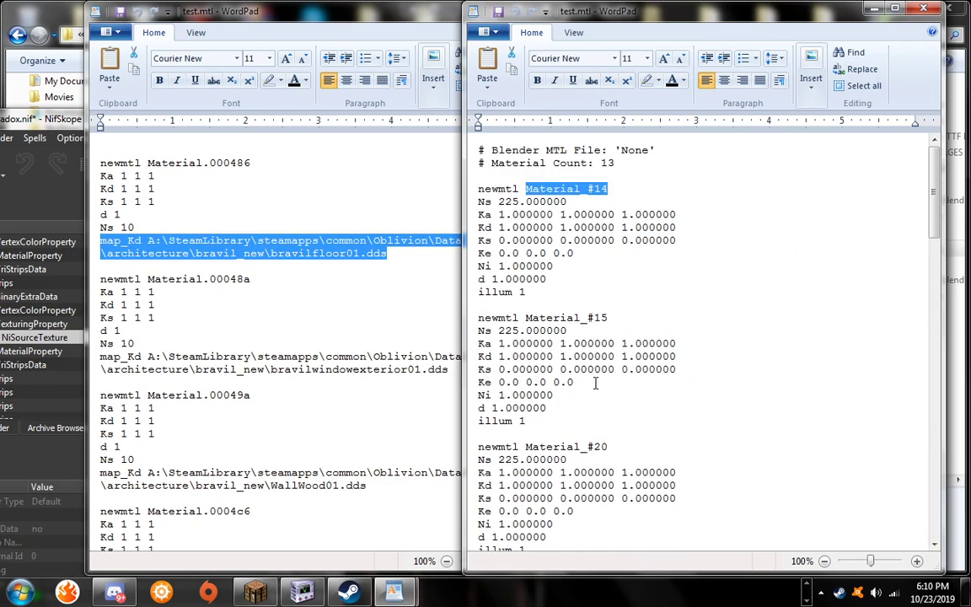
click(553, 411)
click(565, 418)
key(Return)
key(ctrl+v)
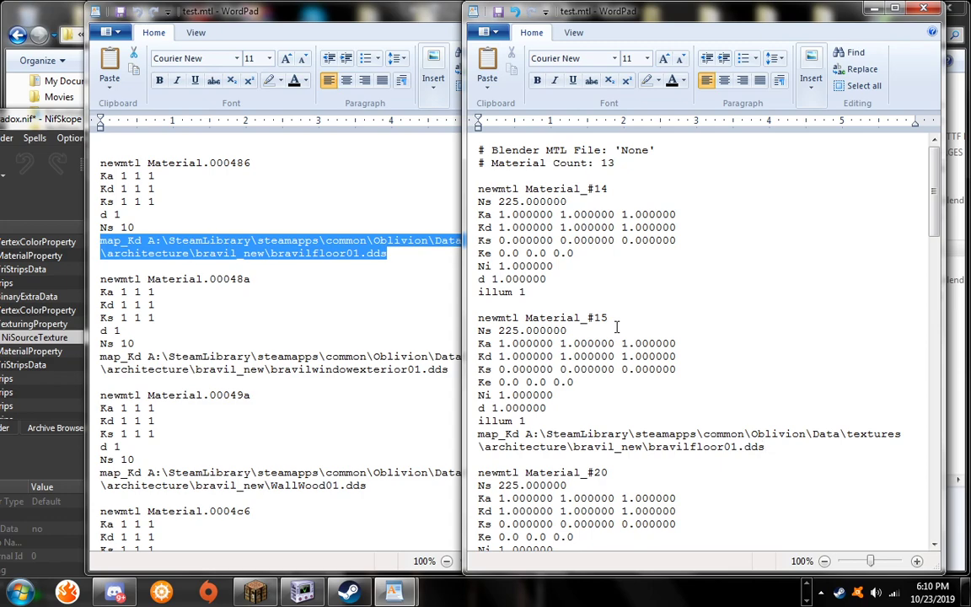
click(392, 24)
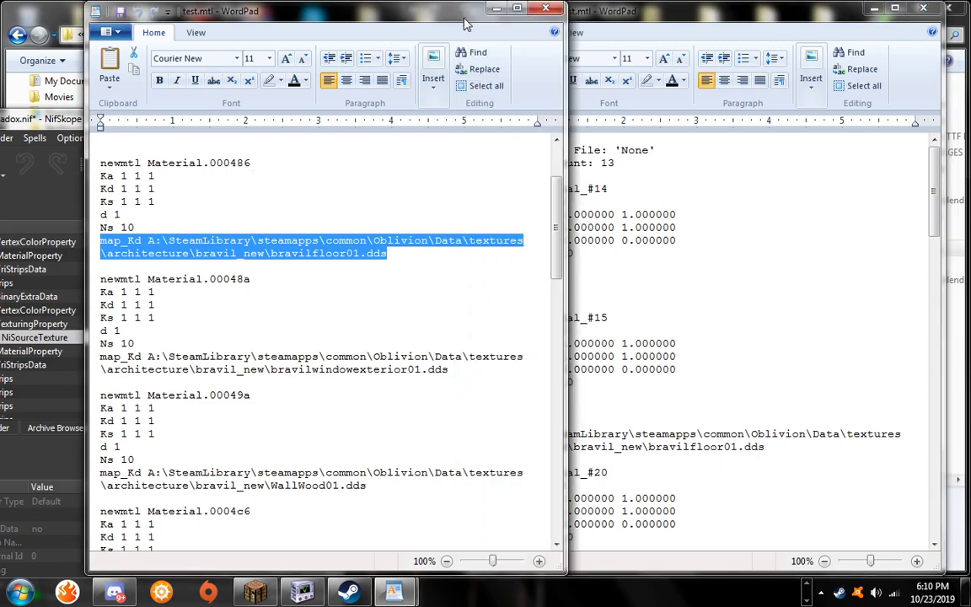
click(543, 8)
- Open the resources folder of the 1122 Cubic Chunks Minecraft instance in Windows Explorer
click(284, 14)
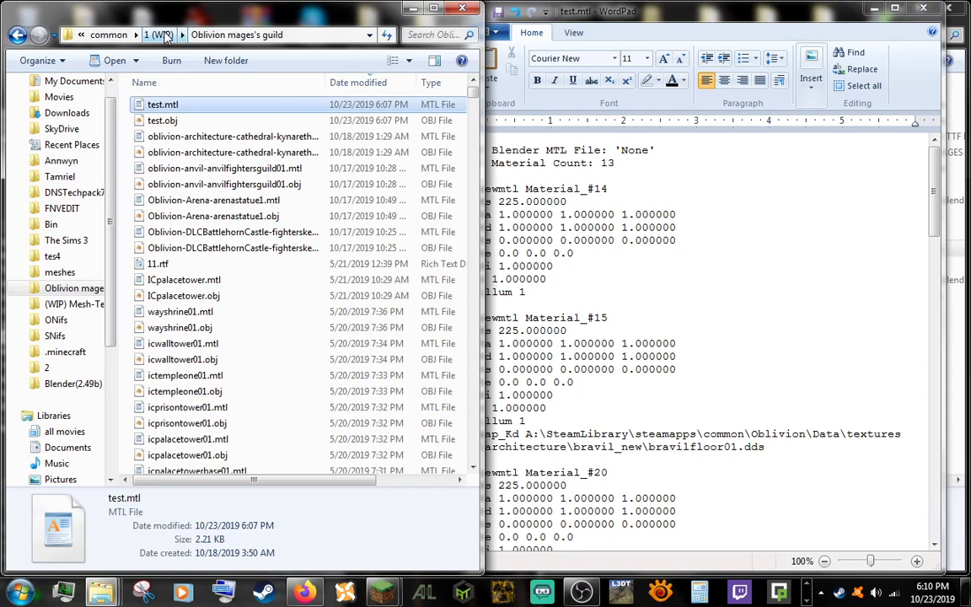
mouse_move(100, 592)
click(373, 531)
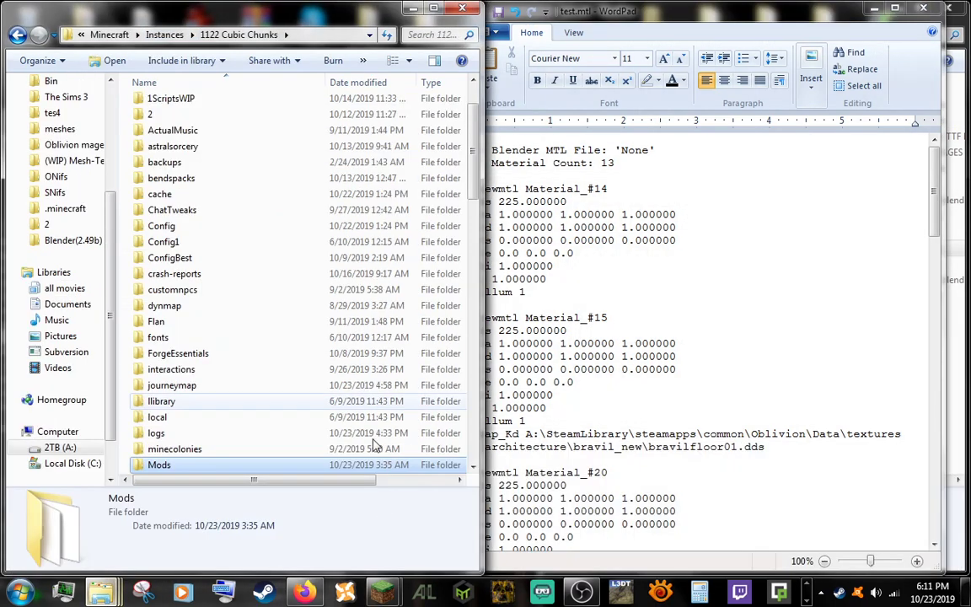
click(223, 304)
scroll(223, 300, up, 2)
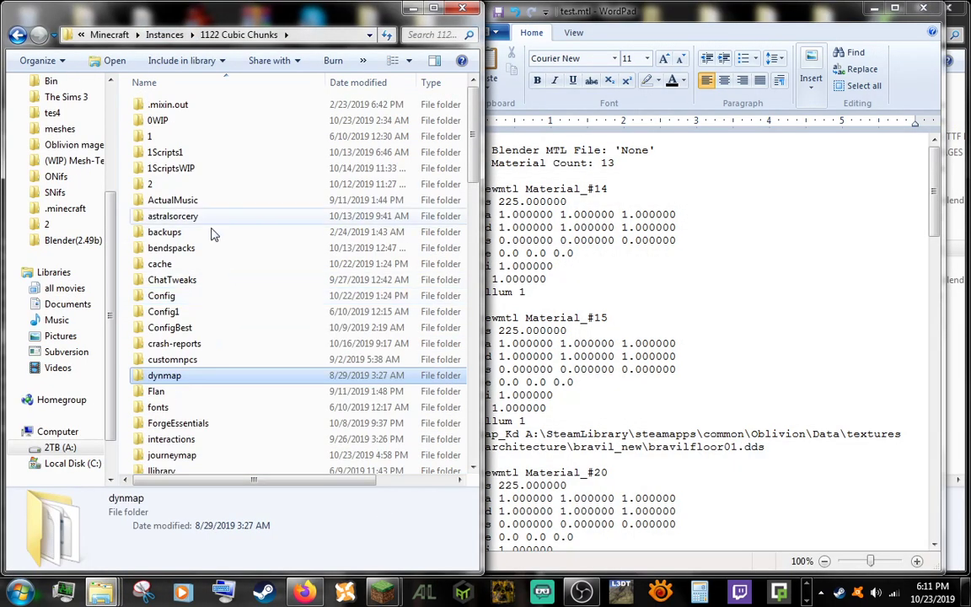
scroll(231, 278, down, 9)
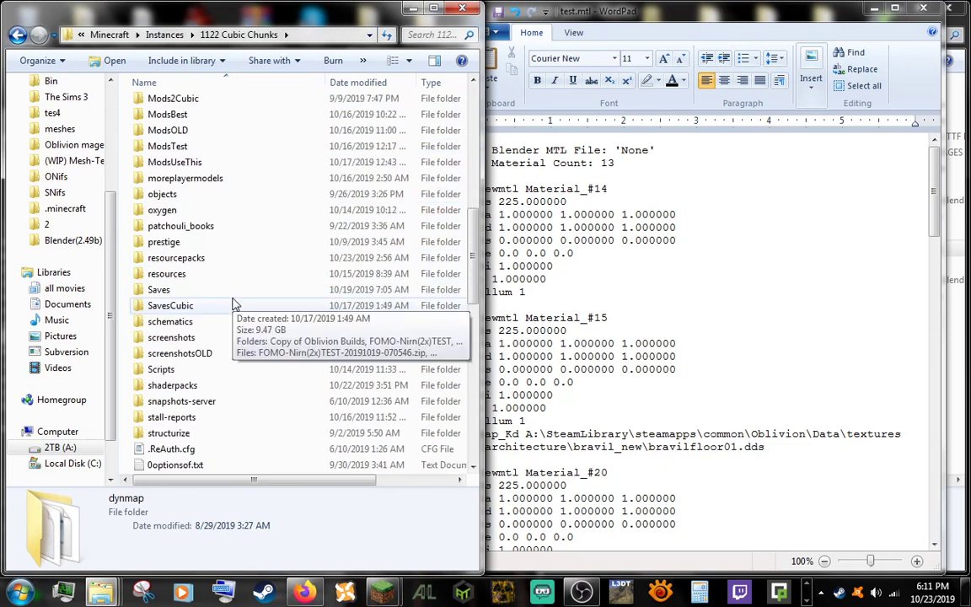
double_click(243, 274)
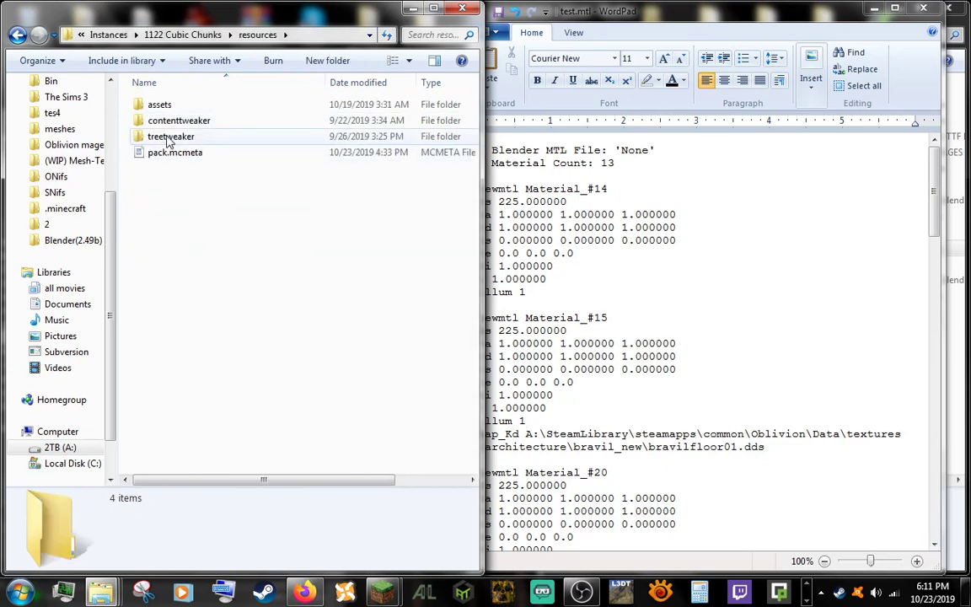
double_click(180, 108)
double_click(181, 110)
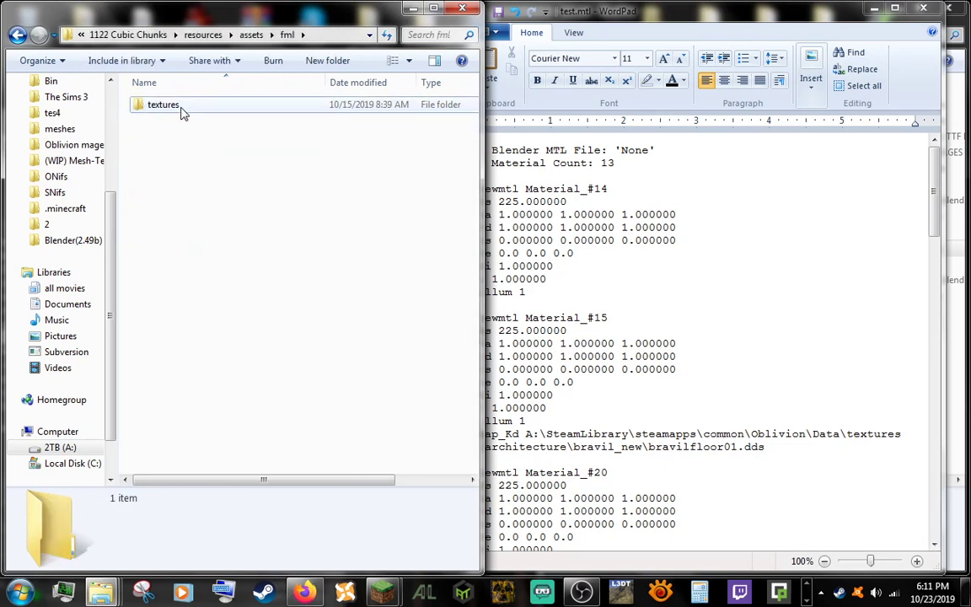
double_click(180, 106)
key(BackSpace)
key(BackSpace)
key(BackSpace)
- Open the contenttweaker\textures\blocks\oblivion\architecture\bravil_new folder and select bravilfloor01.png
click(199, 123)
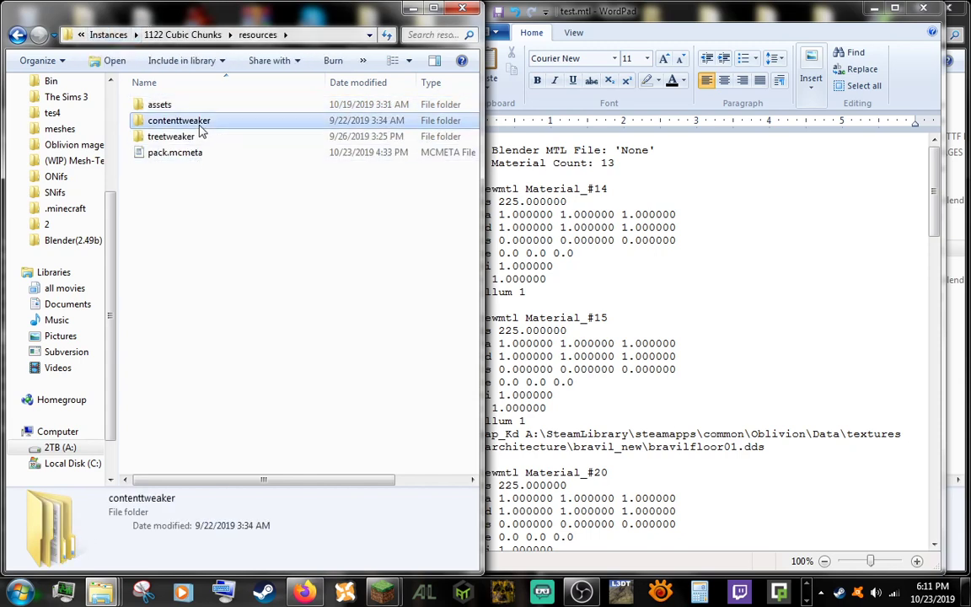
double_click(201, 127)
double_click(177, 170)
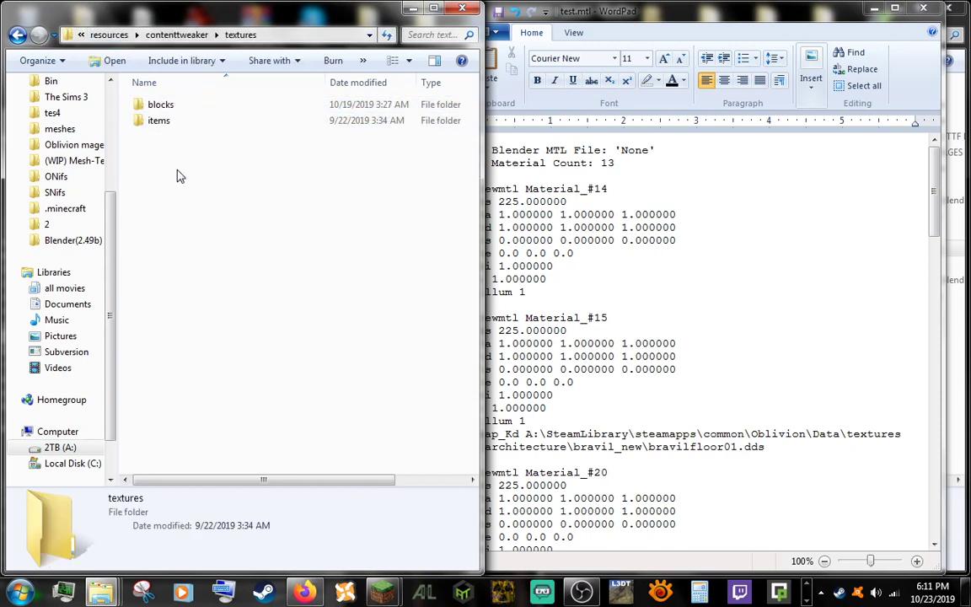
double_click(169, 106)
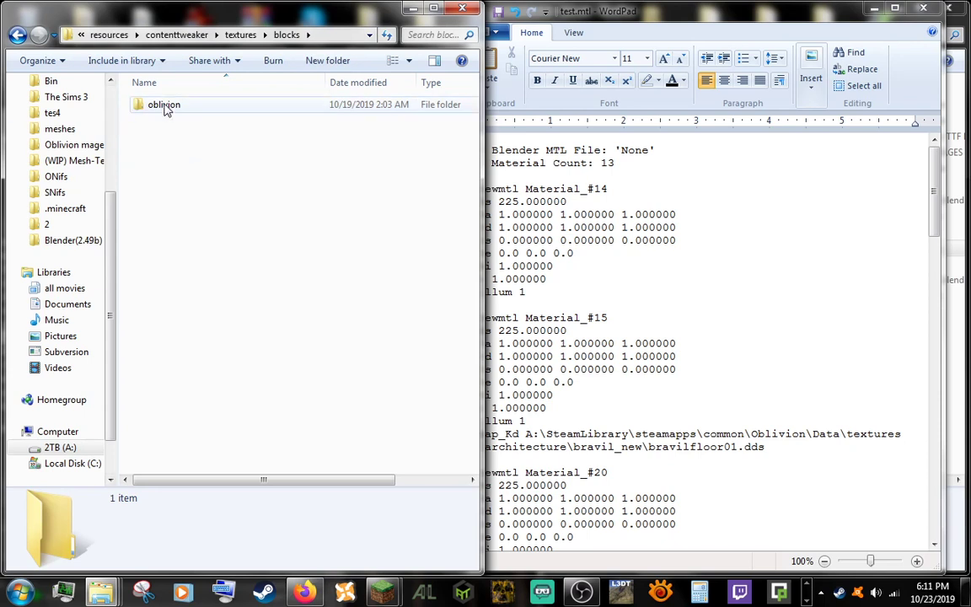
double_click(169, 106)
double_click(167, 106)
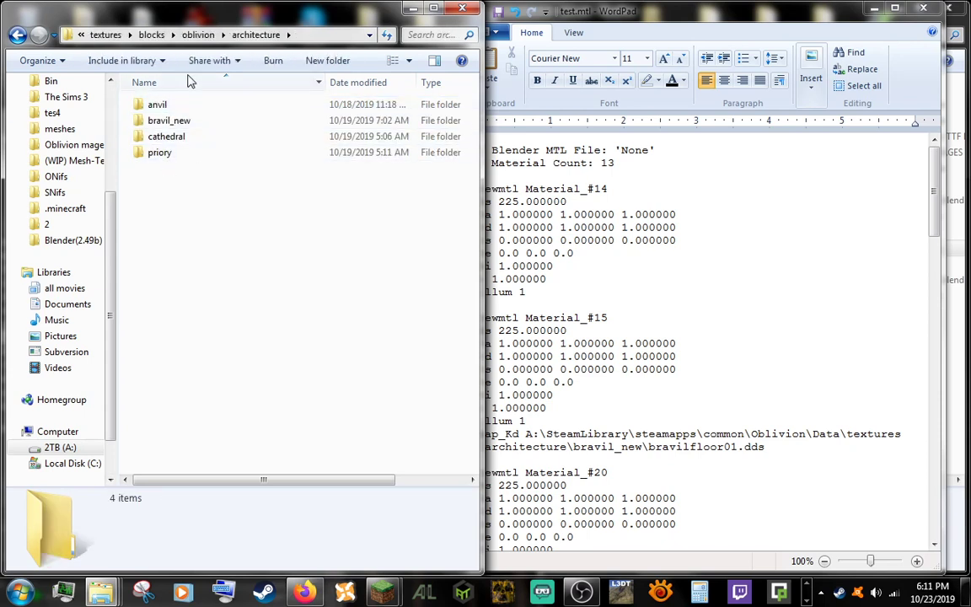
double_click(194, 121)
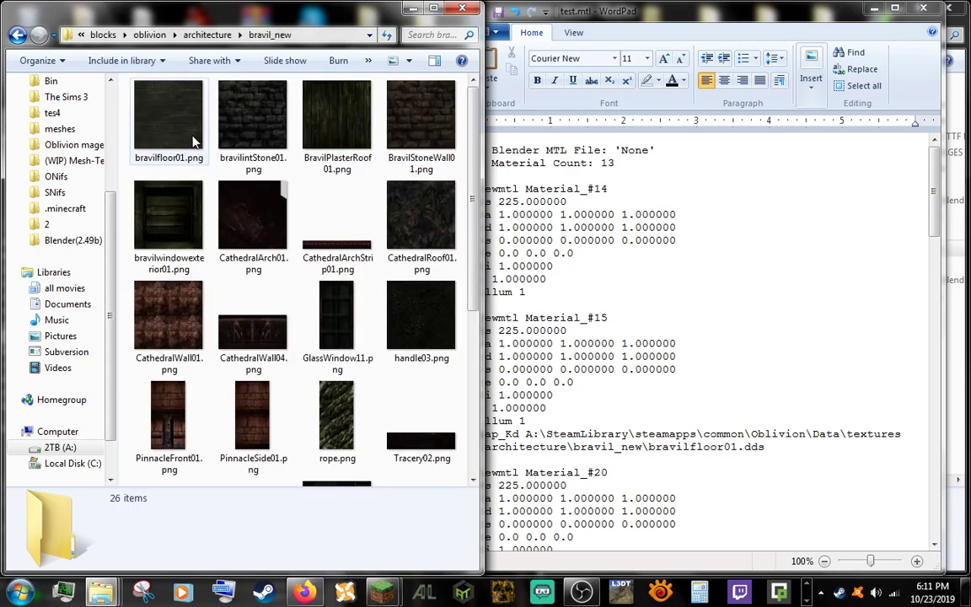
click(175, 127)
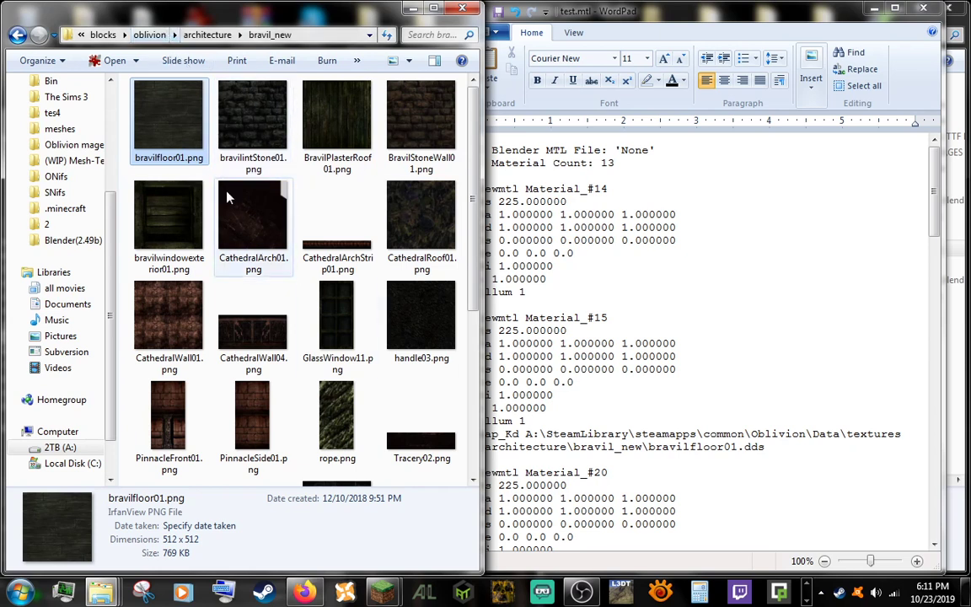
- Check which image programs can open bravilfloor01.png without launching any of them
right_click(189, 138)
mouse_move(337, 338)
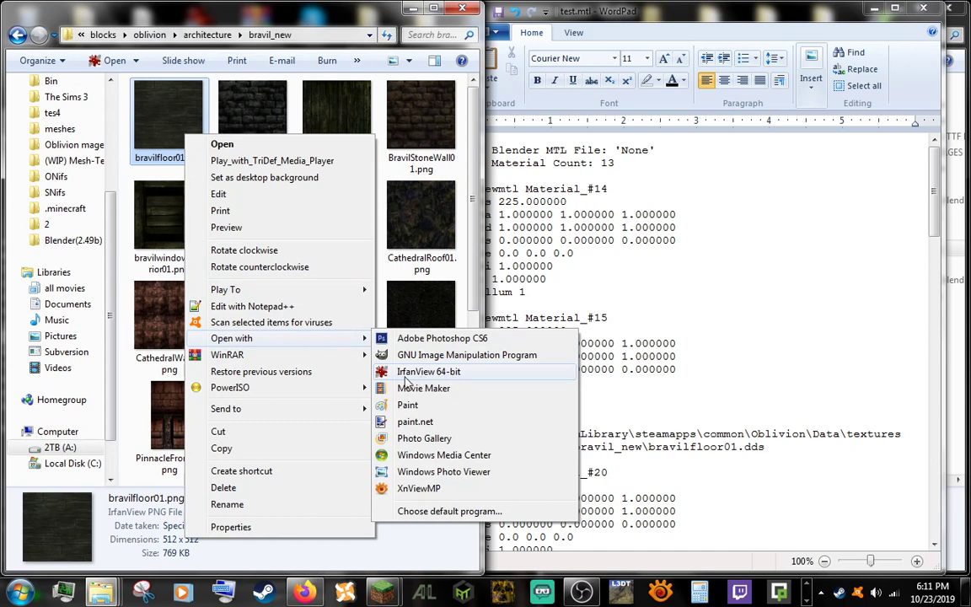
click(195, 7)
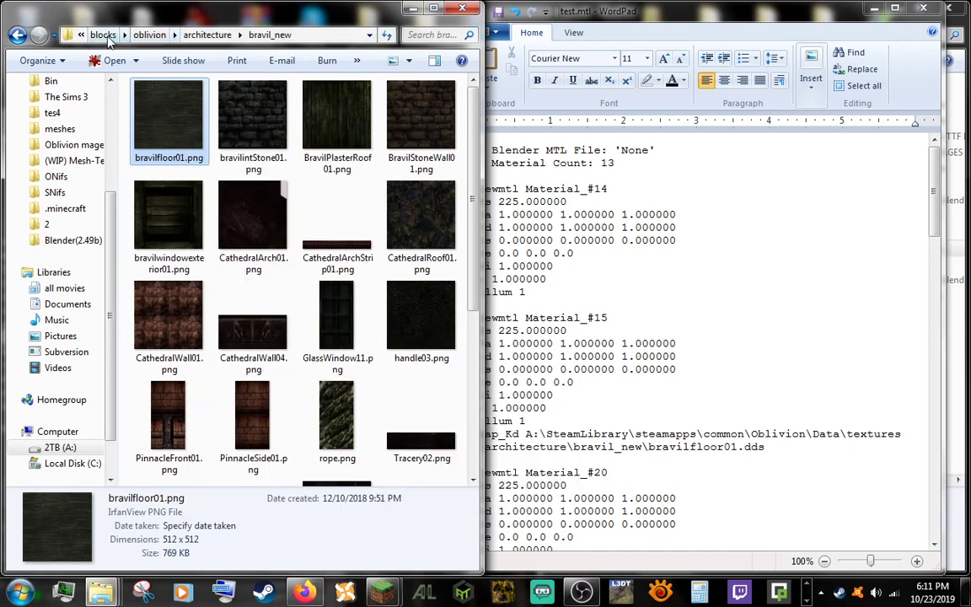
- Open the Config\blockbuster\models folder of the 1122 Cubic Chunks instance
click(103, 34)
click(108, 35)
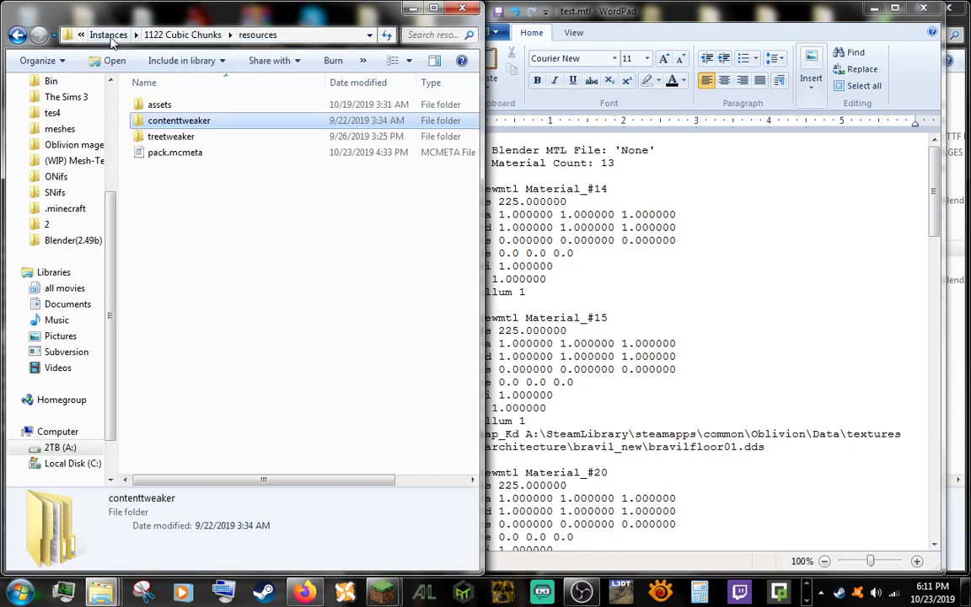
click(173, 35)
scroll(165, 164, up, 6)
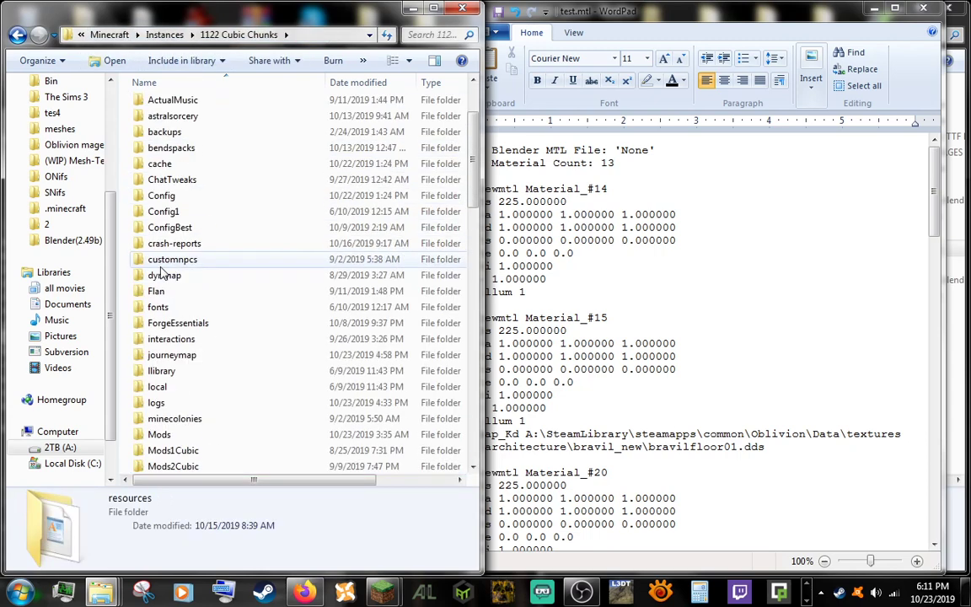
double_click(240, 295)
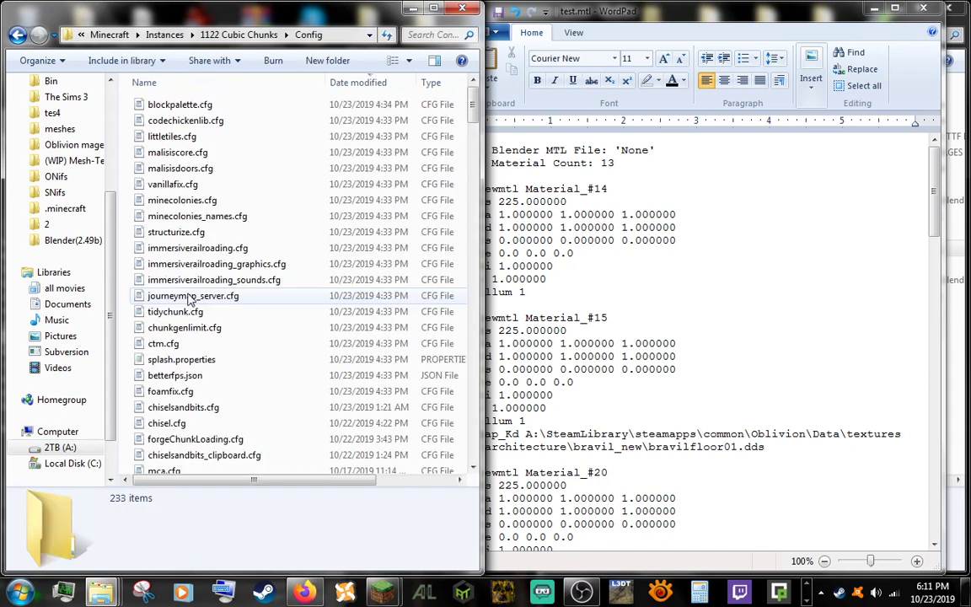
scroll(240, 145, down, 10)
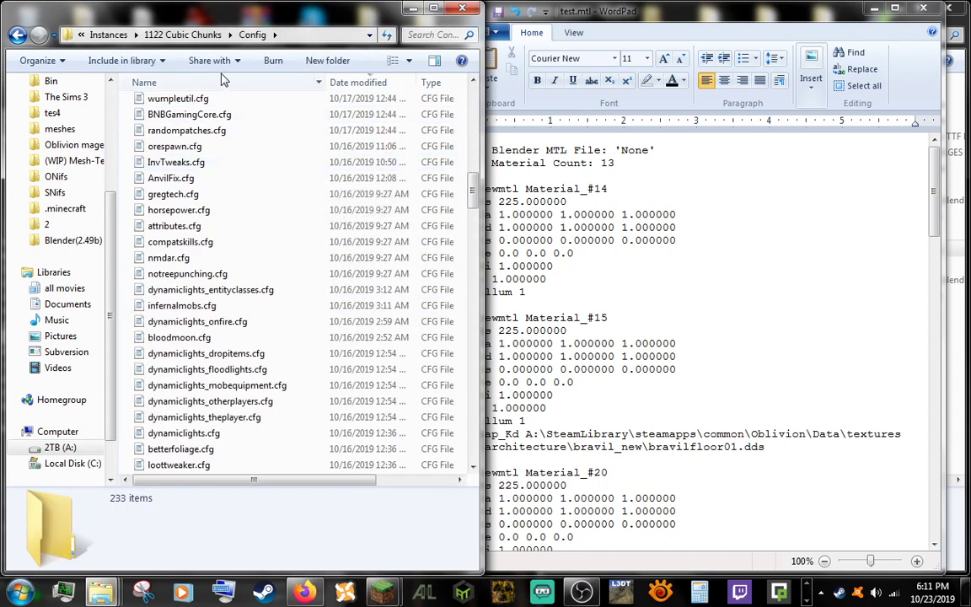
click(240, 82)
click(182, 375)
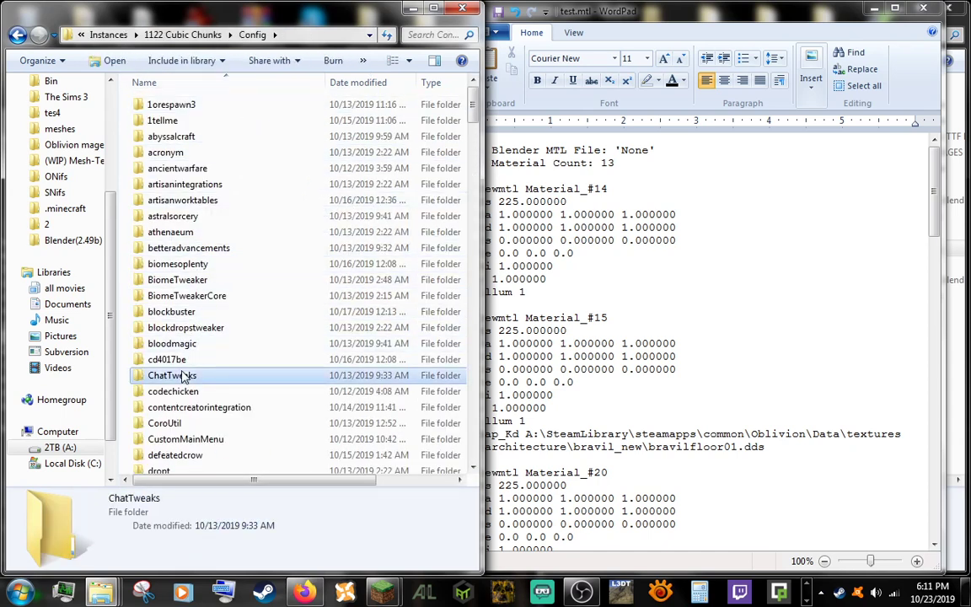
double_click(173, 311)
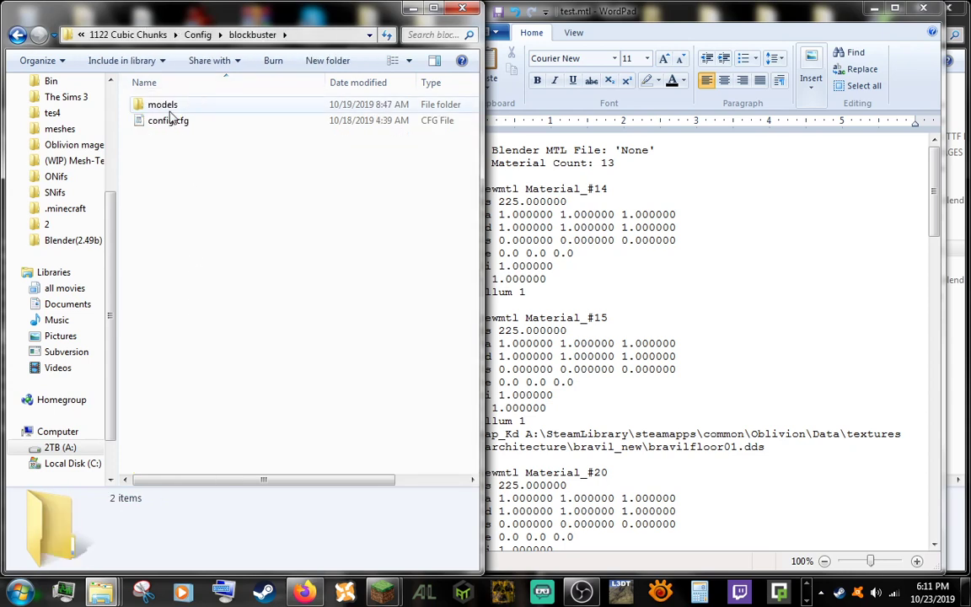
double_click(169, 105)
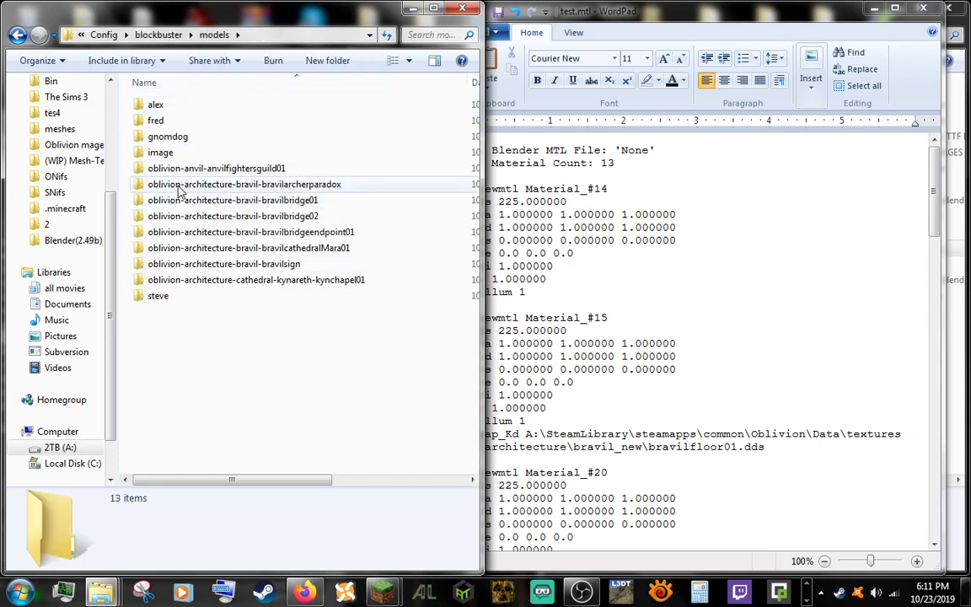
- Open model.mtl from the oblivion-architecture-bravil-bravilarcherparadox folder and highlight the map_Kd_path entry under Material_#14
double_click(245, 185)
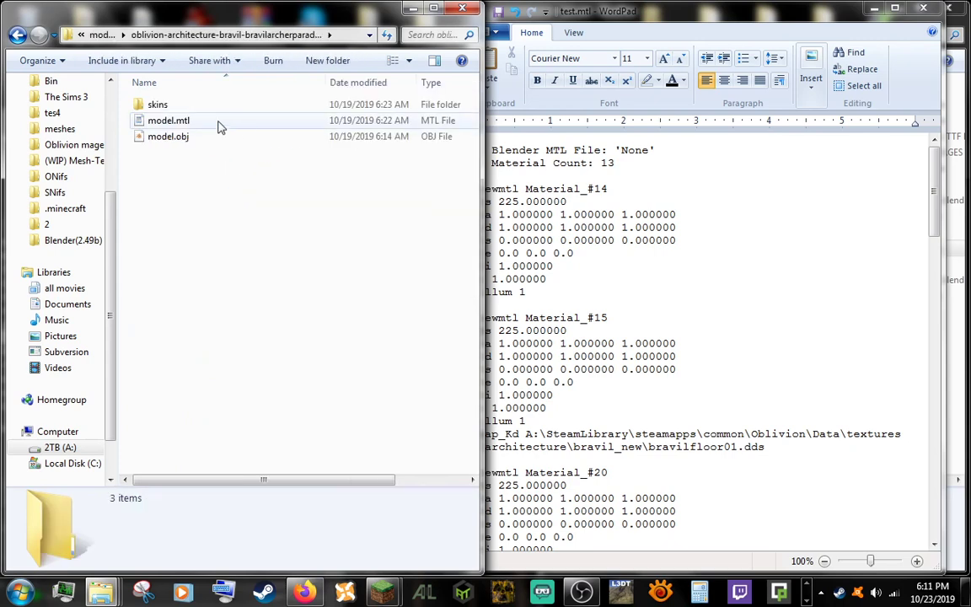
click(209, 123)
double_click(211, 126)
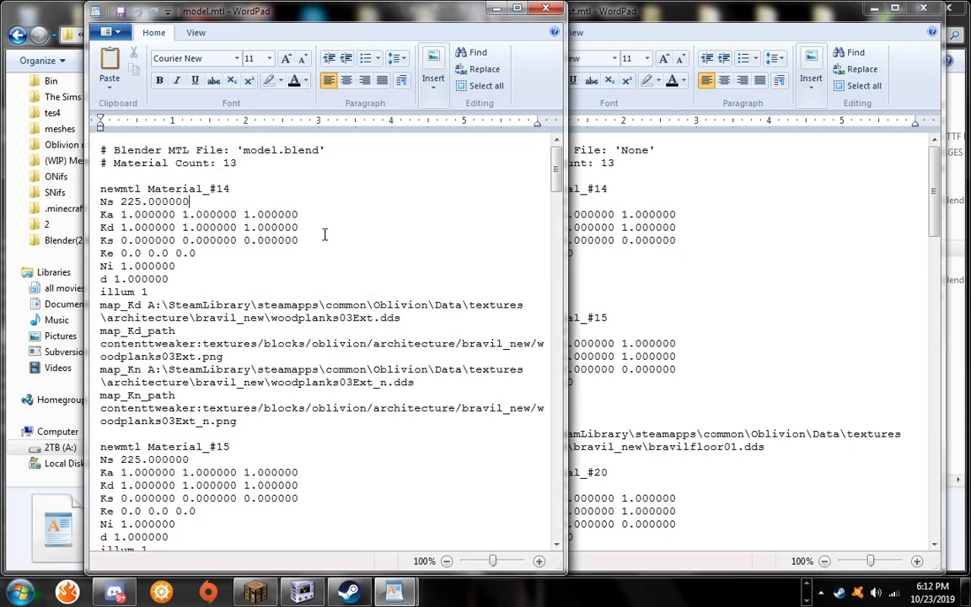
drag(228, 361, 119, 336)
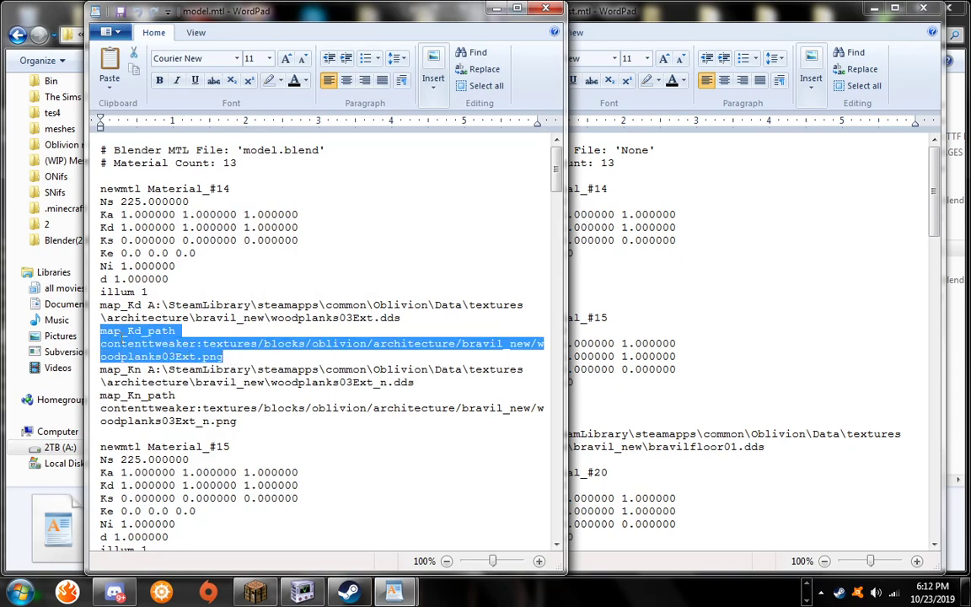
- Copy the bravilfloor01.png map_Kd_path entry under Material_#15 in model.mtl
click(639, 259)
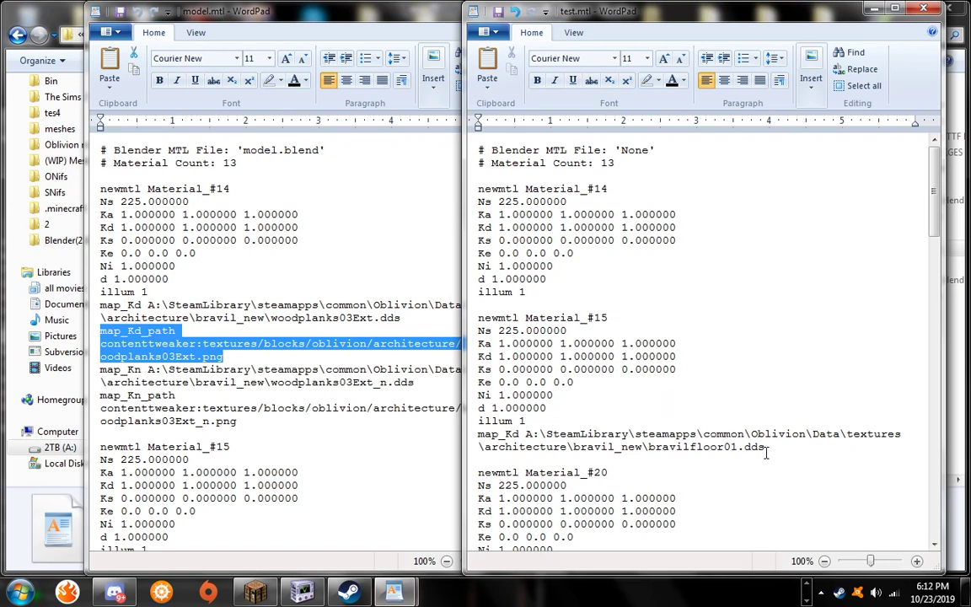
click(270, 413)
scroll(270, 413, down, 4)
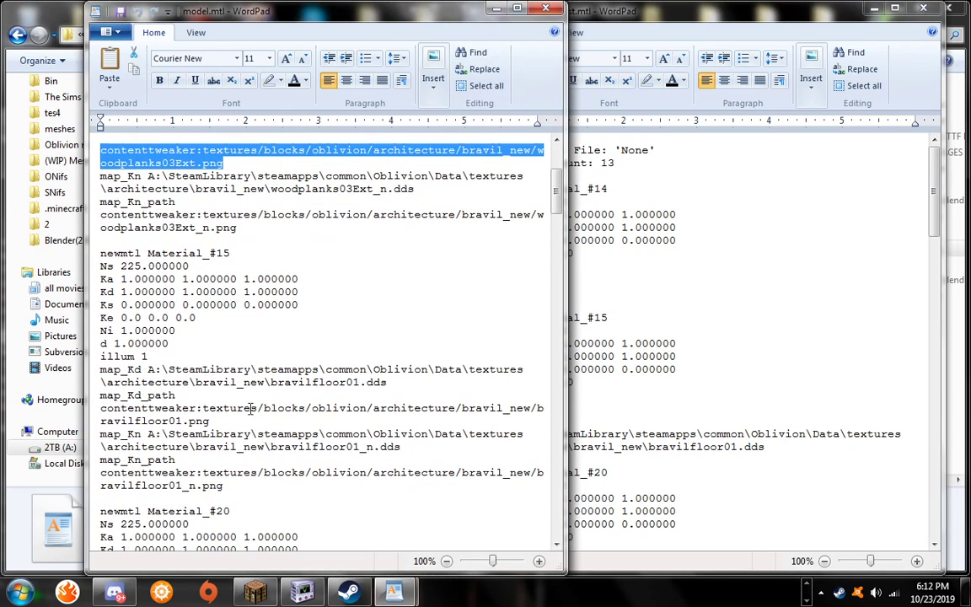
drag(206, 420, 99, 394)
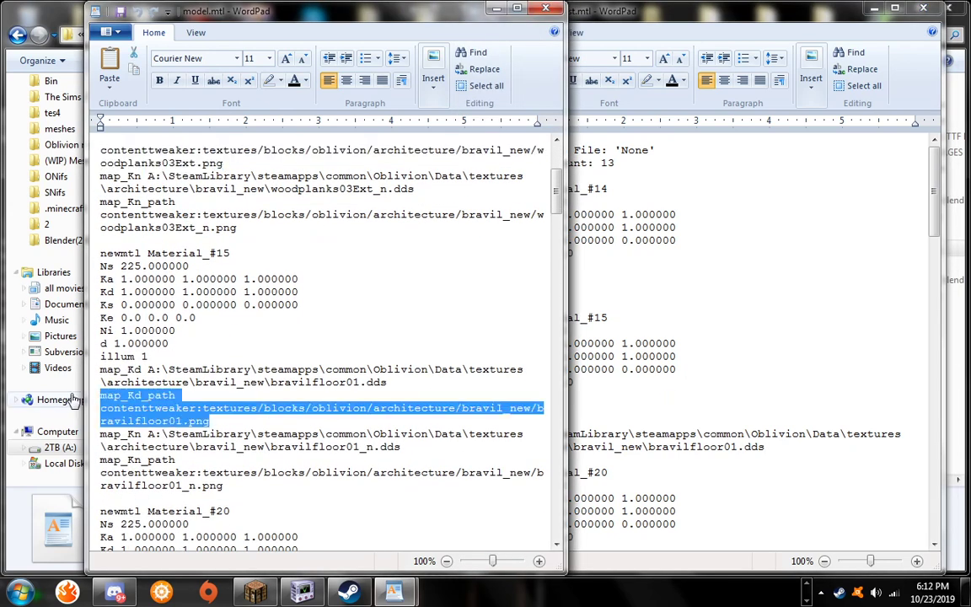
- Paste "map_Kd_path contenttweaker:textures/blocks/oblivion/architecture/bravil_new/bravilfloor01.png" below the map_Kd line of Material_#15 in test.mtl
click(771, 432)
scroll(783, 428, down, 1)
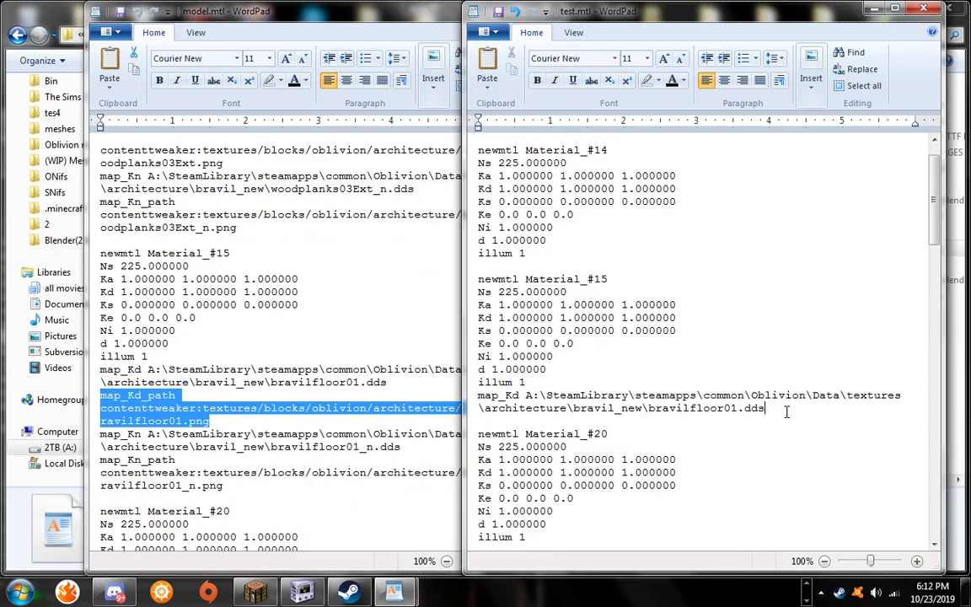
key(Return)
text(map_Kd_path contenttweaker:textures/blocks/oblivion/architecture/bravil_new/bravilfloor01.png)
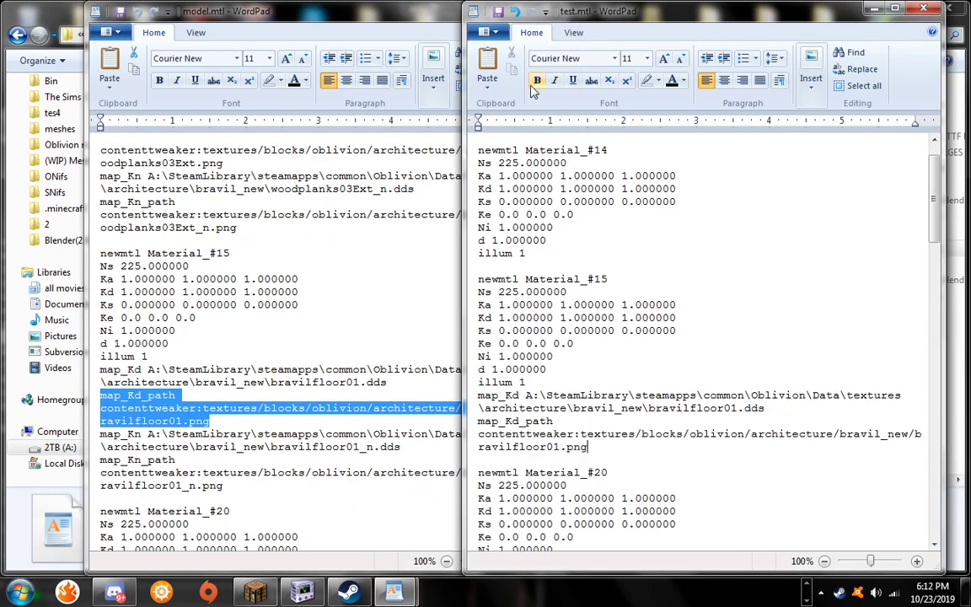
- Maximize test.mtl and examine the map_Kd and map_Kd_path lines of Material_#15, highlighting the contenttweaker path
double_click(548, 12)
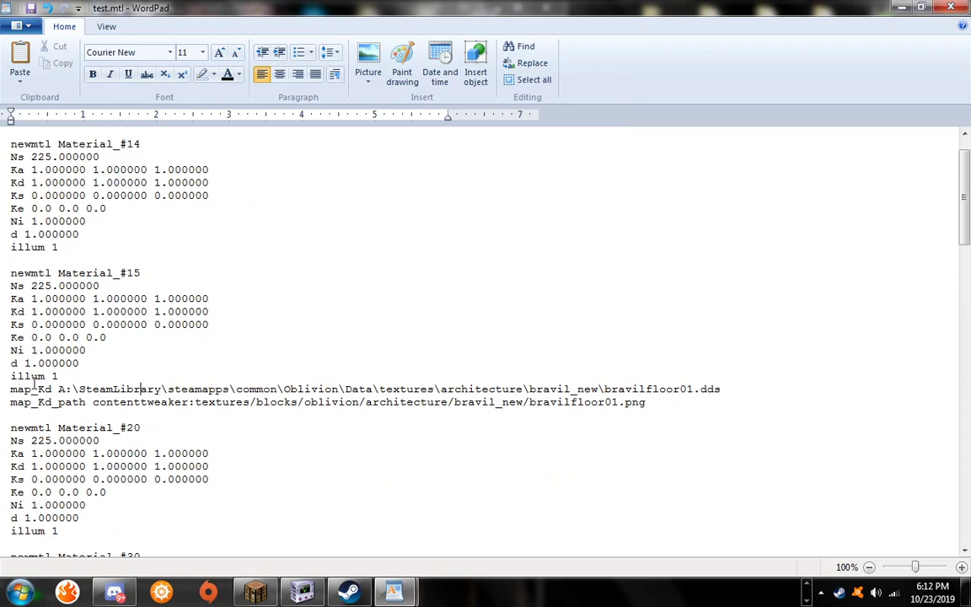
double_click(18, 390)
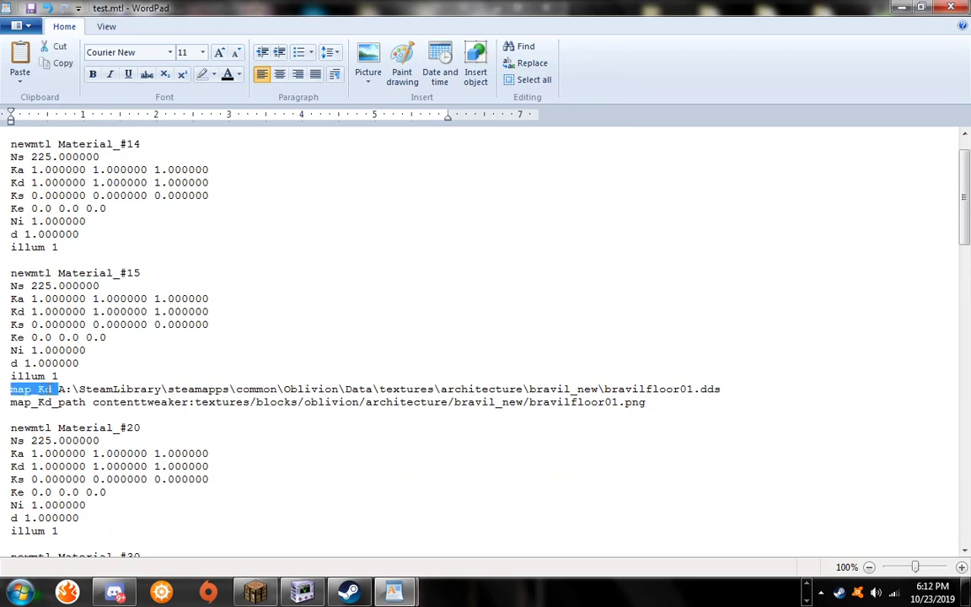
click(84, 388)
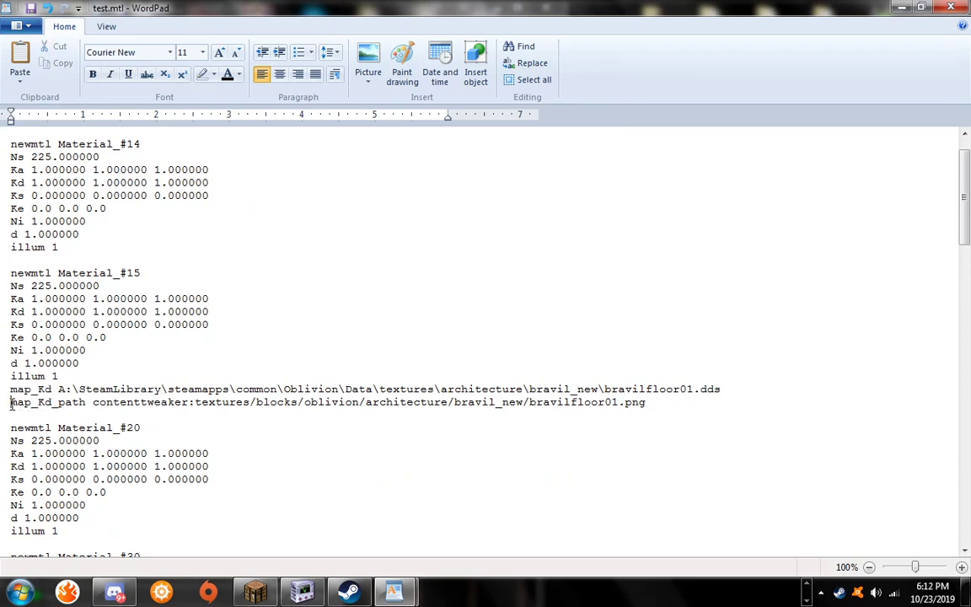
drag(11, 402, 771, 404)
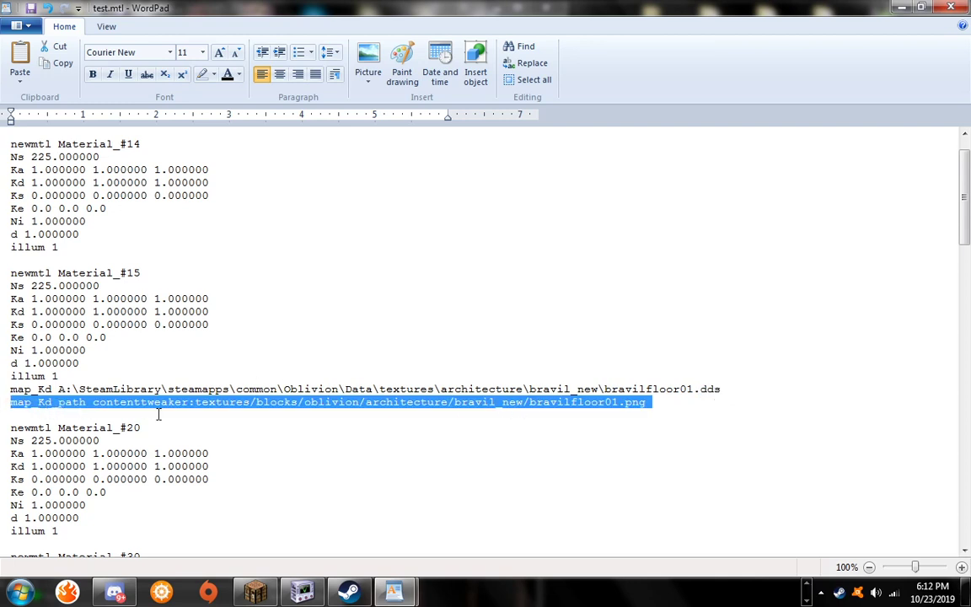
click(209, 407)
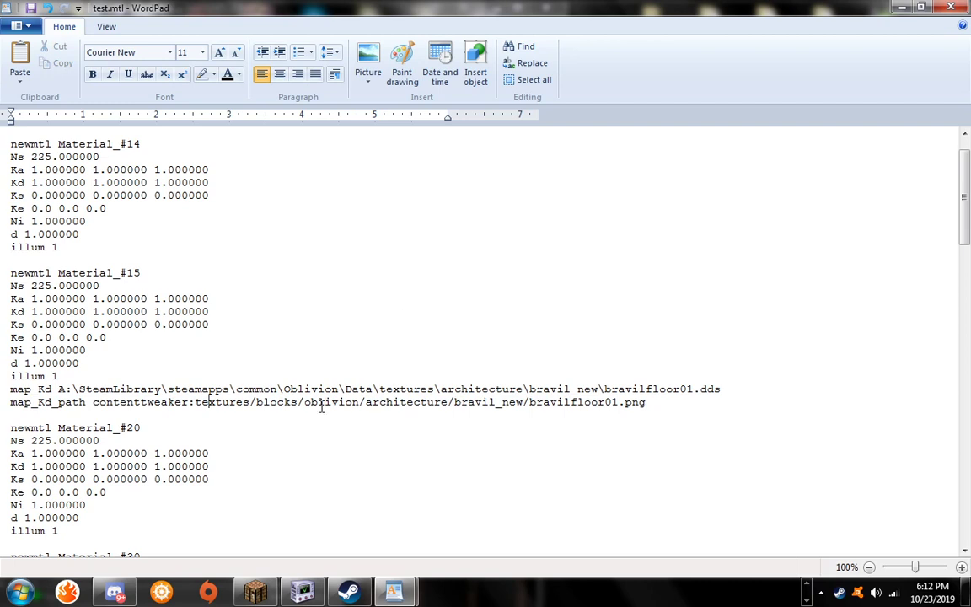
drag(680, 405, 12, 405)
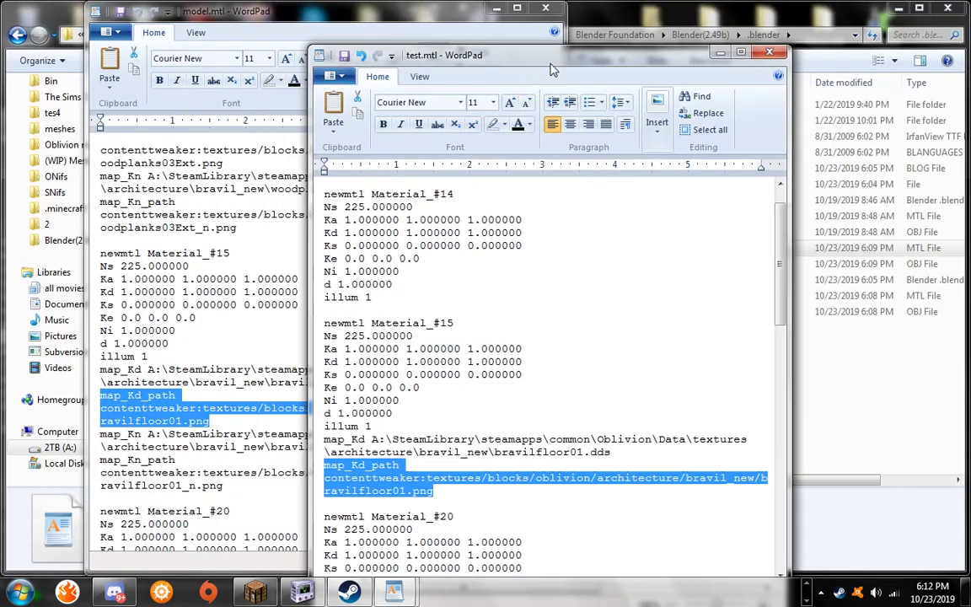
- Look inside the skins folder of the bravilarcherparadox model and return to its parent folder
click(60, 11)
double_click(186, 104)
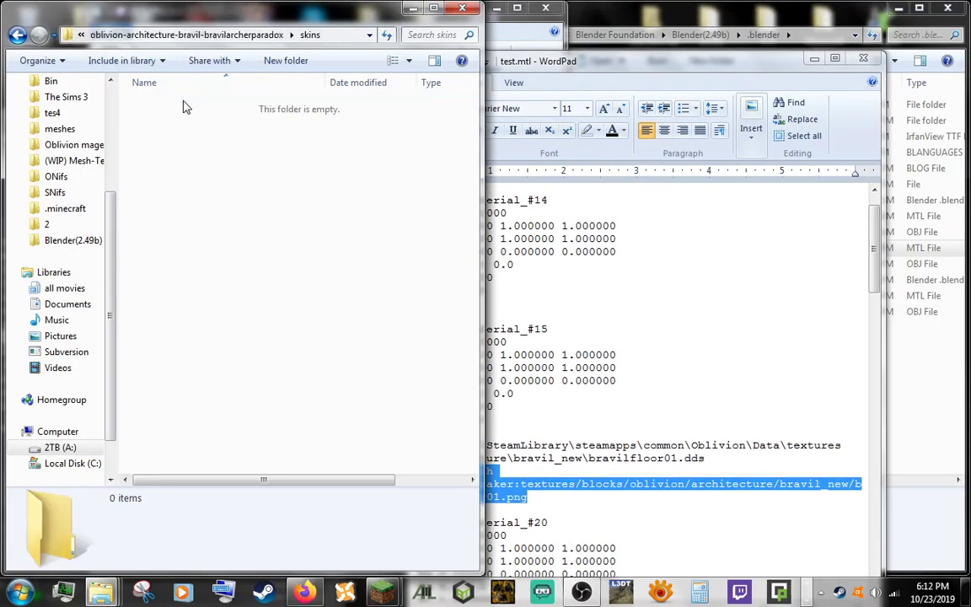
click(212, 37)
click(293, 291)
- Close test.mtl in WordPad and save its changes
click(563, 349)
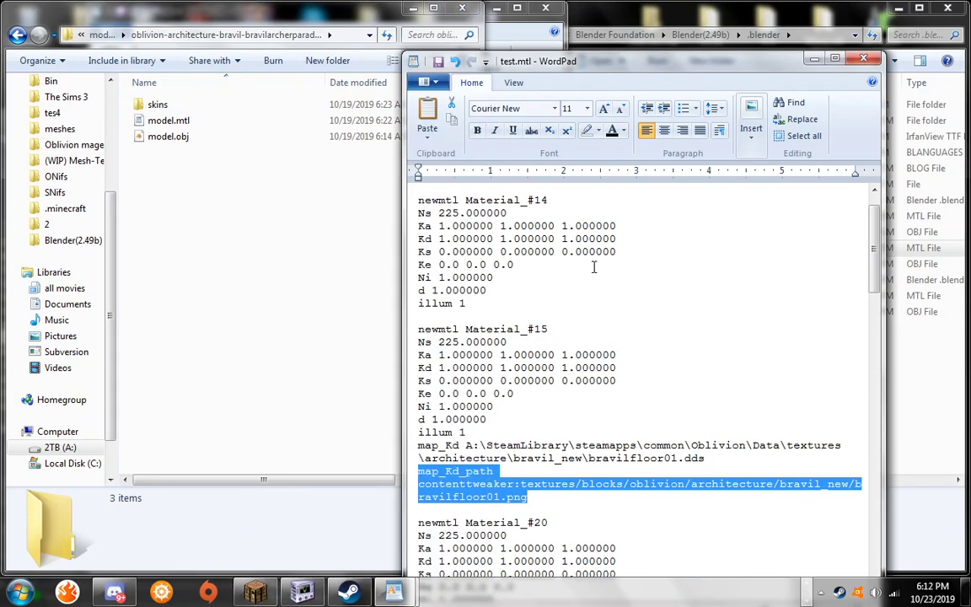
drag(570, 64, 339, 68)
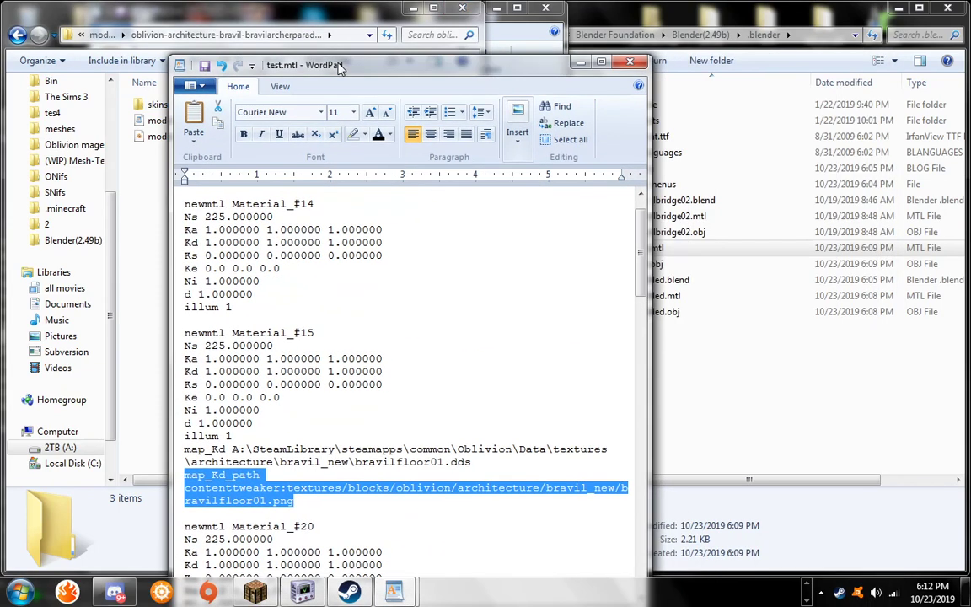
click(630, 63)
click(338, 329)
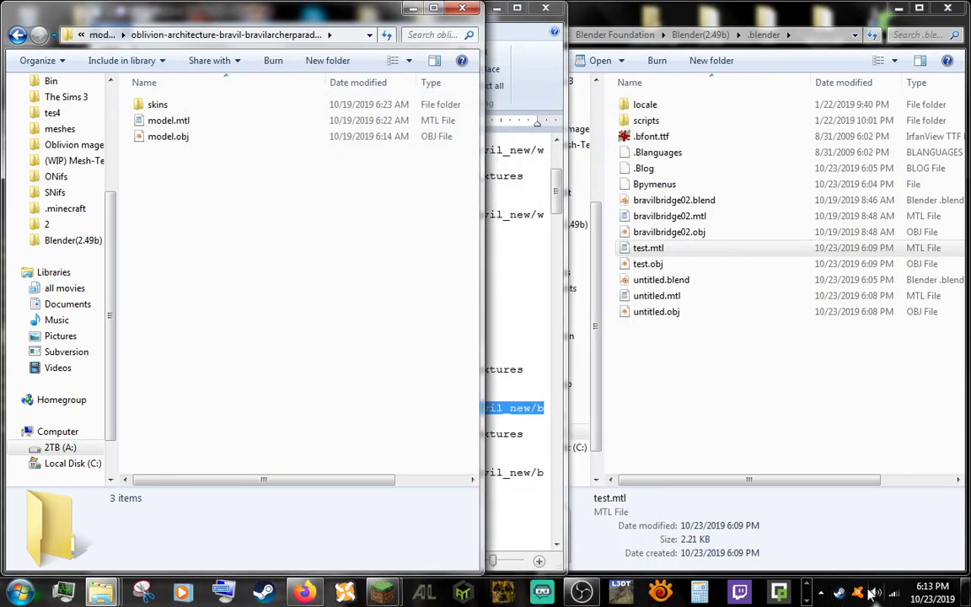
- Launch Blender from the Steam tray shortcuts and dismiss its splash screen
click(806, 599)
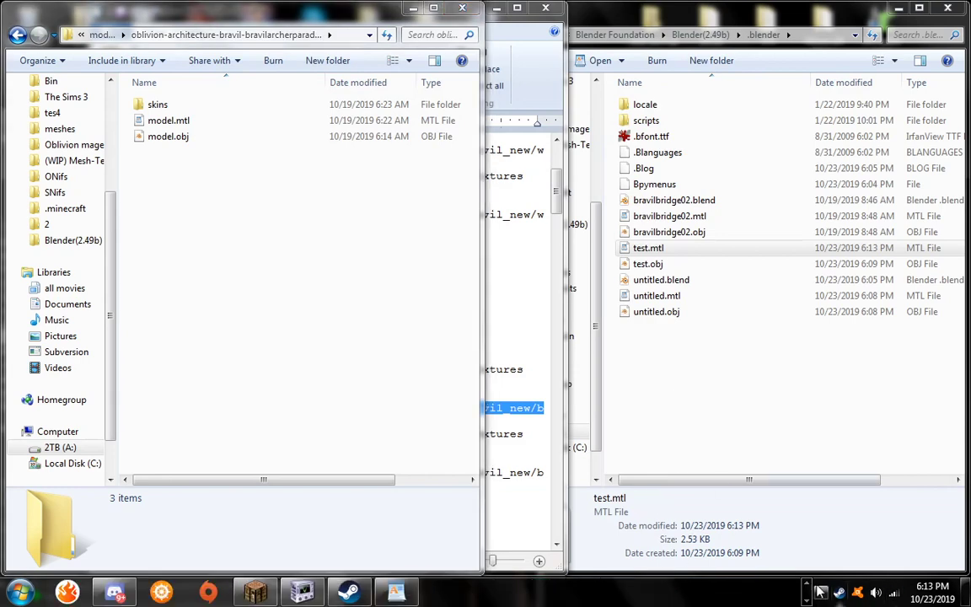
click(821, 593)
right_click(842, 593)
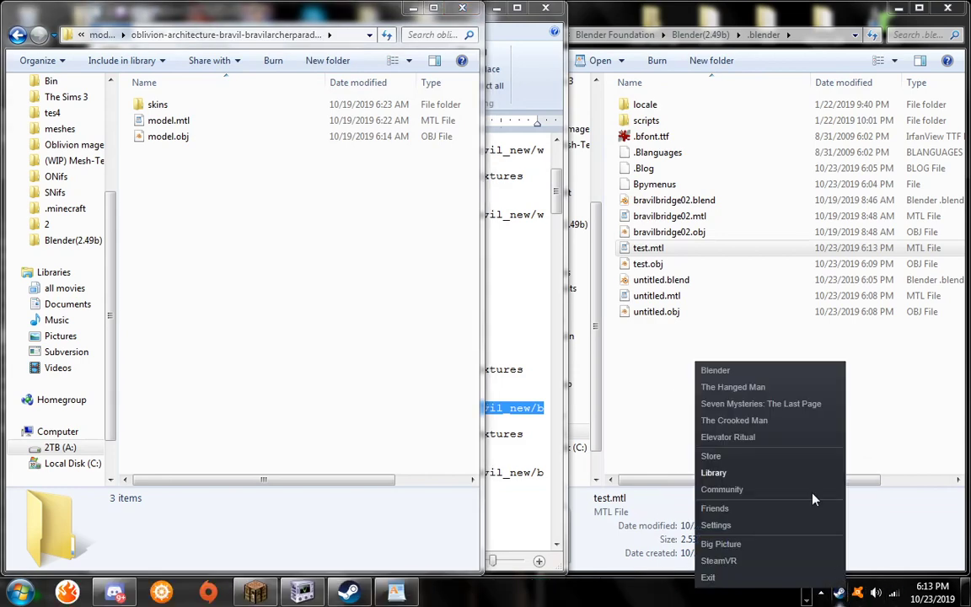
click(735, 371)
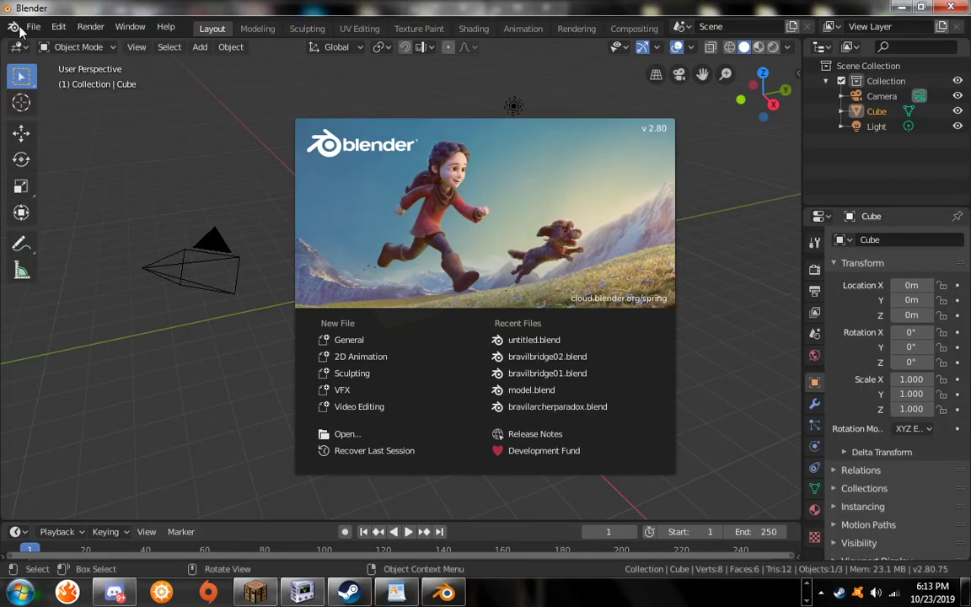
click(32, 29)
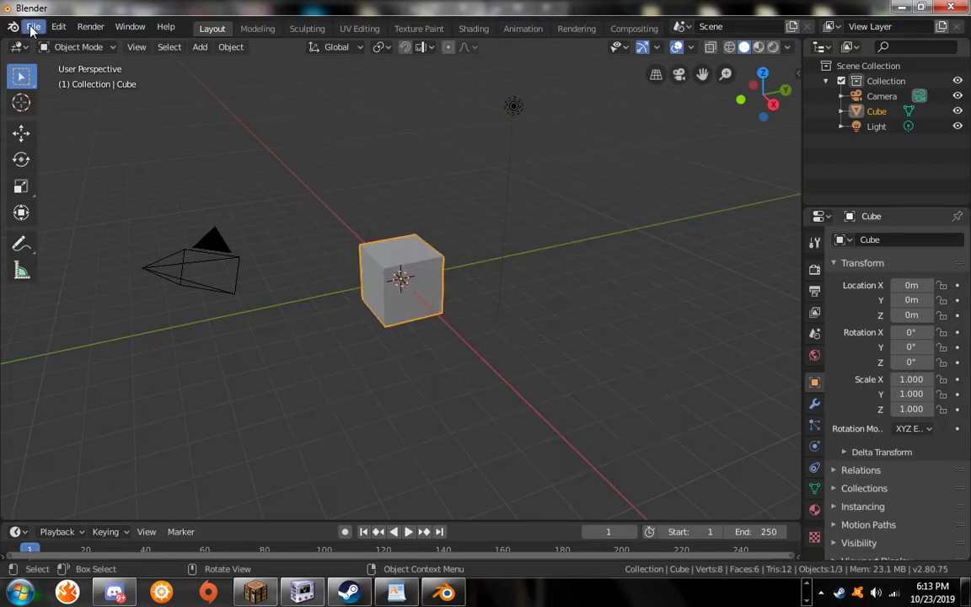
- Delete the default cube, light and camera from the scene collection
right_click(859, 111)
click(847, 149)
click(860, 110)
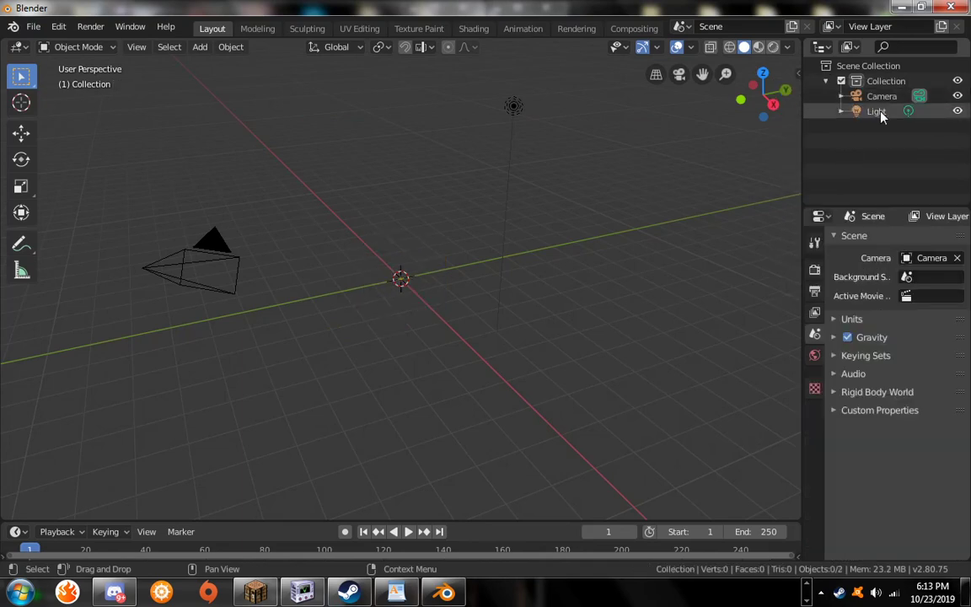
right_click(880, 113)
click(881, 111)
click(876, 97)
right_click(875, 97)
click(875, 100)
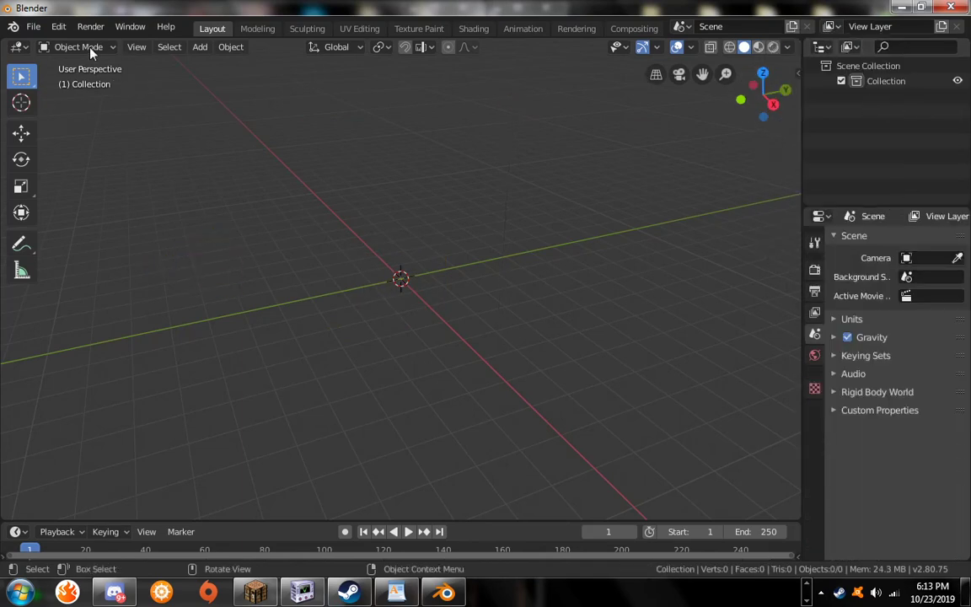
- Import test.obj from the .blender folder as a Wavefront OBJ
click(35, 27)
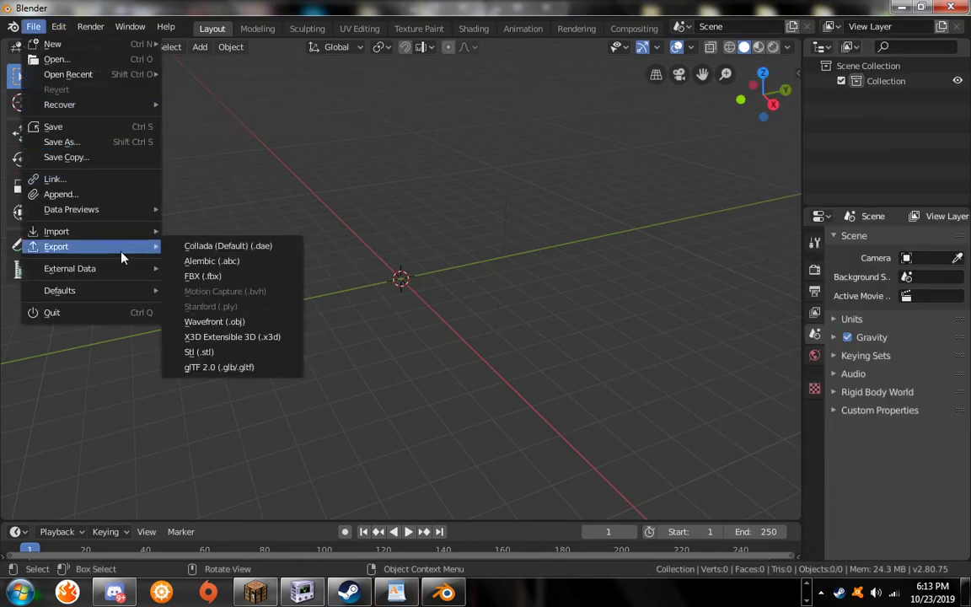
mouse_move(146, 226)
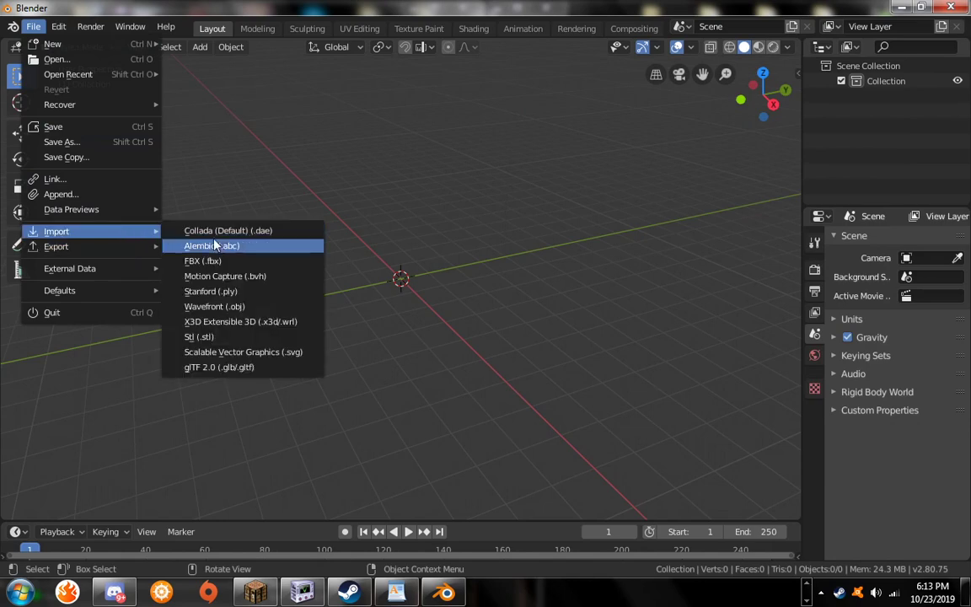
click(250, 308)
click(84, 186)
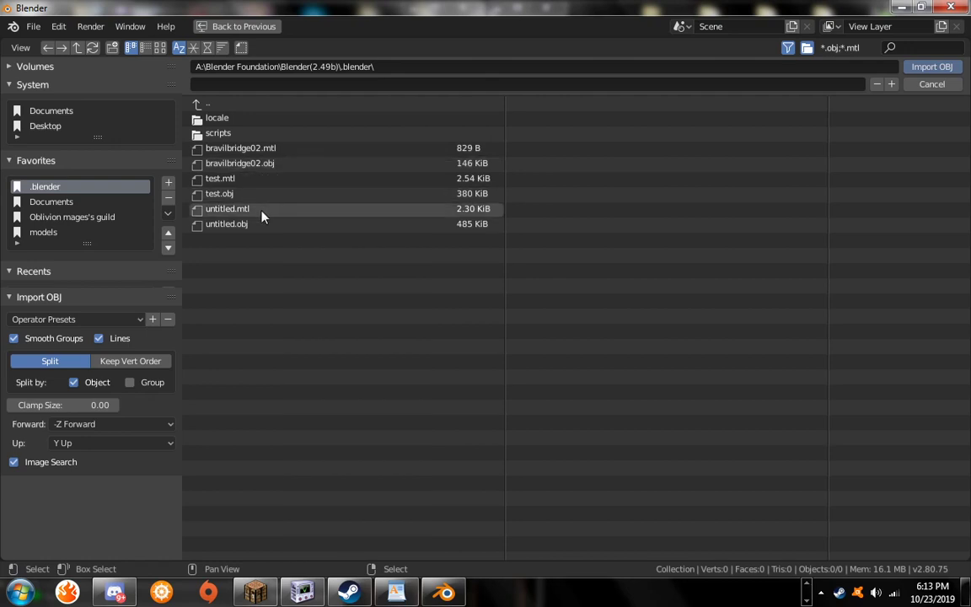
click(250, 181)
click(244, 194)
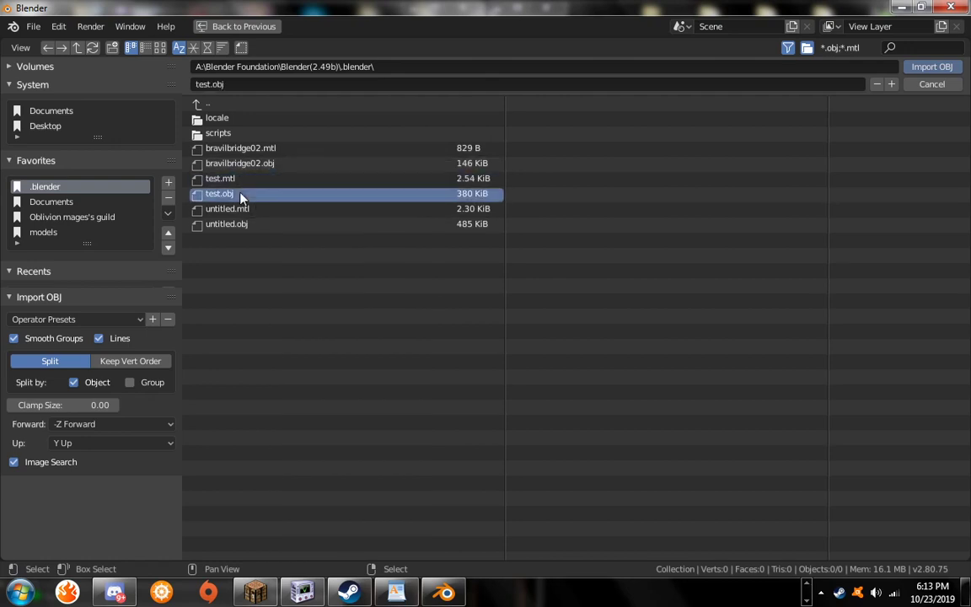
click(932, 67)
- Inspect the imported house from several angles, including in the Texture Paint workspace, and close Blender without saving
scroll(483, 156, down, 10)
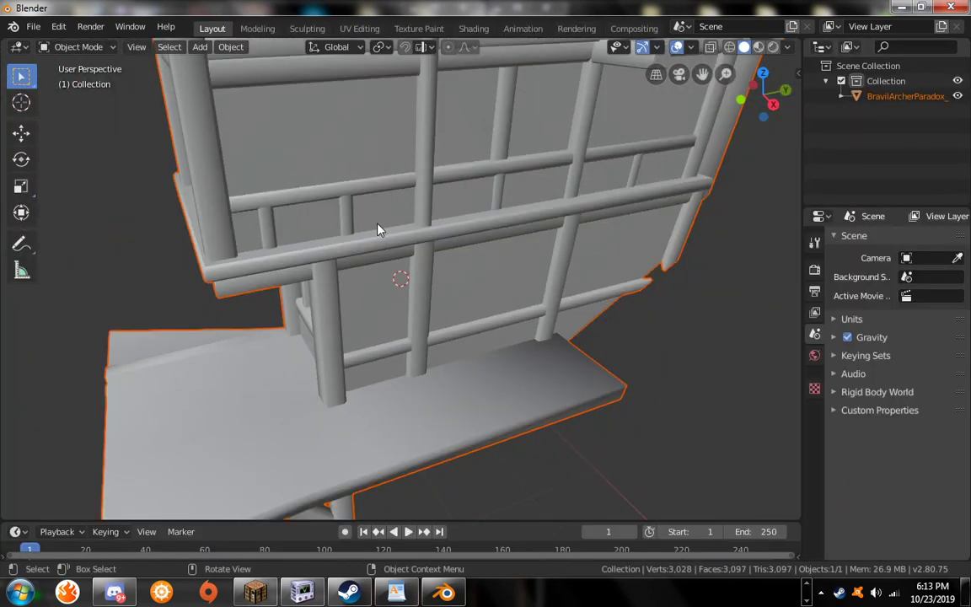
mouse_move(377, 229)
middle_down()
mouse_move(444, 215)
mouse_move(390, 255)
mouse_move(384, 211)
middle_up()
click(419, 28)
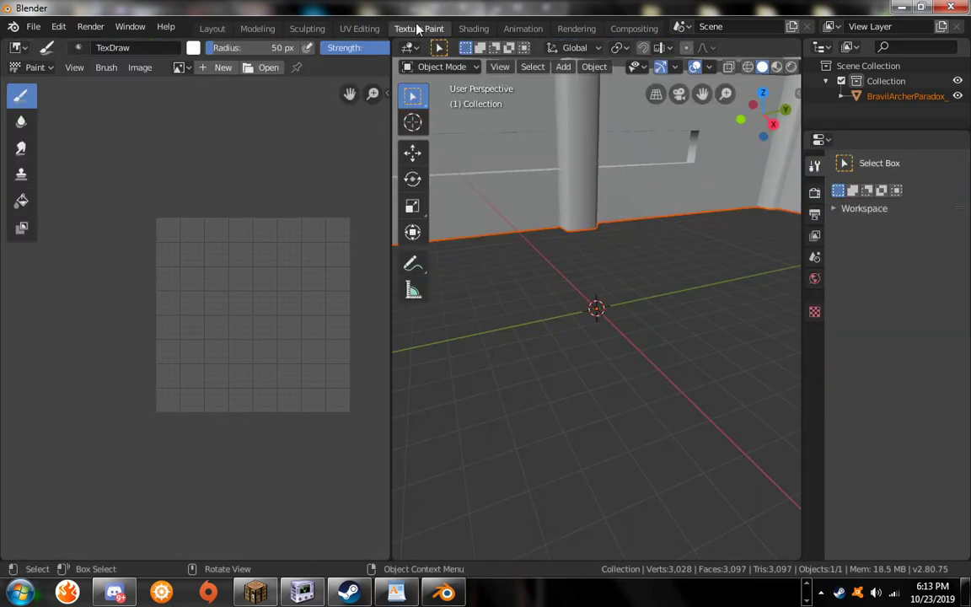
scroll(594, 189, up, 8)
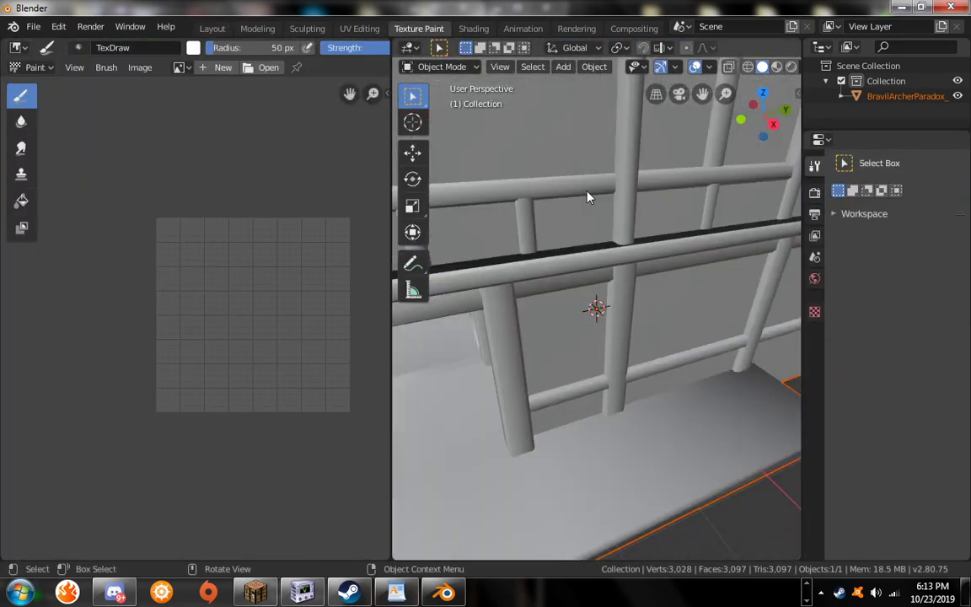
middle_drag(592, 197, 656, 318)
scroll(656, 319, up, 5)
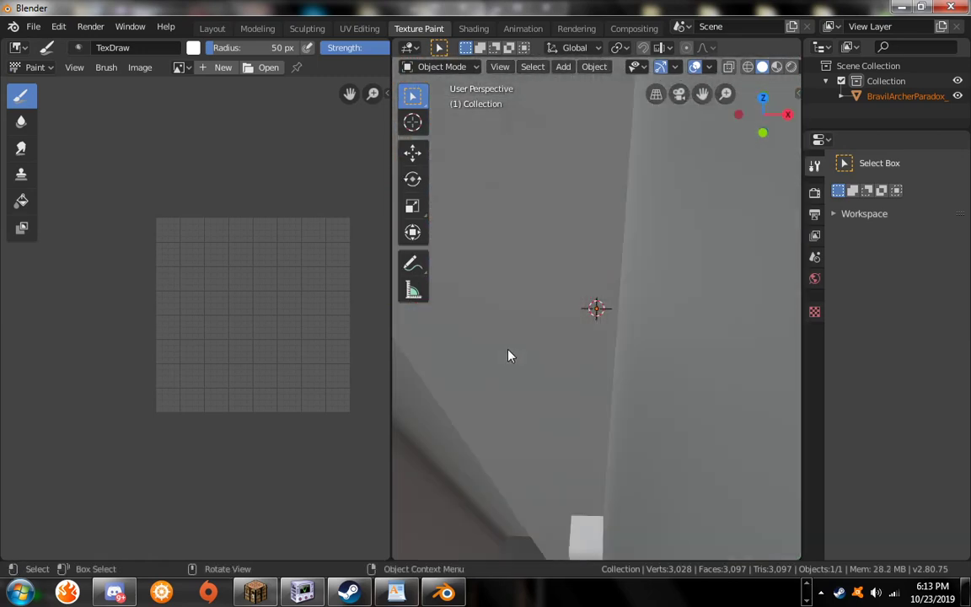
middle_drag(509, 355, 671, 303)
scroll(571, 337, down, 8)
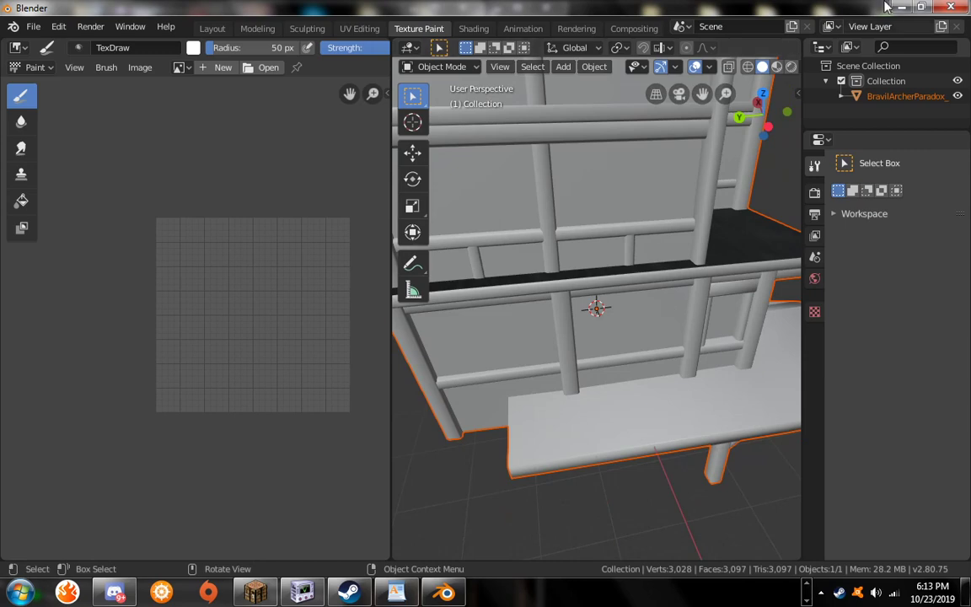
click(952, 8)
click(497, 325)
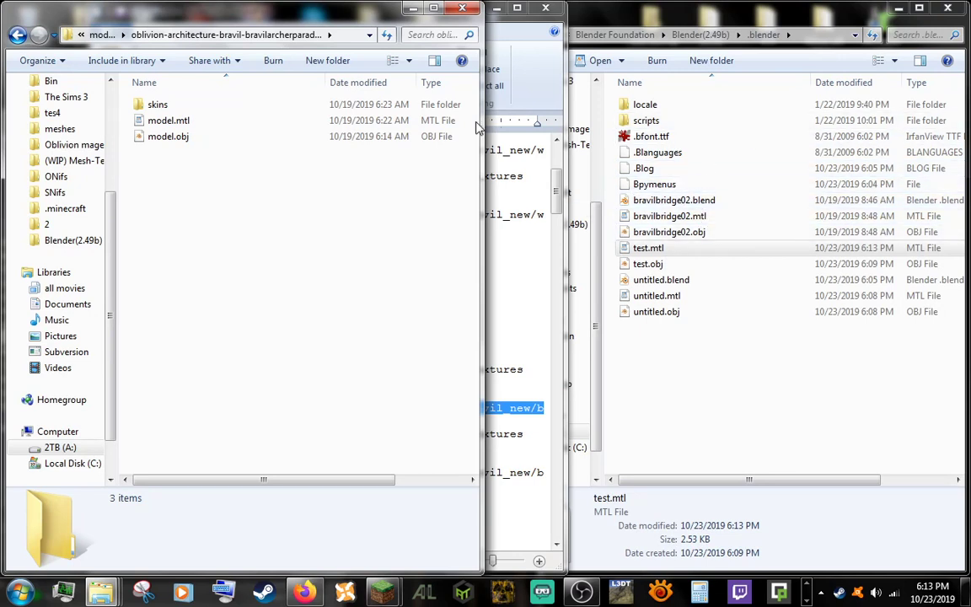
- Review the Material_#14 and Material_#15 entries of model.mtl in WordPad and close the file
click(503, 296)
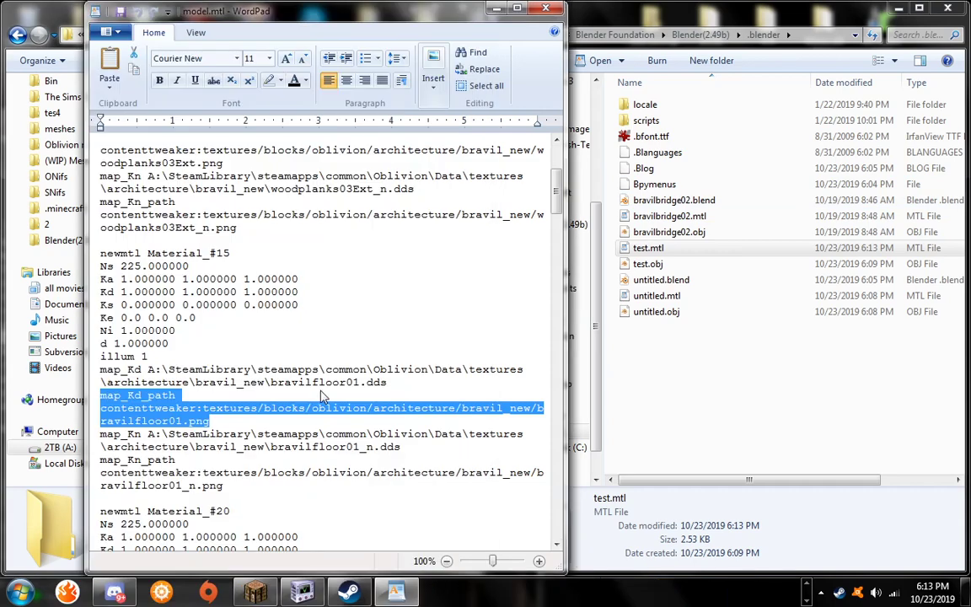
scroll(278, 353, up, 4)
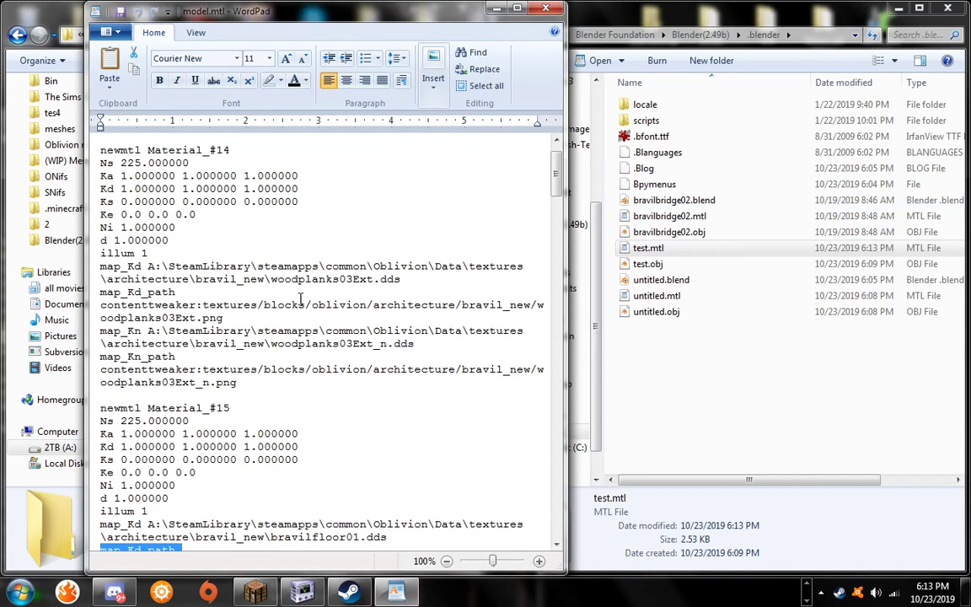
click(544, 9)
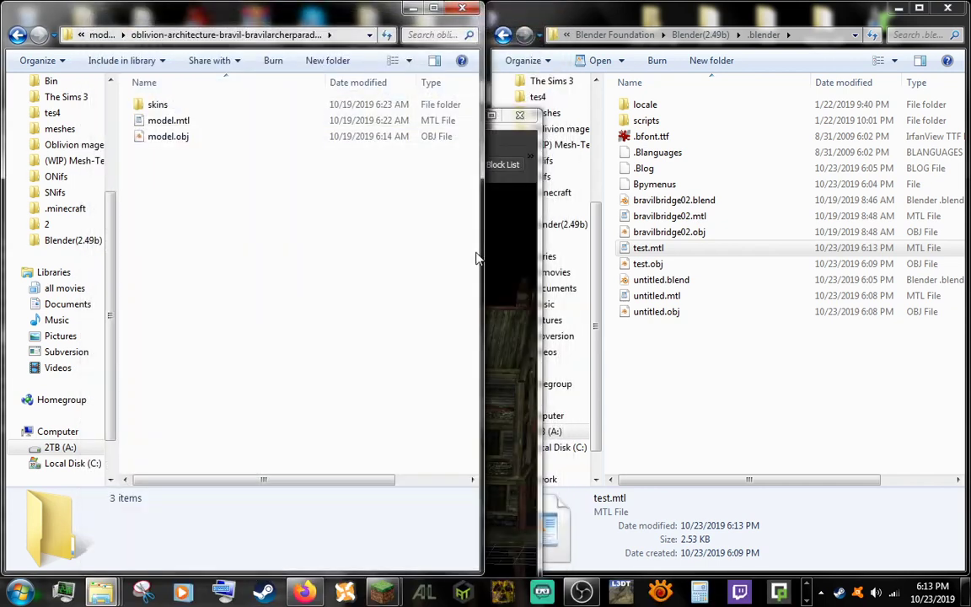
- Create a folder named oblivion-architecture-bravil-bravilarcherparadox2 in Blockbuster's models folder, reusing the copied name of the existing bravilarcherparadox folder
click(100, 34)
right_click(246, 187)
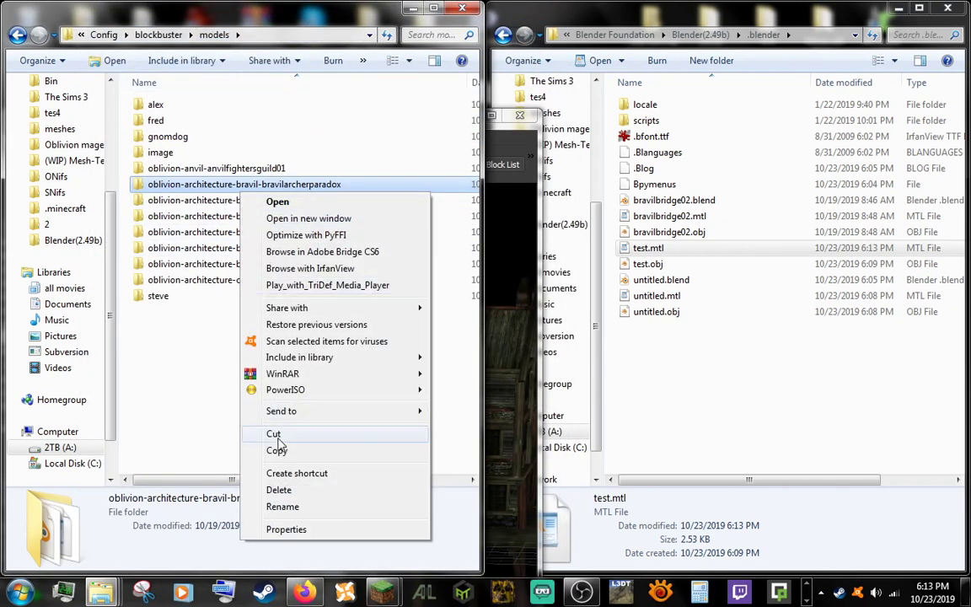
click(280, 506)
key(ctrl+c)
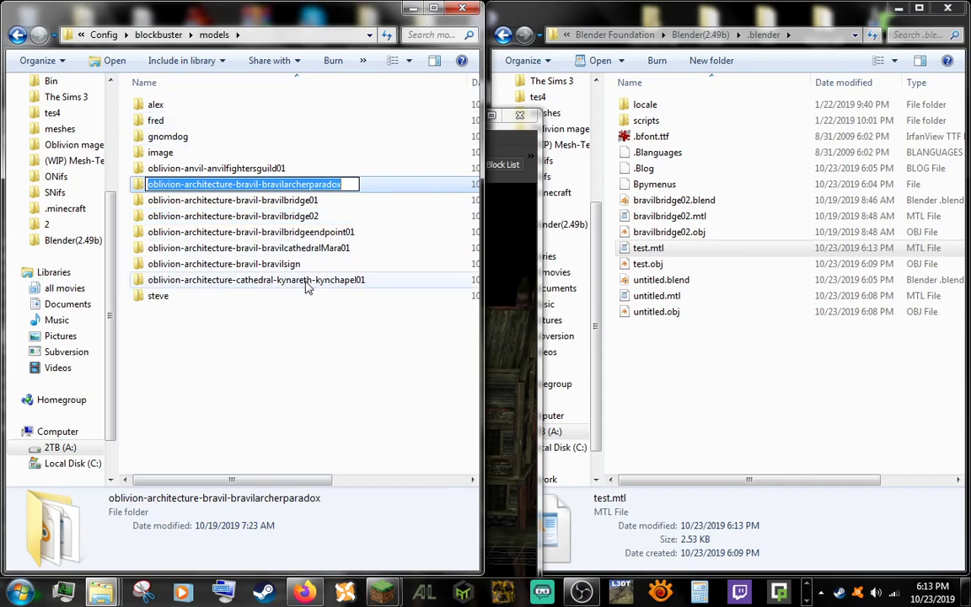
right_click(222, 367)
mouse_move(390, 337)
click(434, 331)
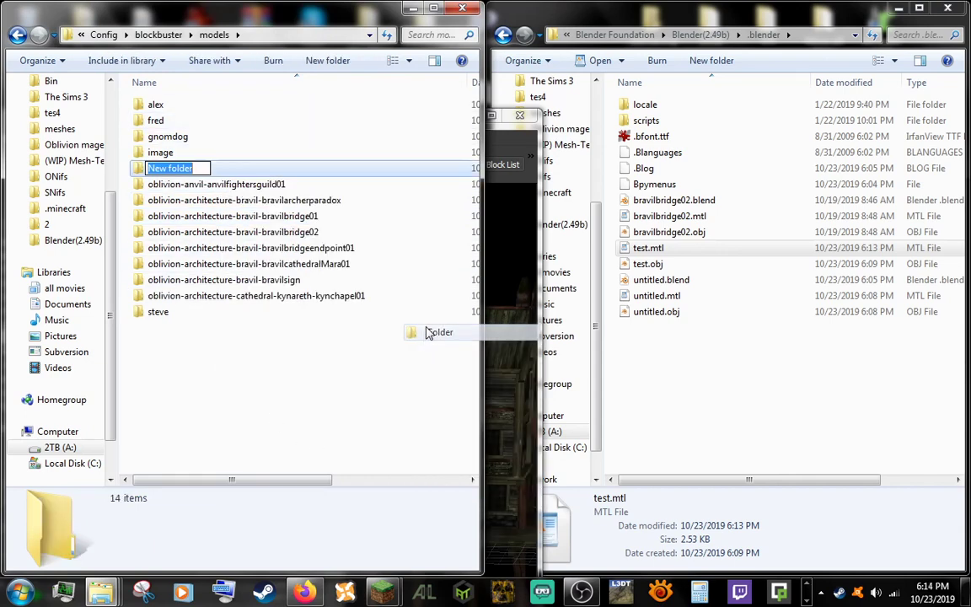
key(ctrl+v)
text(2)
key(Return)
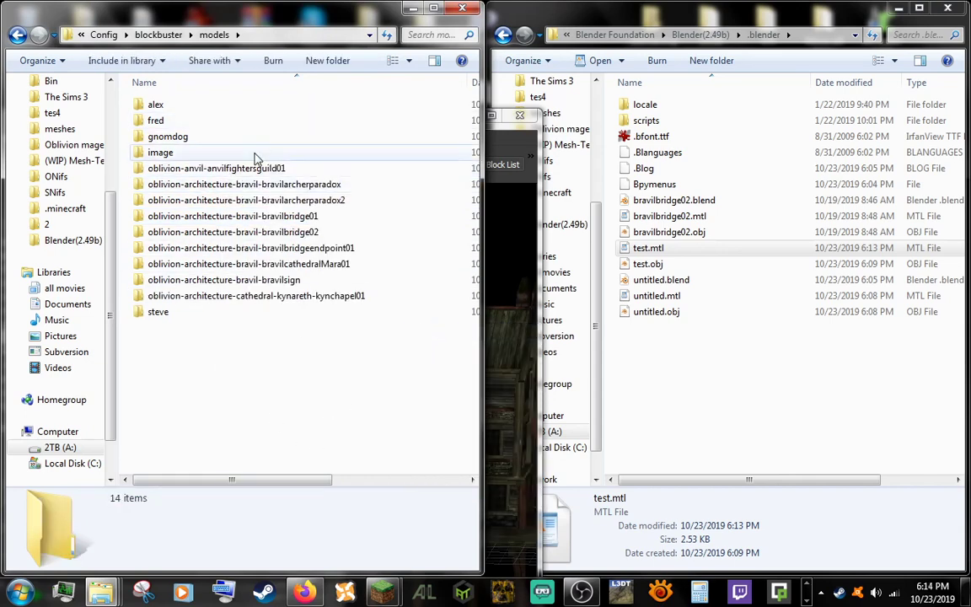
- Copy test.mtl and test.obj from the .blender folder into the new bravilarcherparadox2 folder
double_click(234, 189)
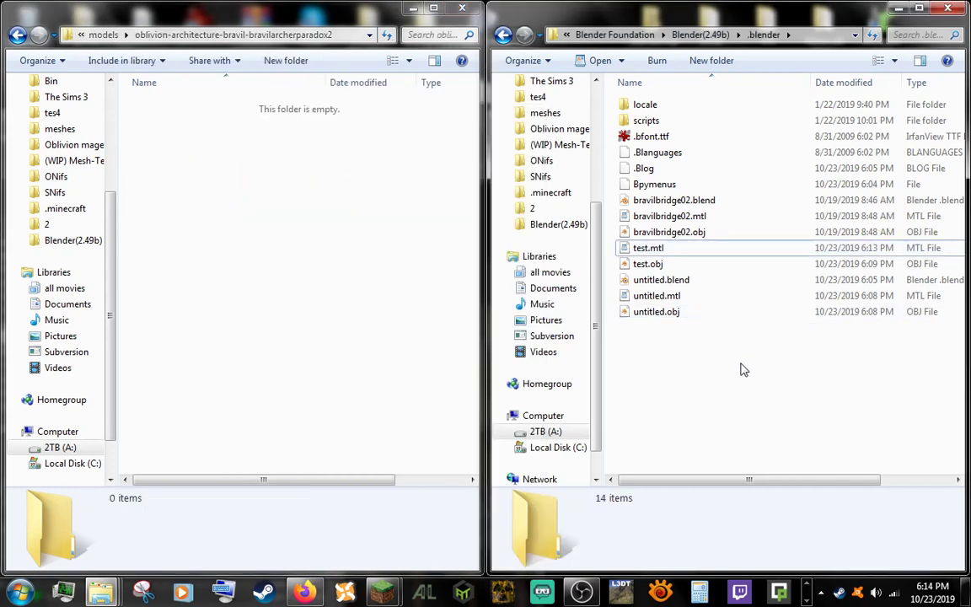
click(649, 264)
ctrl+click(662, 249)
right_click(666, 253)
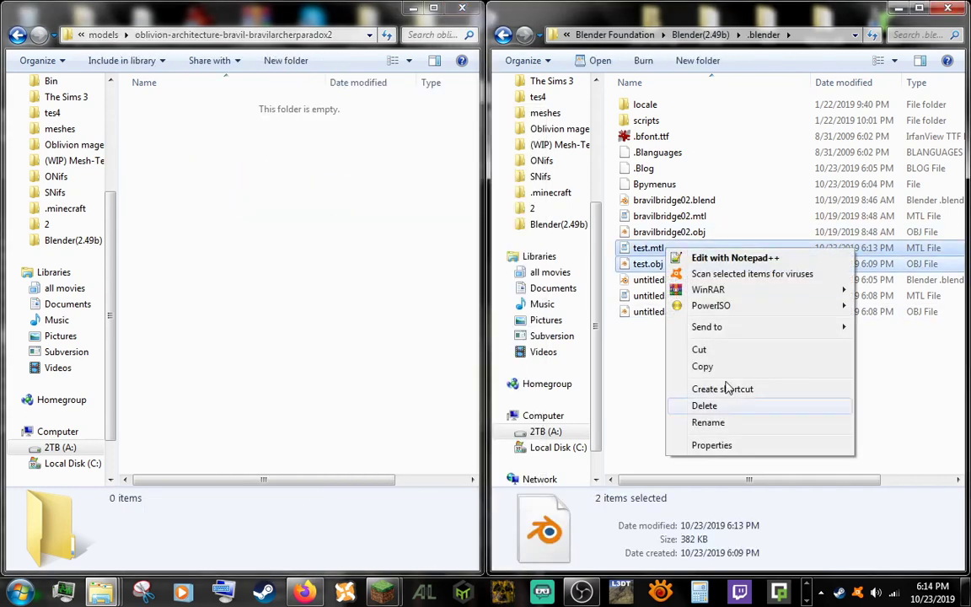
click(711, 367)
right_click(201, 276)
click(277, 382)
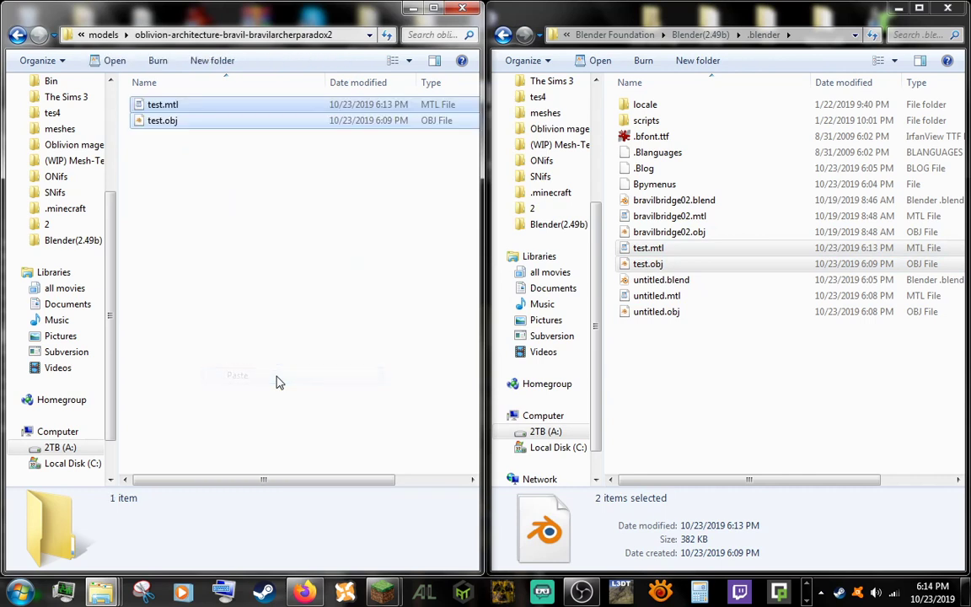
- Rename the copied files to model.mtl and model.obj, and reopen the bravilarcherparadox2 folder from its parent
right_click(181, 112)
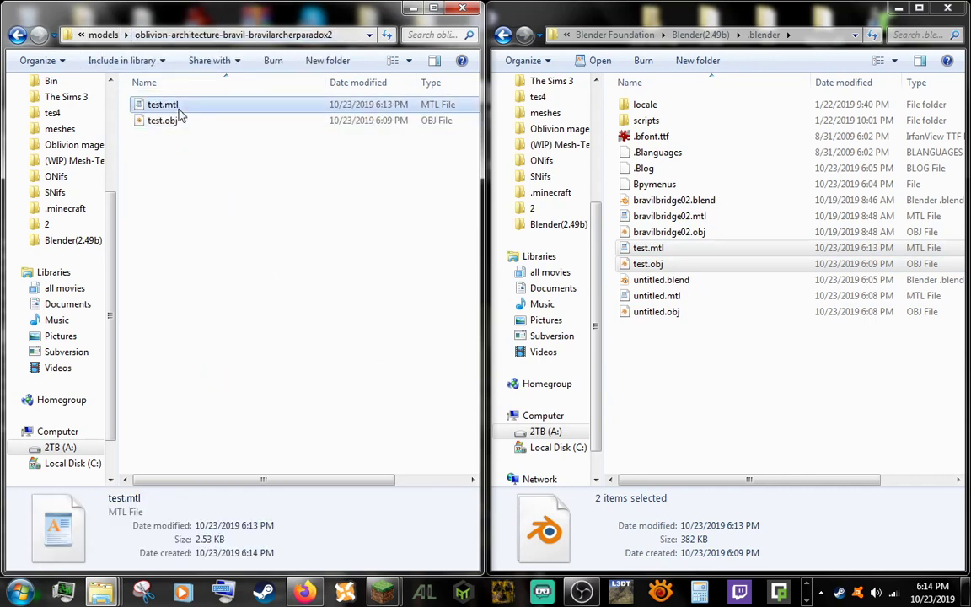
click(220, 334)
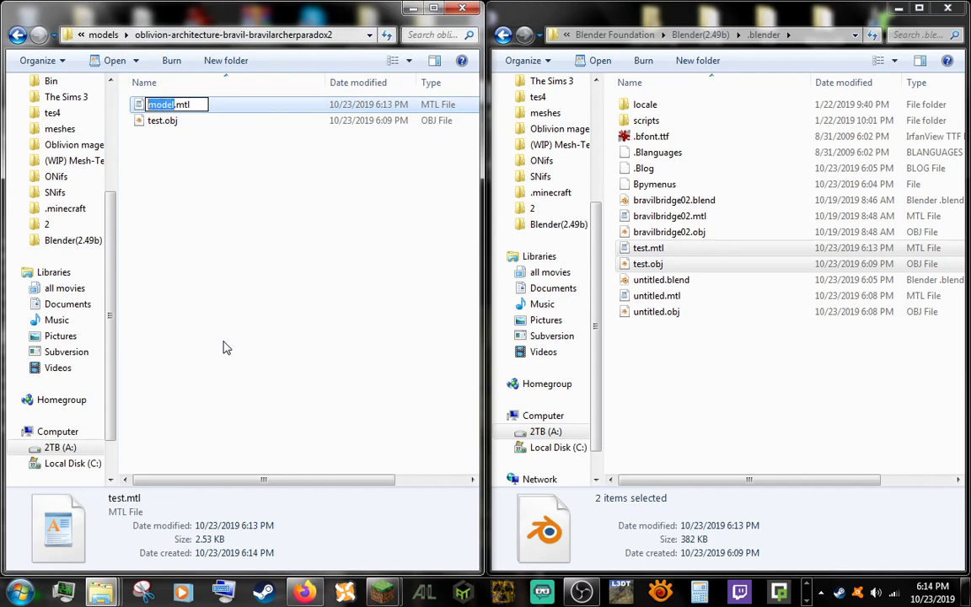
click(187, 217)
right_click(179, 127)
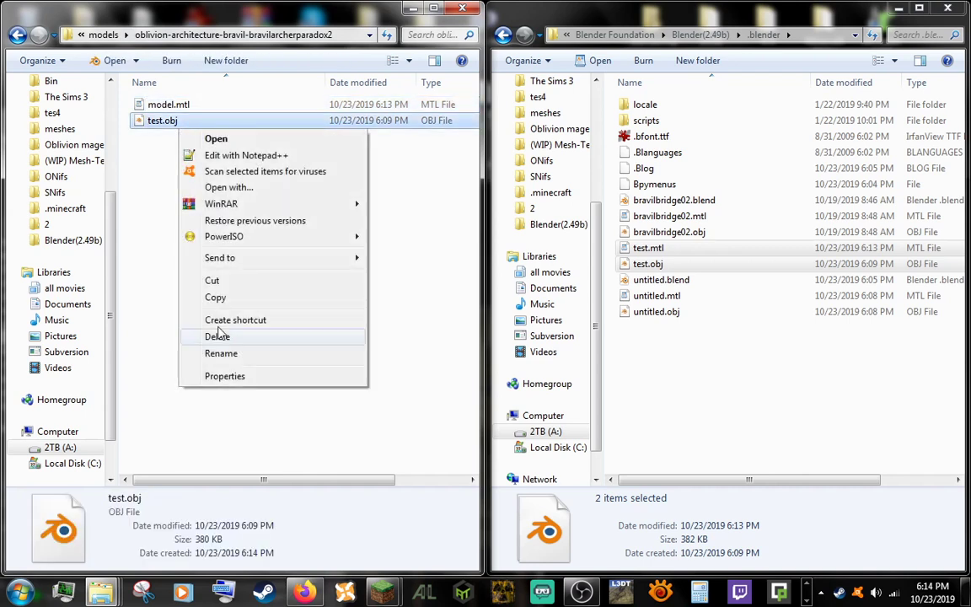
click(221, 353)
text(model)
click(249, 260)
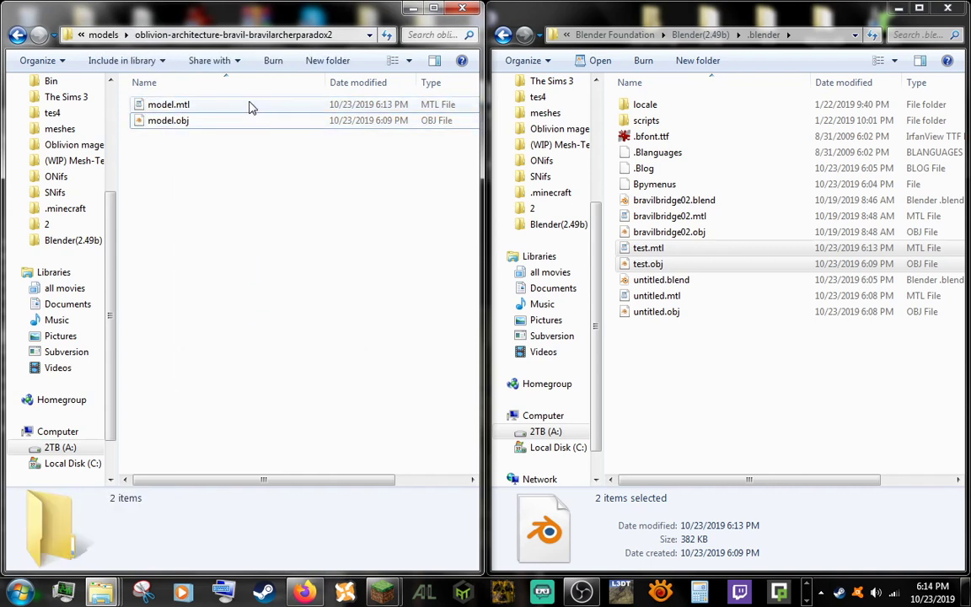
key(BackSpace)
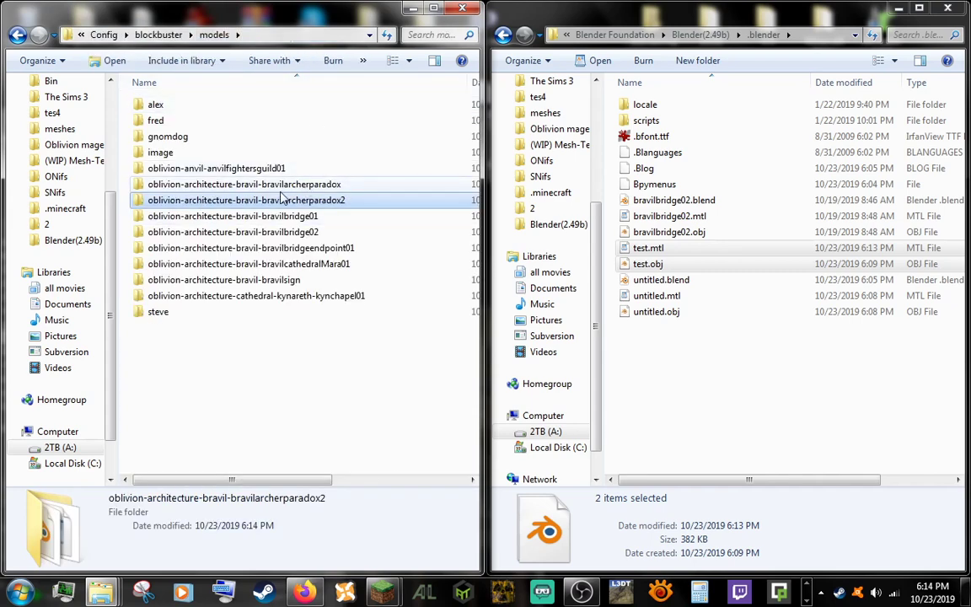
double_click(283, 199)
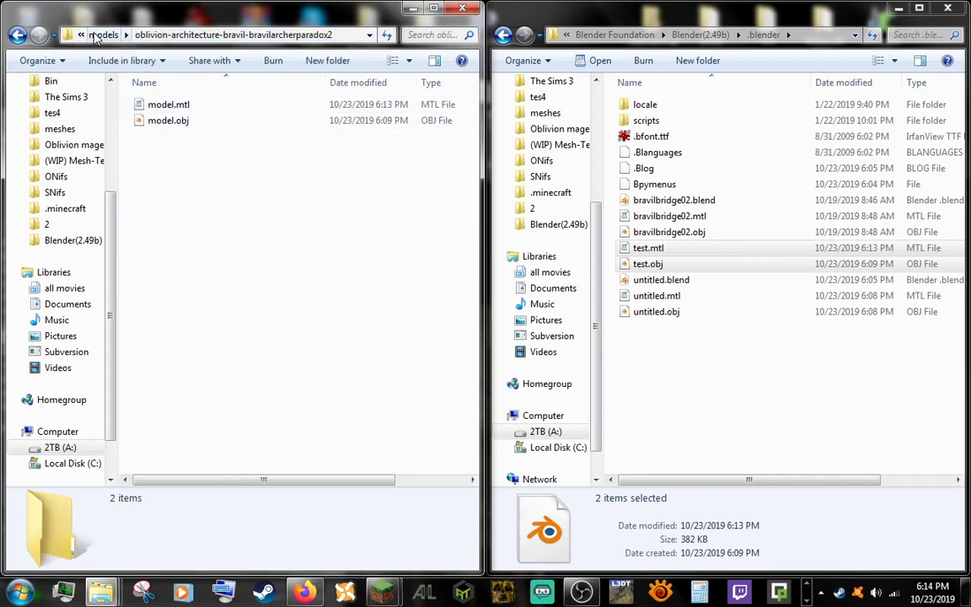
- Switch to Minecraft, move toward the houses and open the creative inventory
click(807, 602)
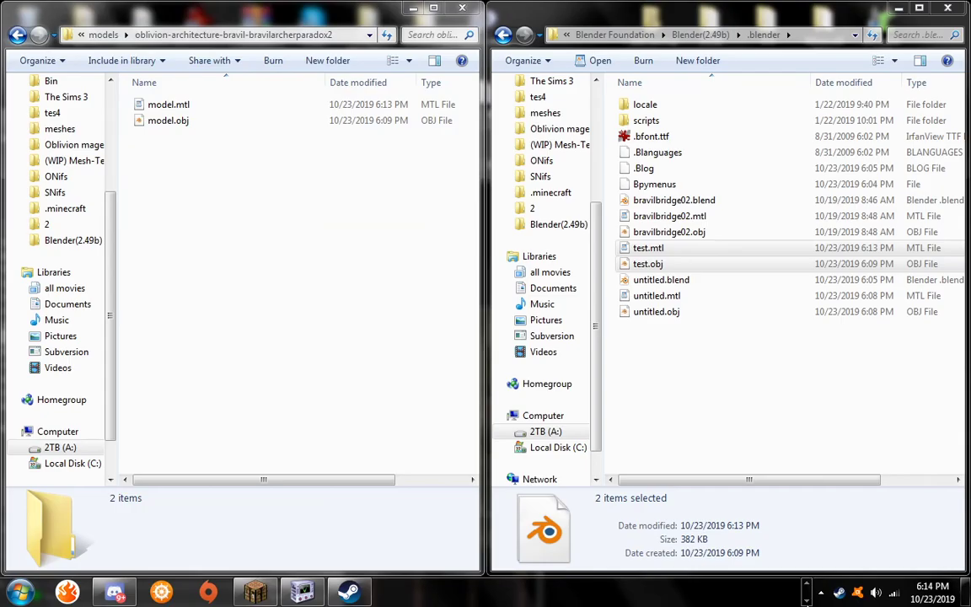
click(255, 593)
key(e)
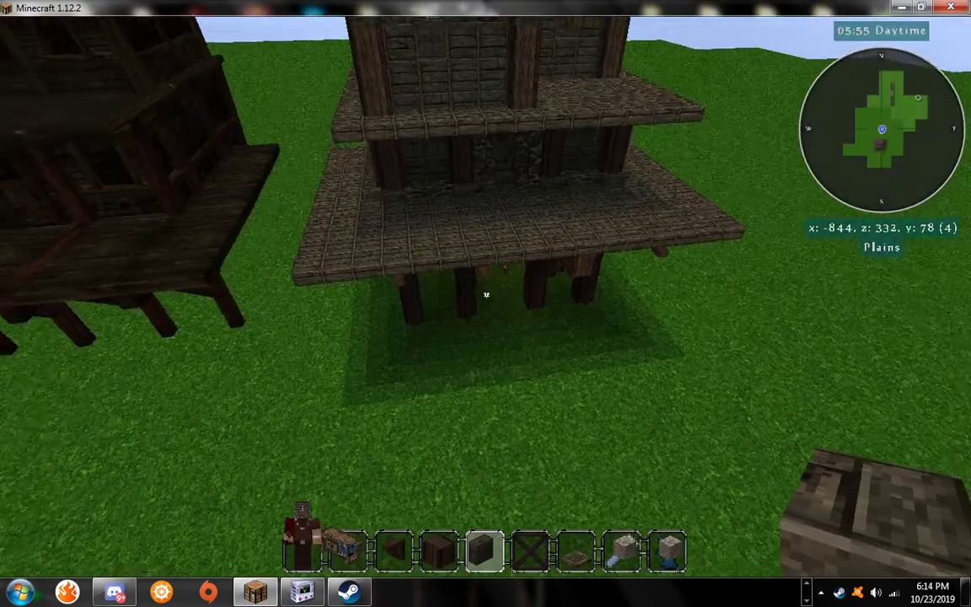
key(w)
key(e)
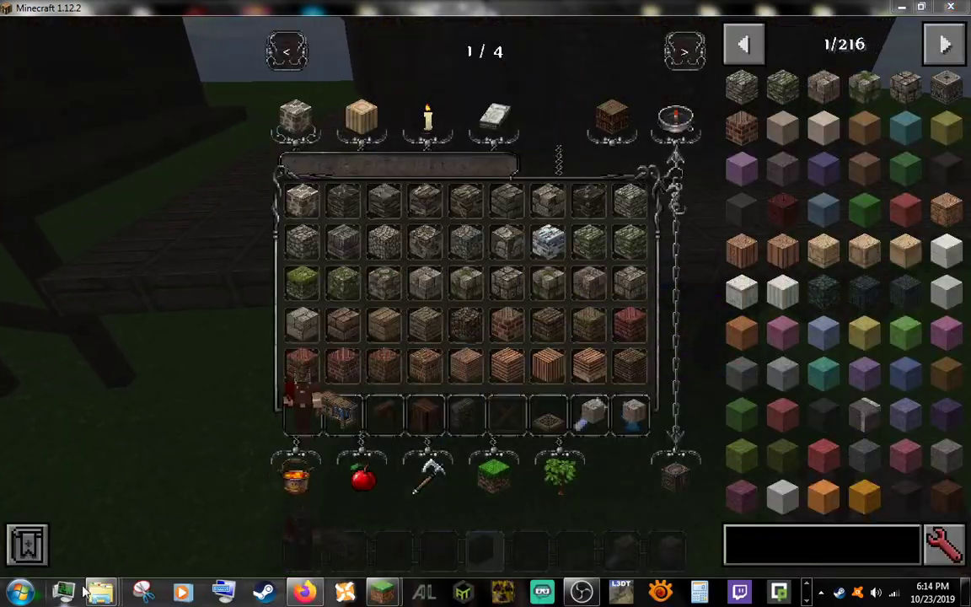
- Switch to the open bravilarcherparadox2 folder window, copy that folder's name from the parent models folder, and return to the Minecraft world
mouse_move(101, 593)
mouse_move(143, 512)
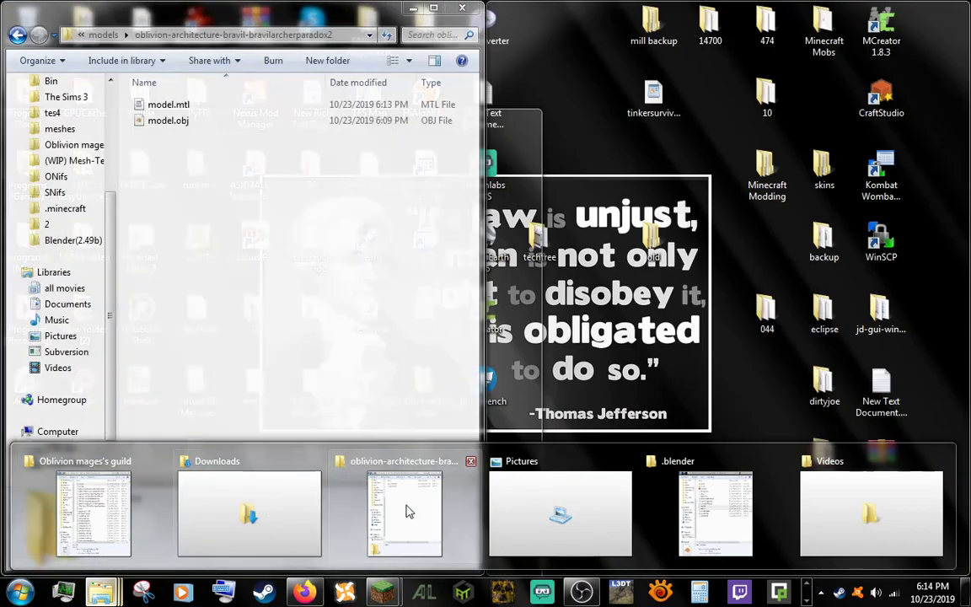
click(405, 512)
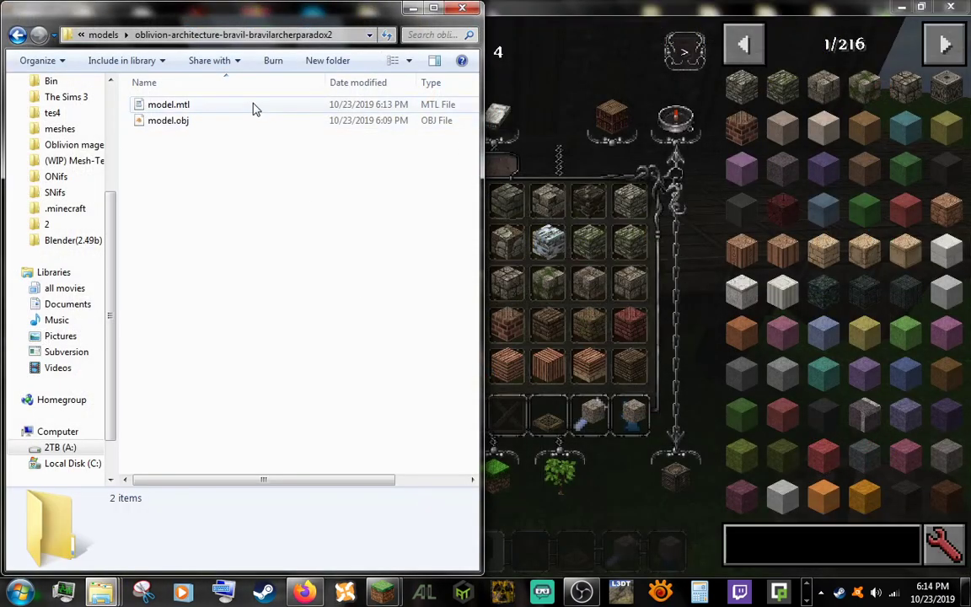
click(323, 37)
click(240, 205)
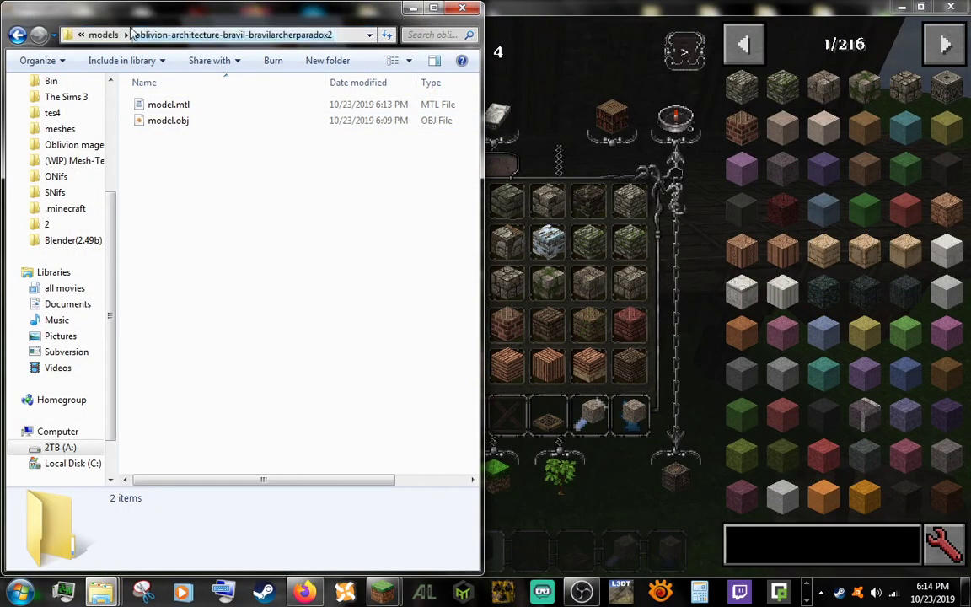
click(105, 36)
right_click(253, 202)
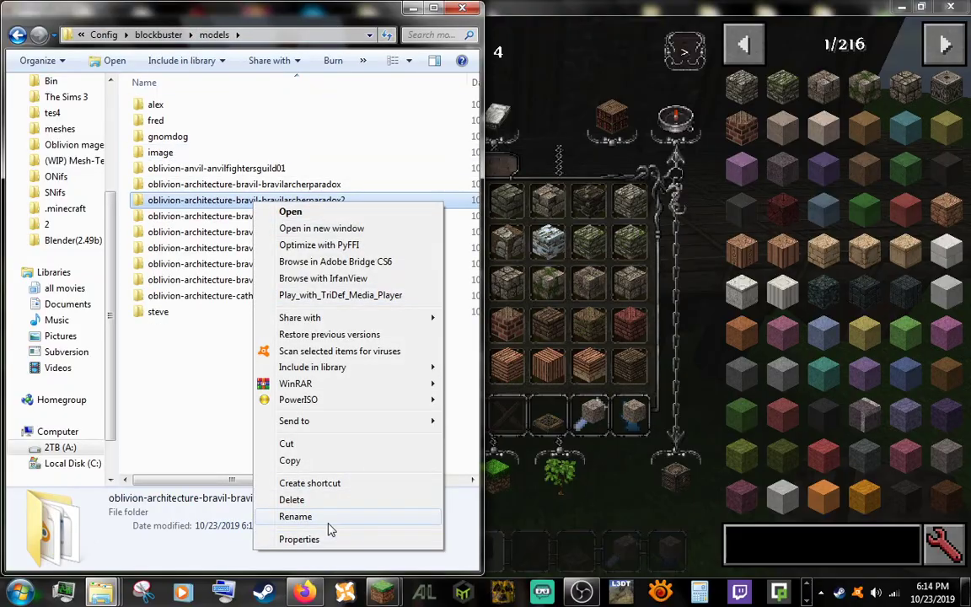
click(297, 516)
click(631, 533)
key(Escape)
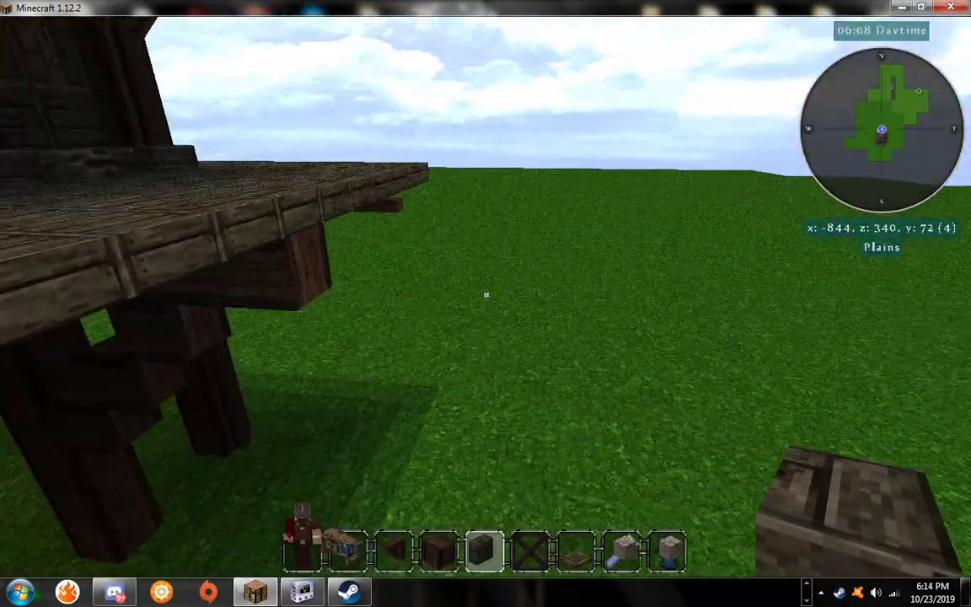
- Fly to the open grass away from the houses and place a Model block there
key(w)
key(1)
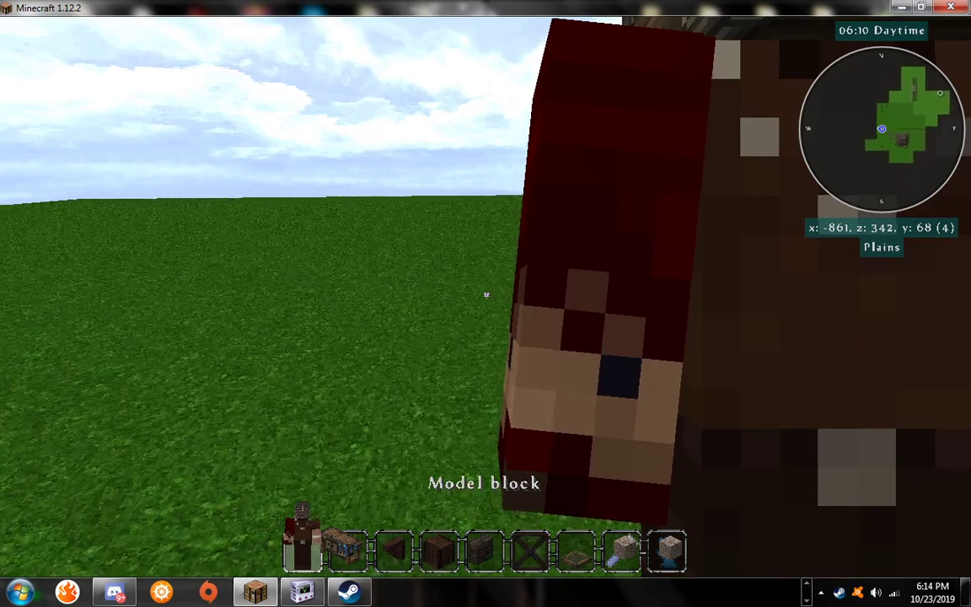
key(shift)
right_click(486, 295)
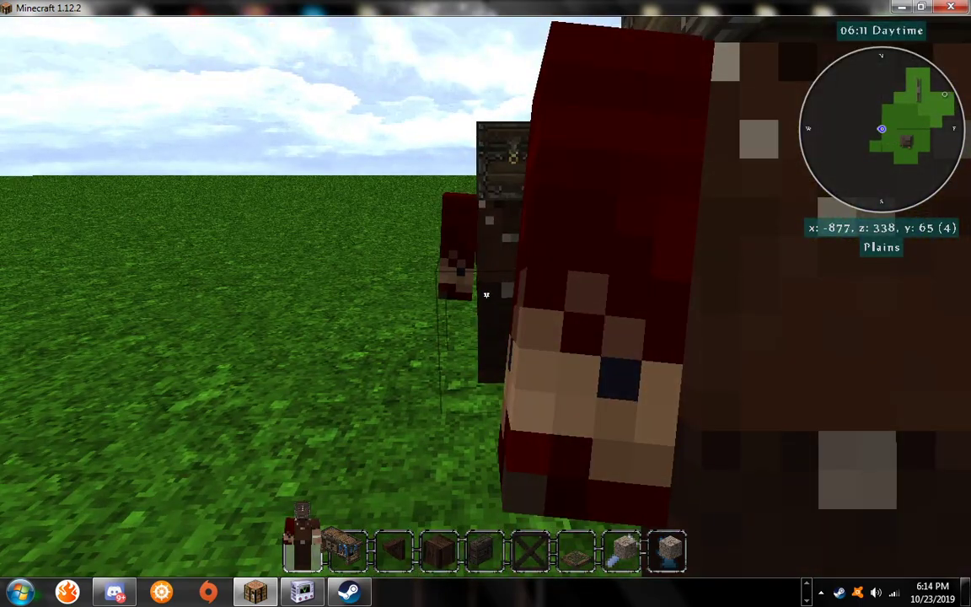
- Search the block's morphs for oblivion-architecture-bravil-bra and assign the oblivion-architecture-bravil-bravilbridge01 model
right_click(486, 295)
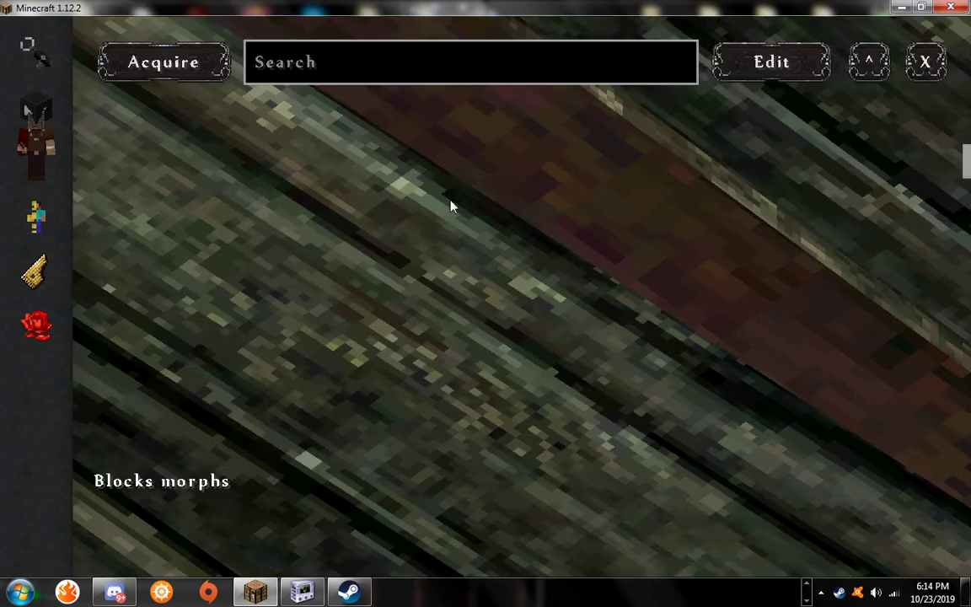
click(425, 60)
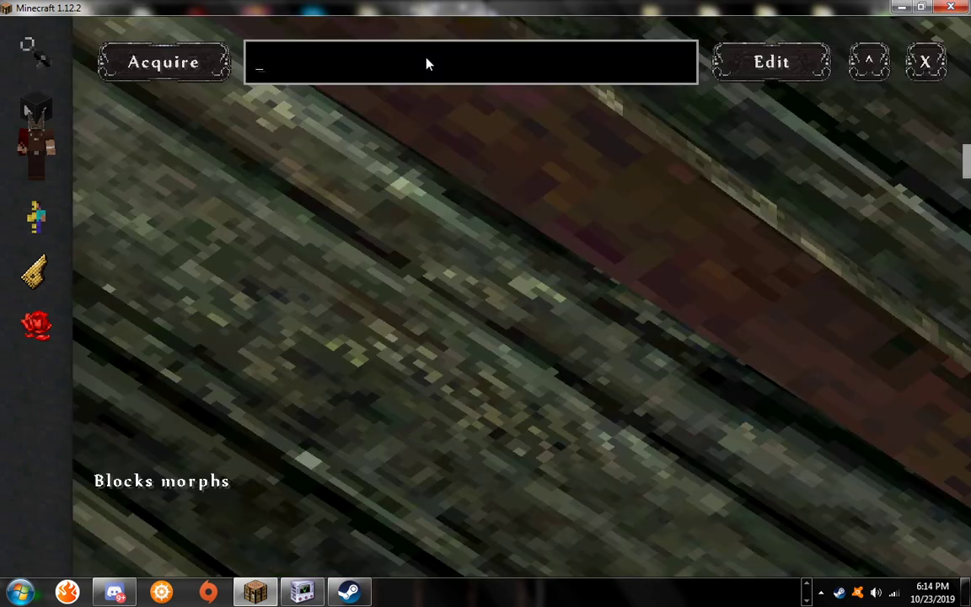
key(ctrl+v)
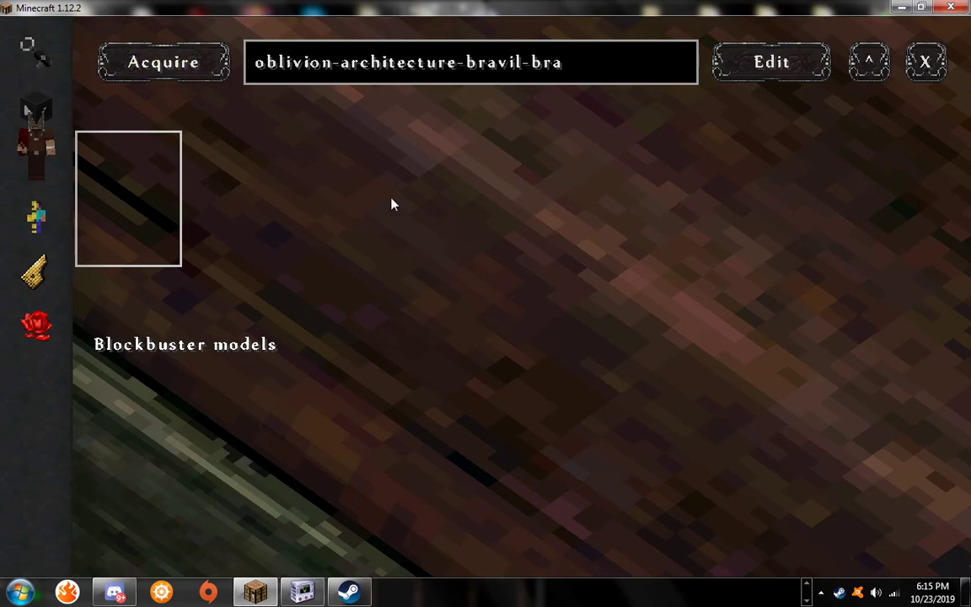
key(Escape)
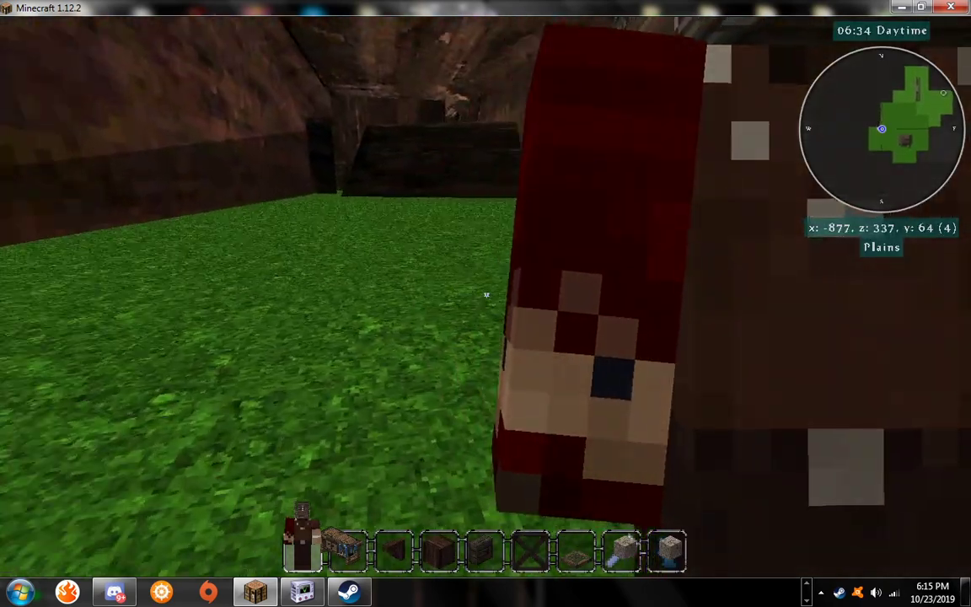
- Enable uniform scaling on the placed model block and set its scale to 0.016
key(w)
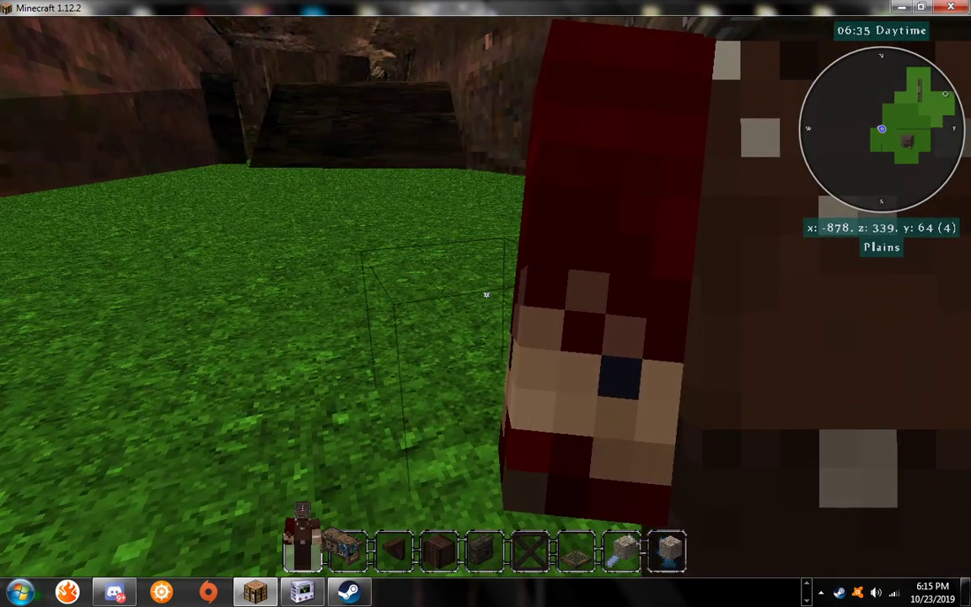
right_click(487, 294)
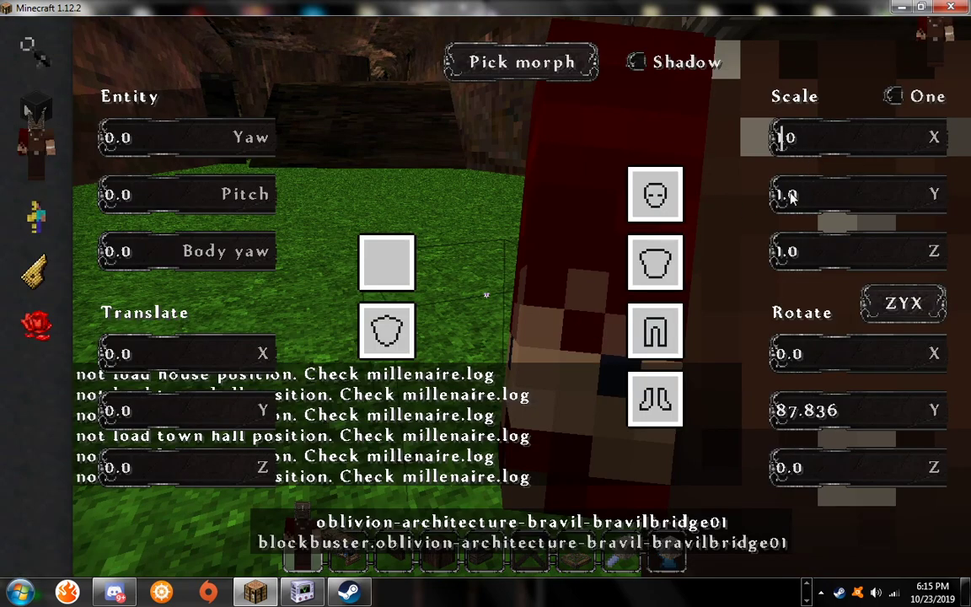
click(892, 96)
key(BackSpace)
text(0)
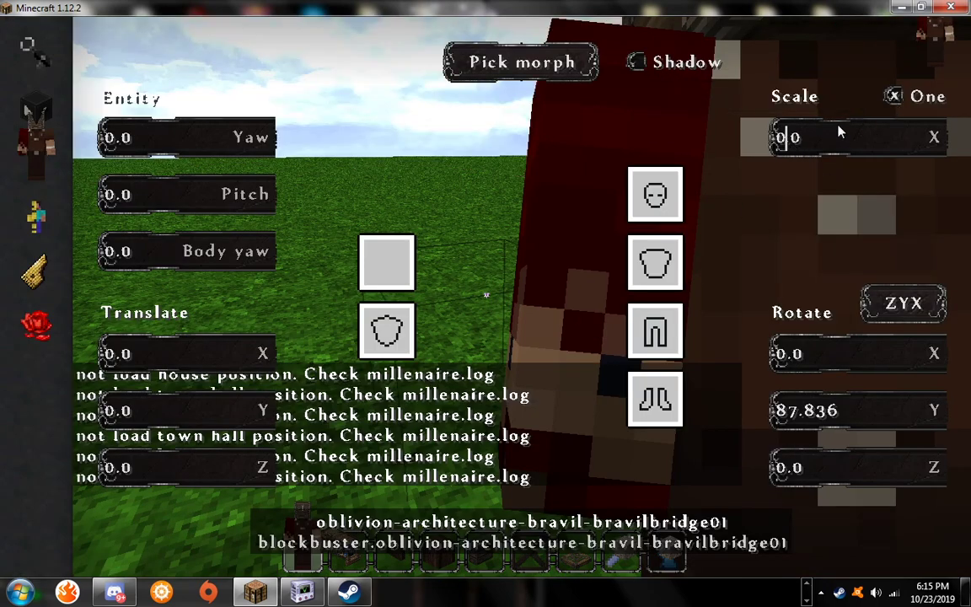
key(Right)
key(Right)
text(001)
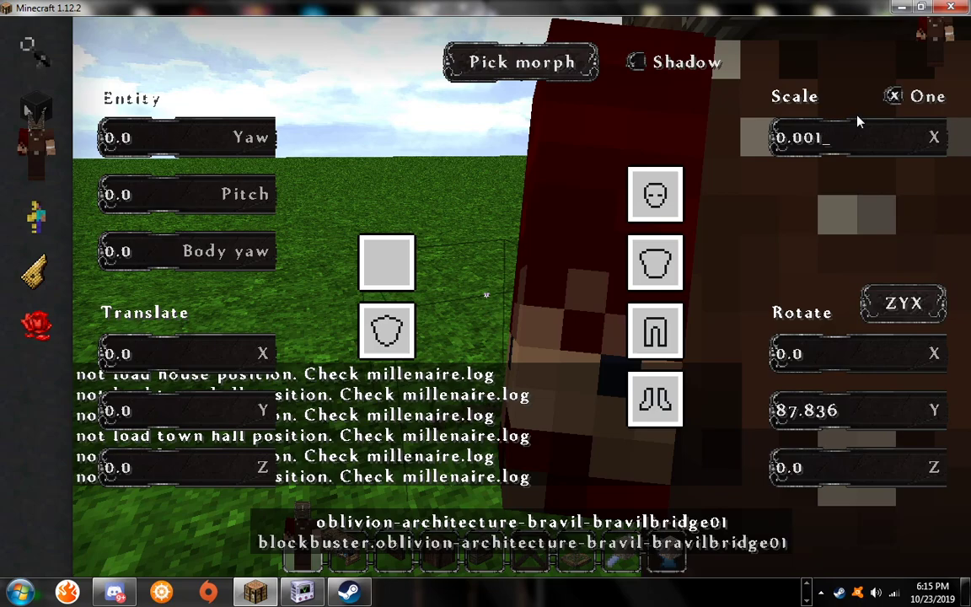
key(BackSpace)
key(BackSpace)
text(16)
key(Escape)
key(s)
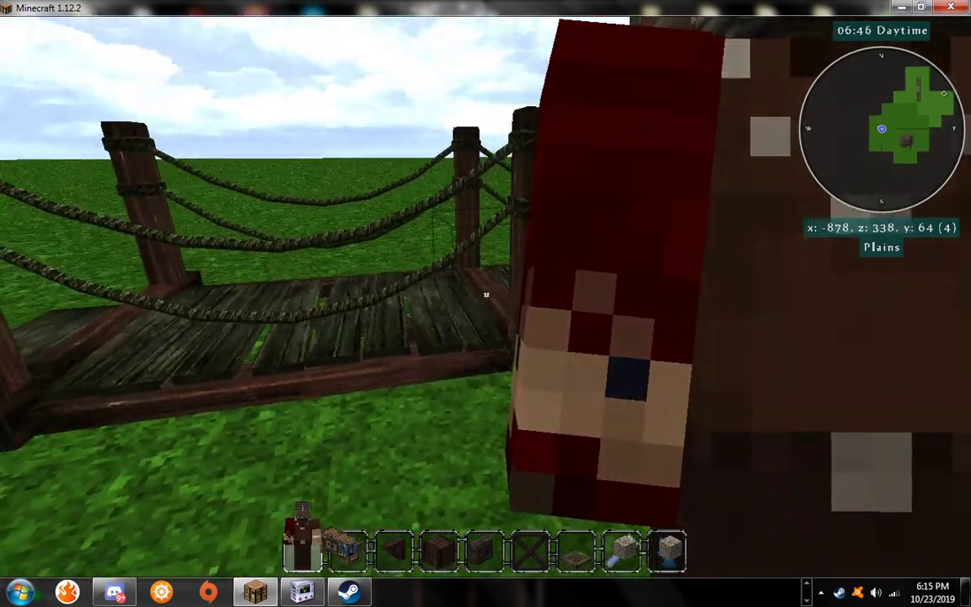
- Reopen the model block's morph picker and search again for oblivion-architecture-bravil-bra
key(w)
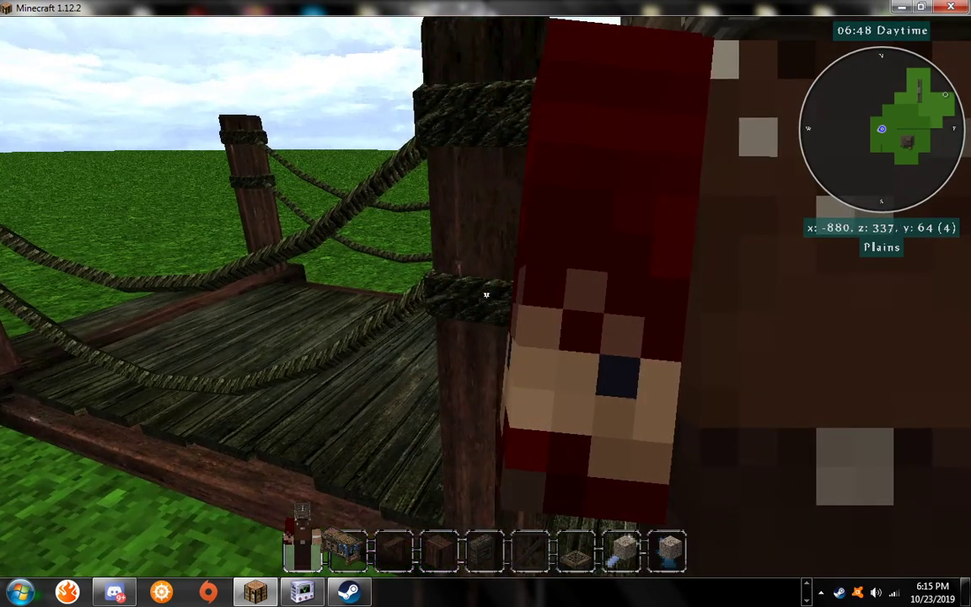
right_click(486, 294)
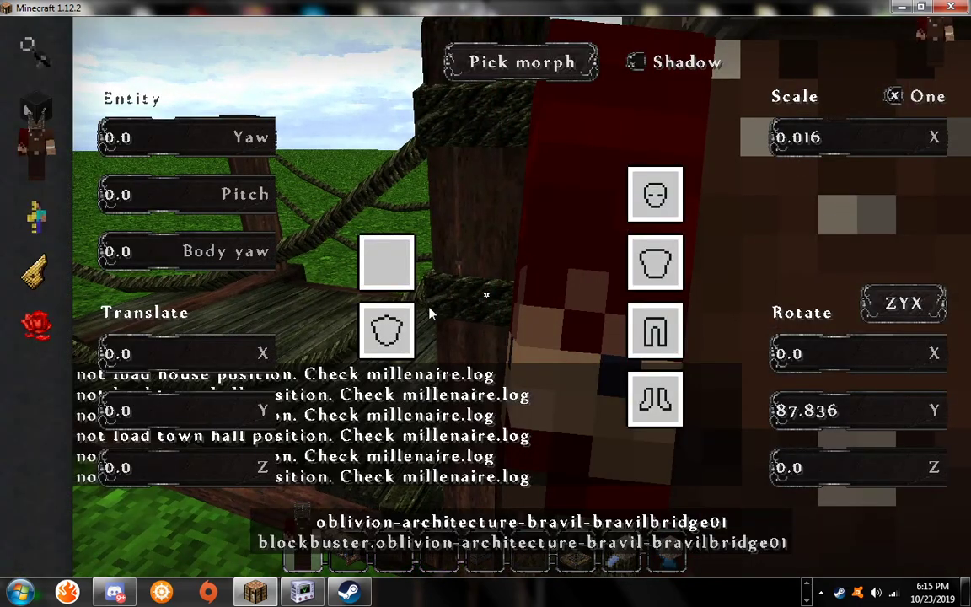
click(522, 72)
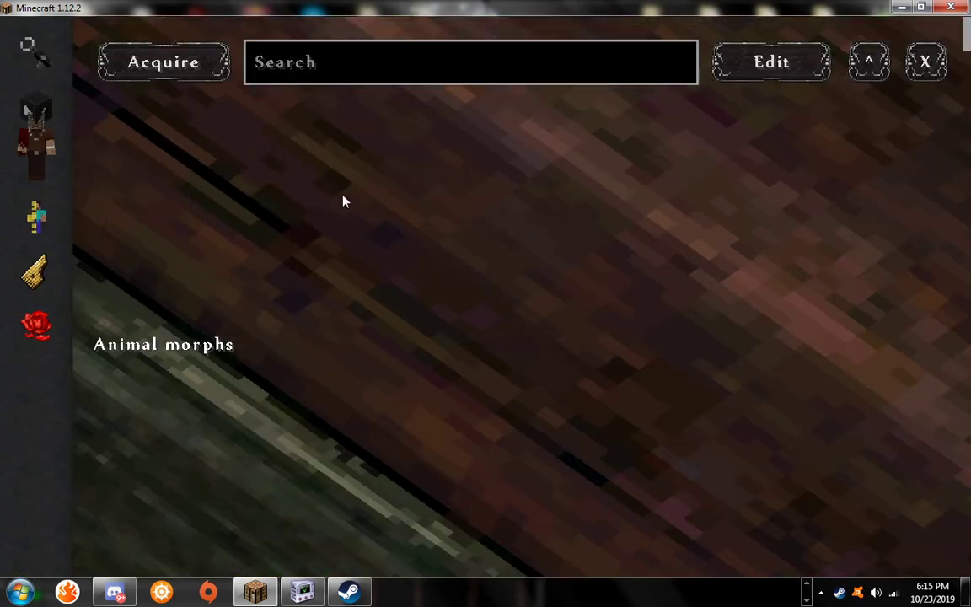
click(342, 77)
text(oblivion-architecture-bravil-bra)
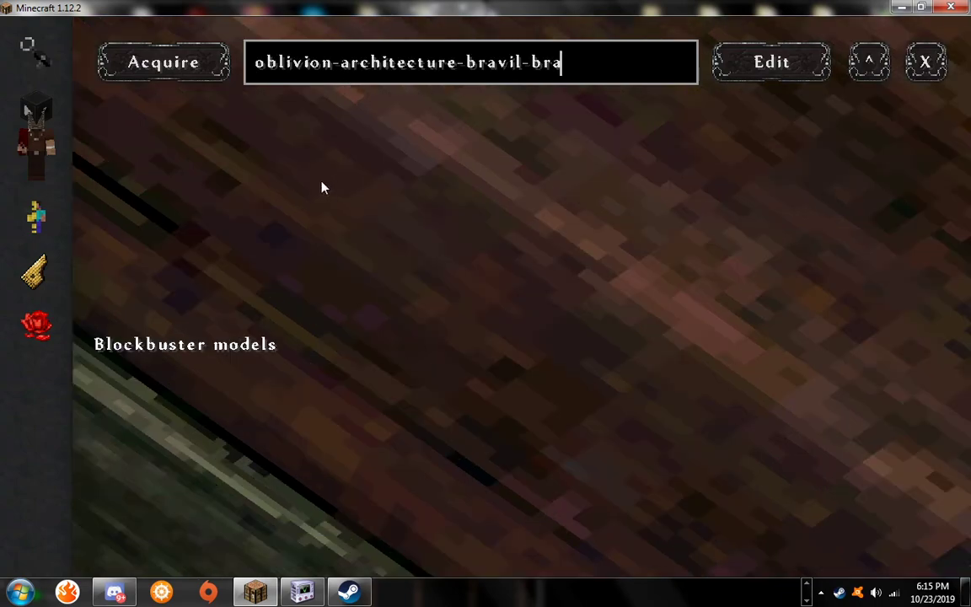
key(Escape)
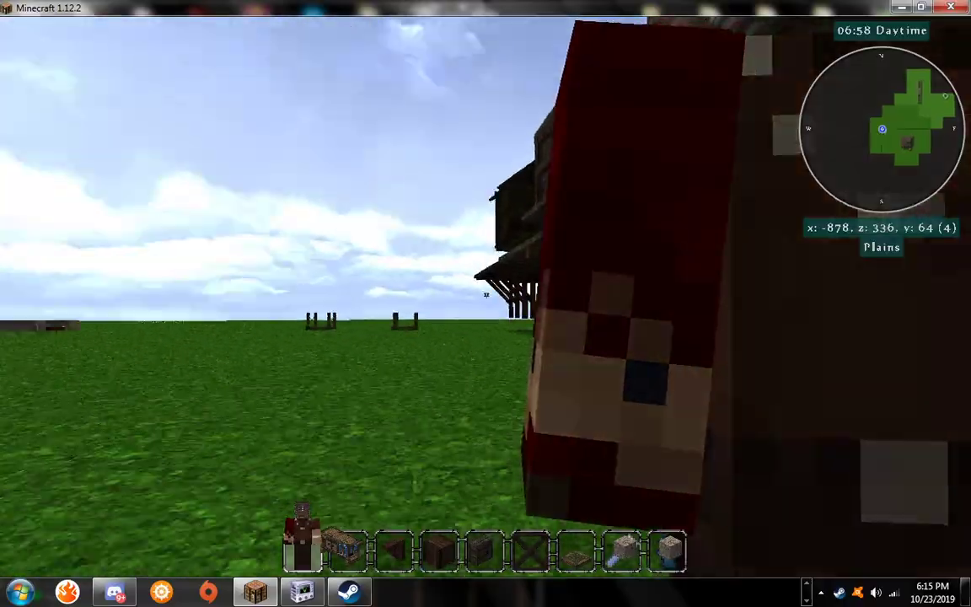
- Return to the model block and assign the oblivion-architecture-bravil-bravilarcherparadox2 model, searching the morphs for oblivion-architecture-bravil-
key(s)
key(w)
scroll(485, 295, up, 4)
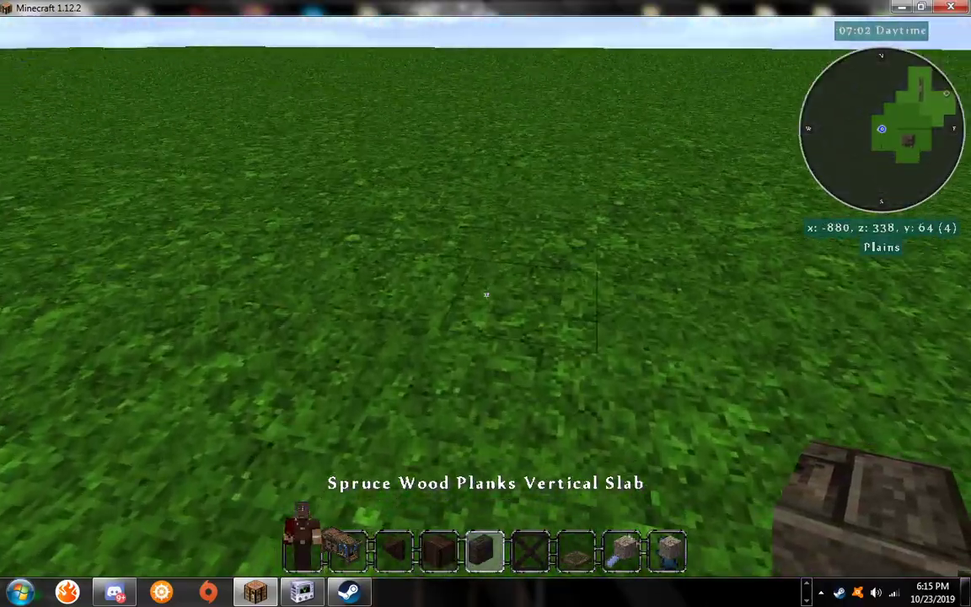
key(w)
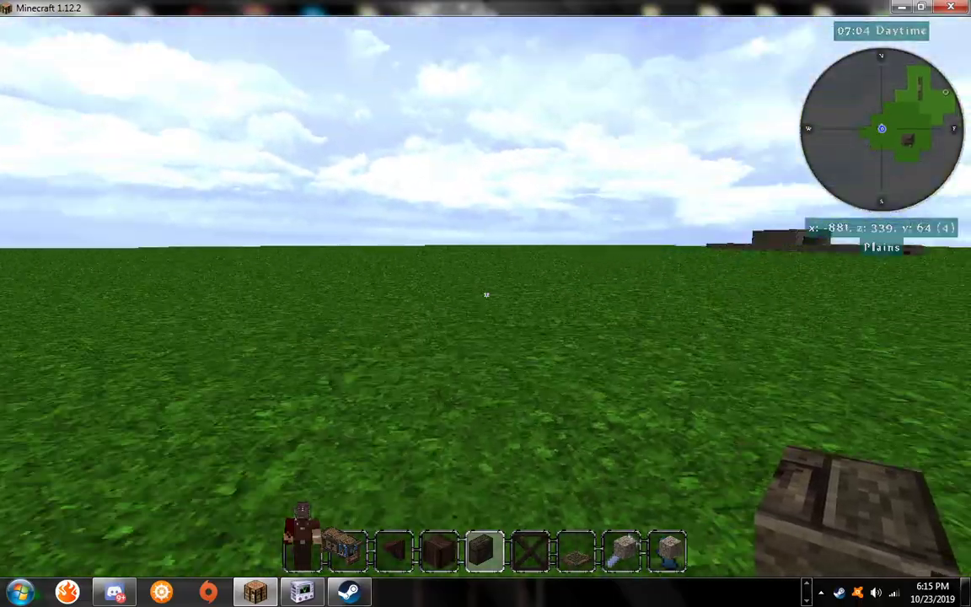
key(w)
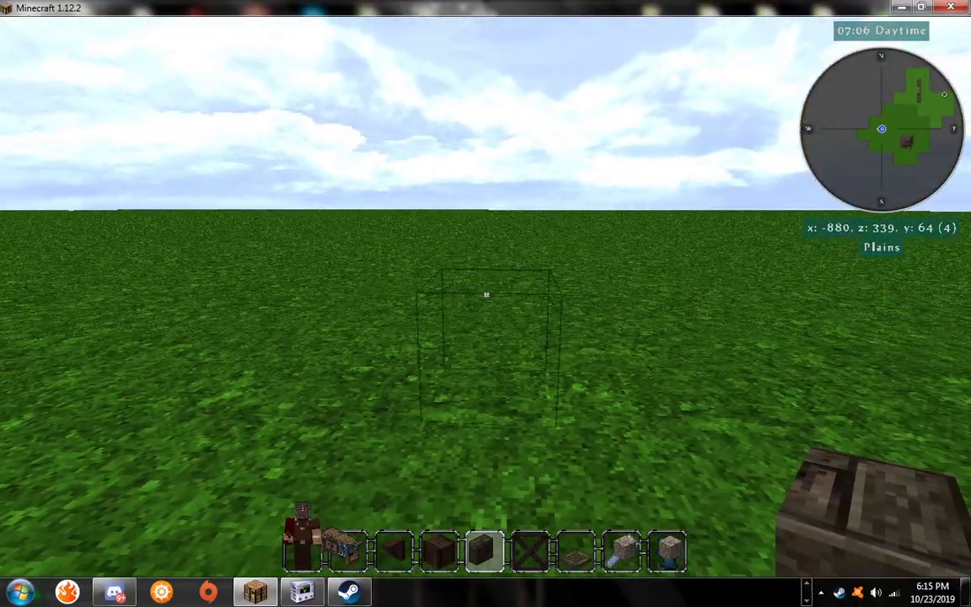
right_click(486, 294)
click(522, 69)
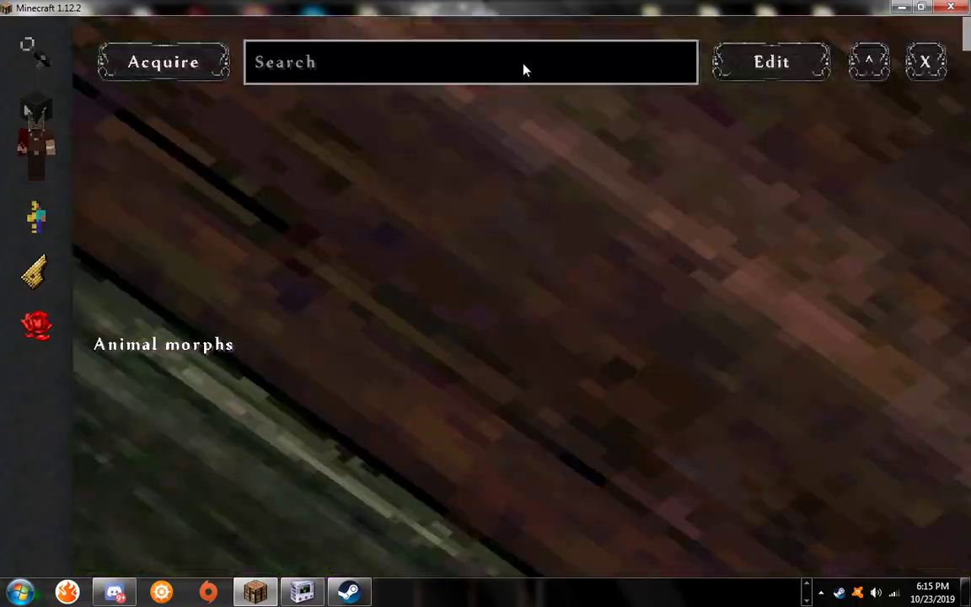
text(oblivion-architecture-bravil-bra)
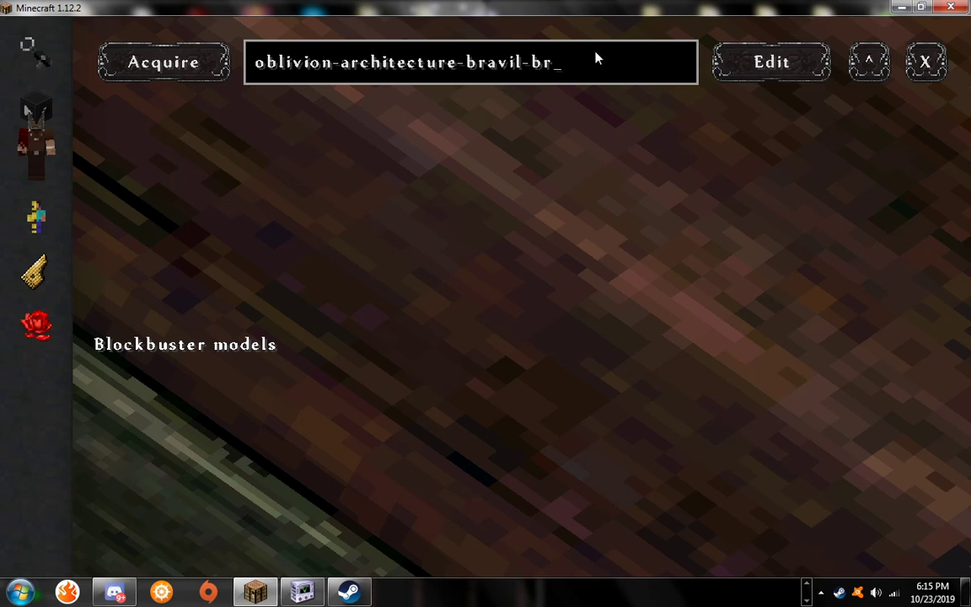
key(BackSpace)
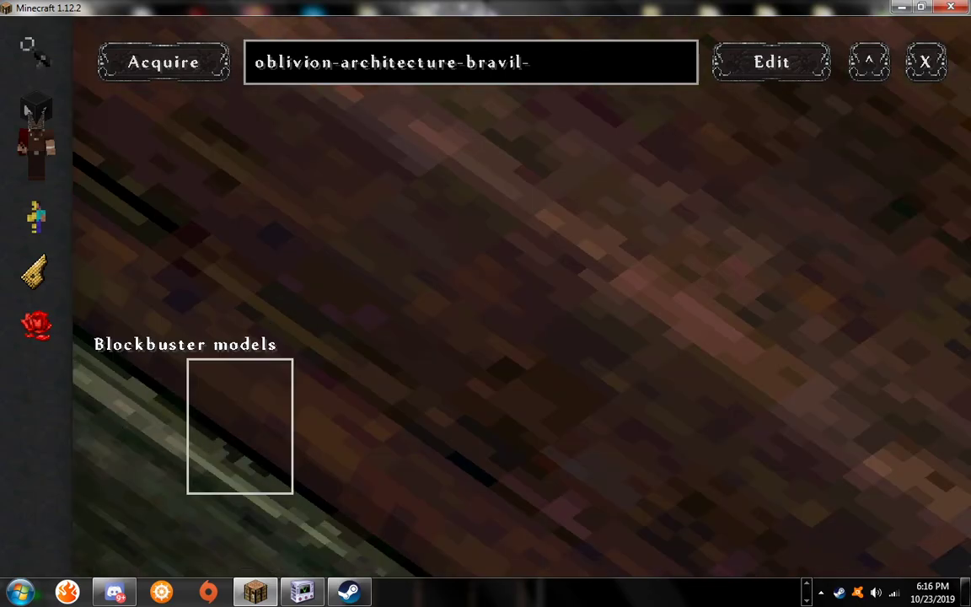
key(Escape)
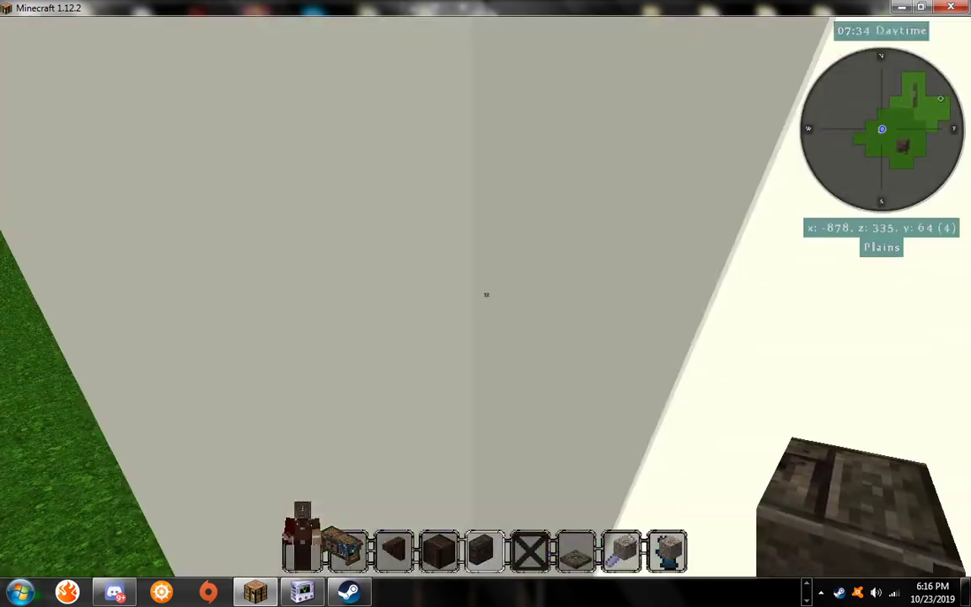
- Examine the placed house model's textures and geometry from outside and inside, and reopen the model block's settings
key(space)
key(w)
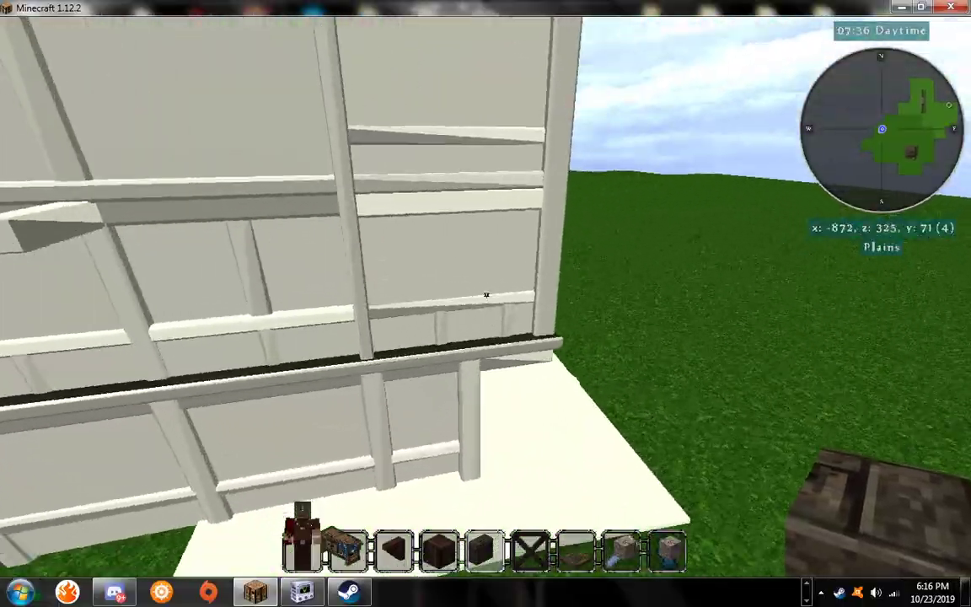
key(d)
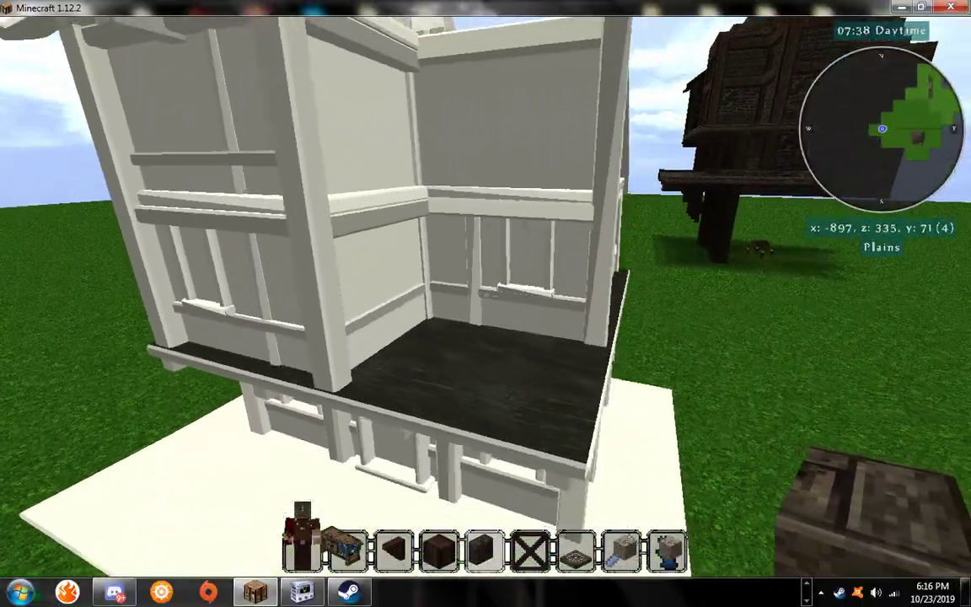
key(d)
key(a)
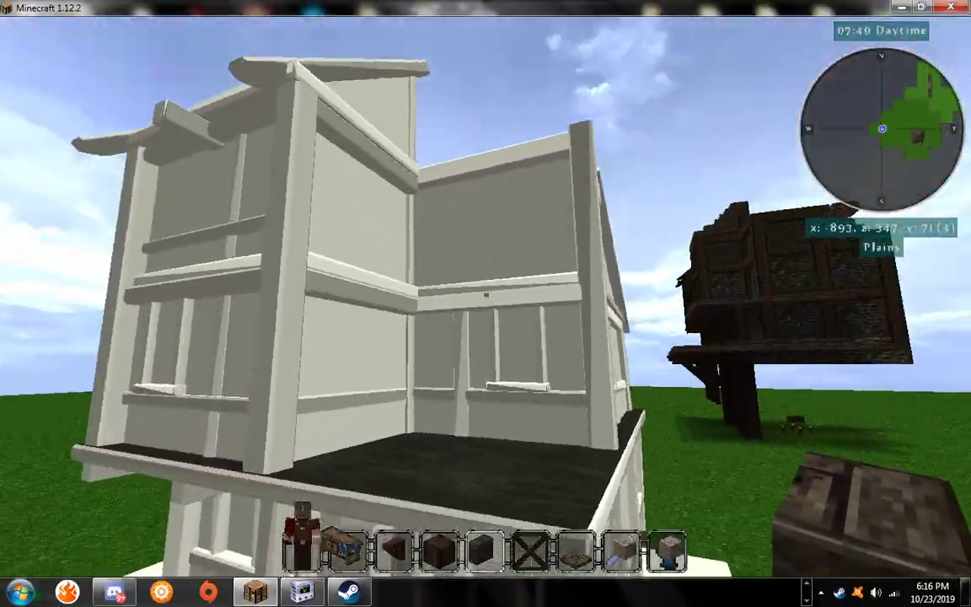
key(a)
key(space)
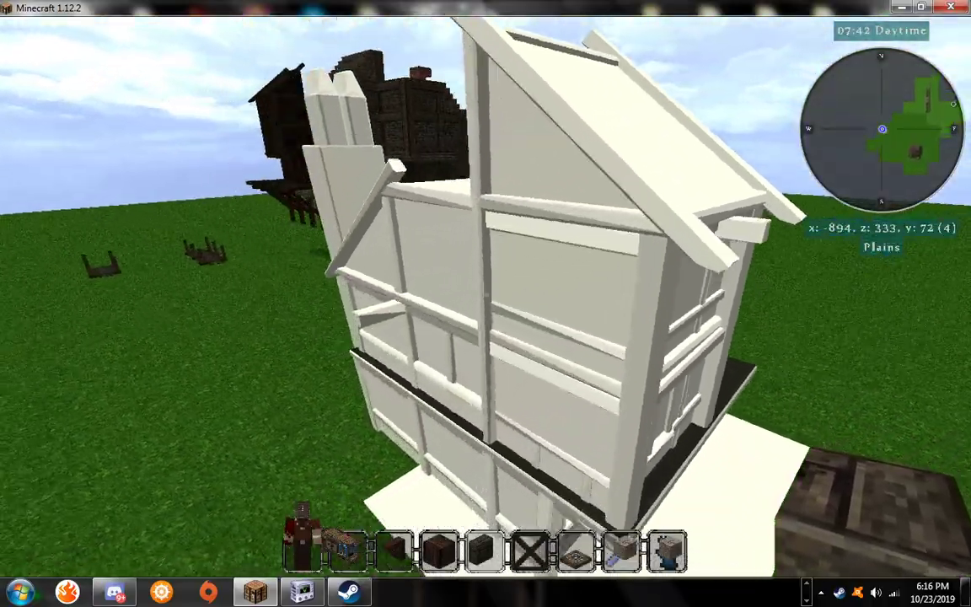
key(w)
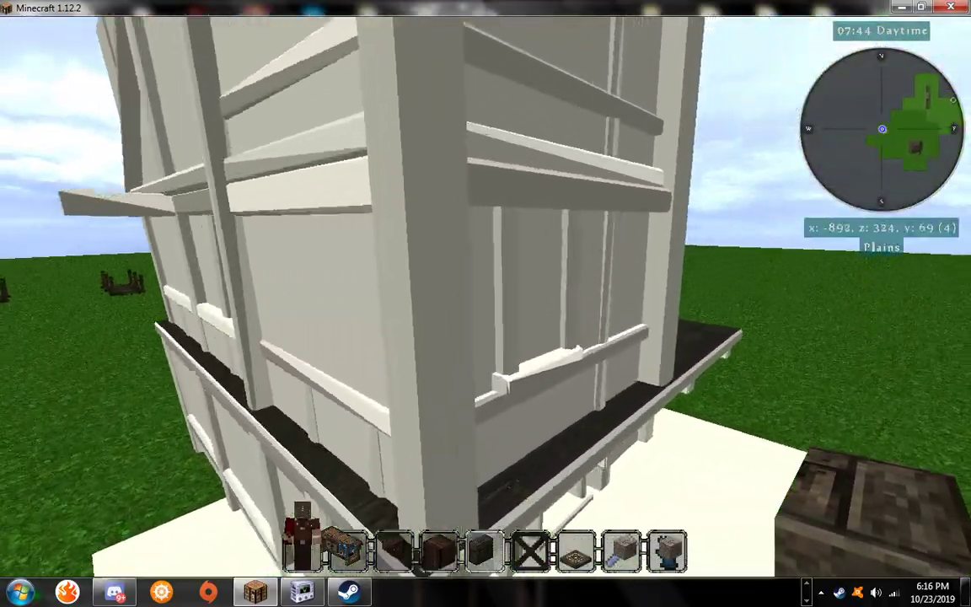
key(w)
key(w)
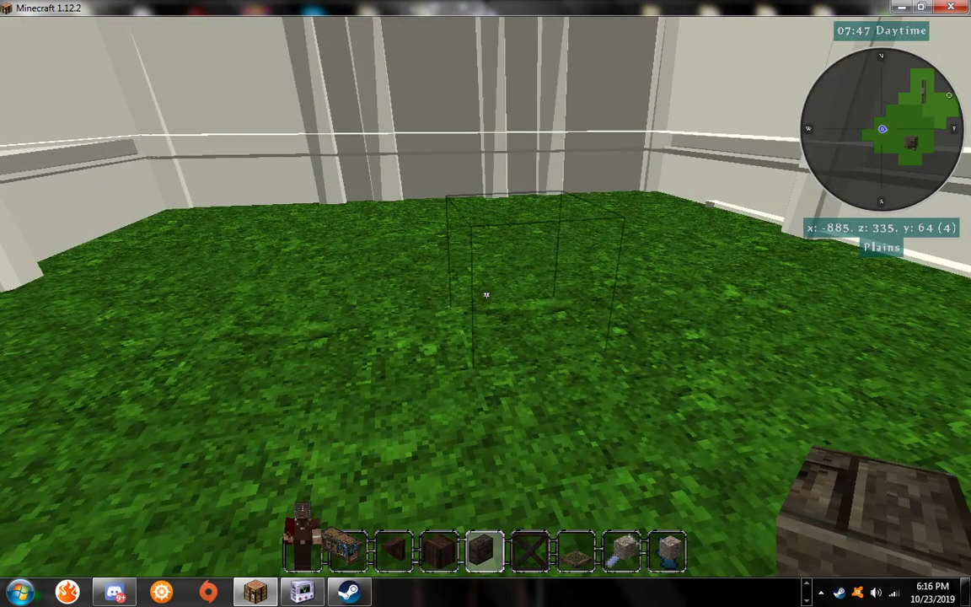
right_click(485, 294)
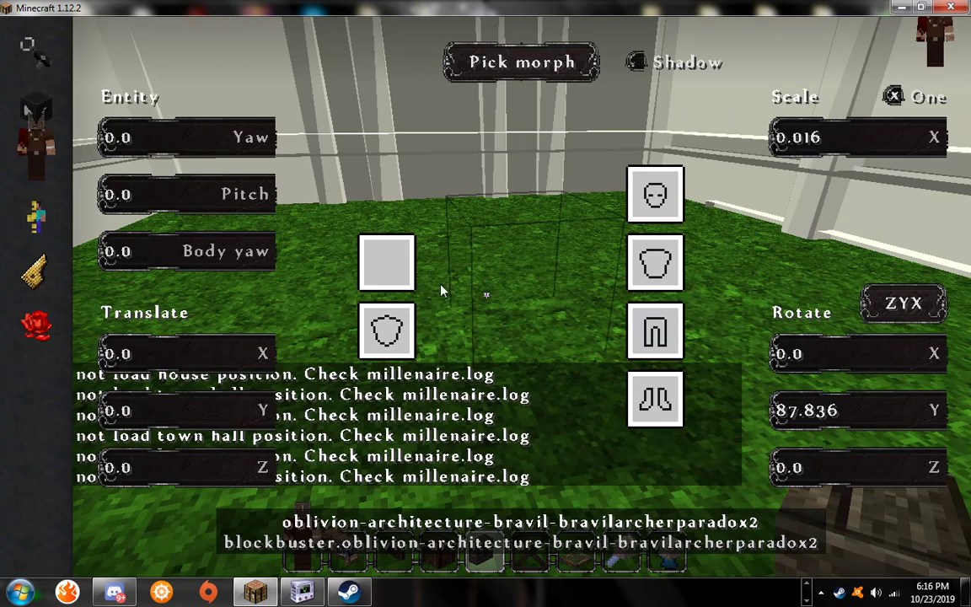
- Close the model block's settings and examine the placed bravilarcherparadox2 house from above, all sides and underneath
key(Escape)
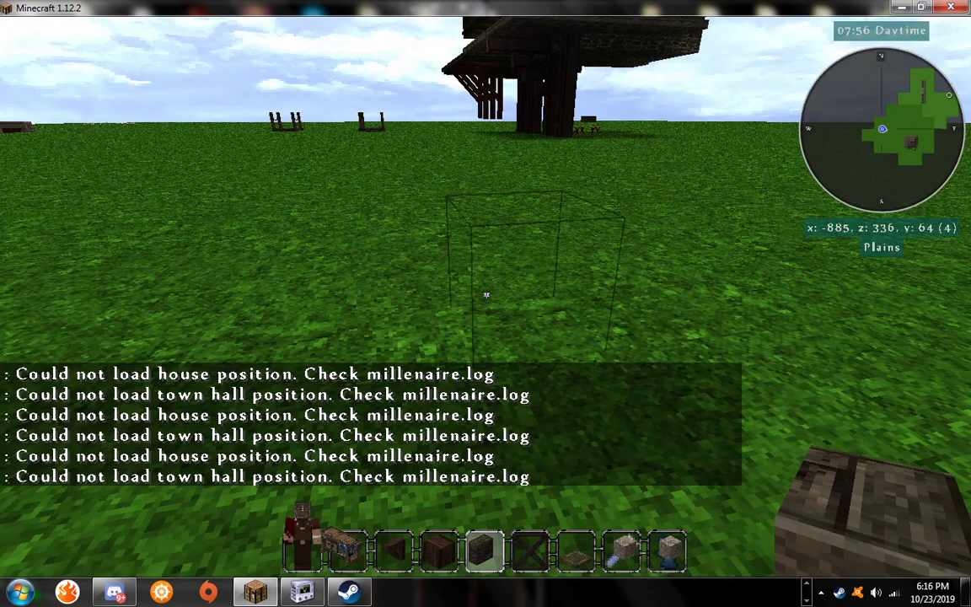
key(space)
key(space)
key(s)
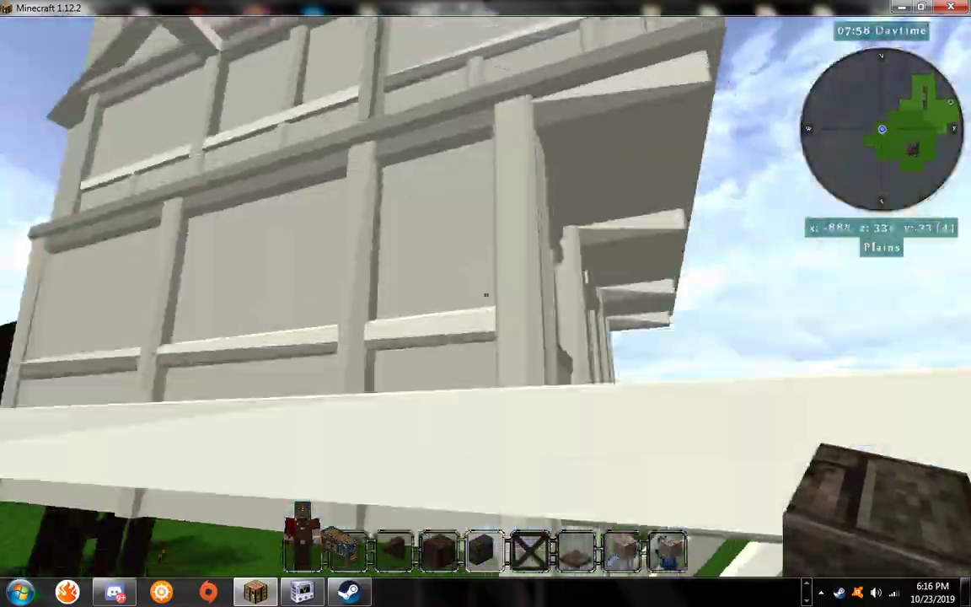
key(w)
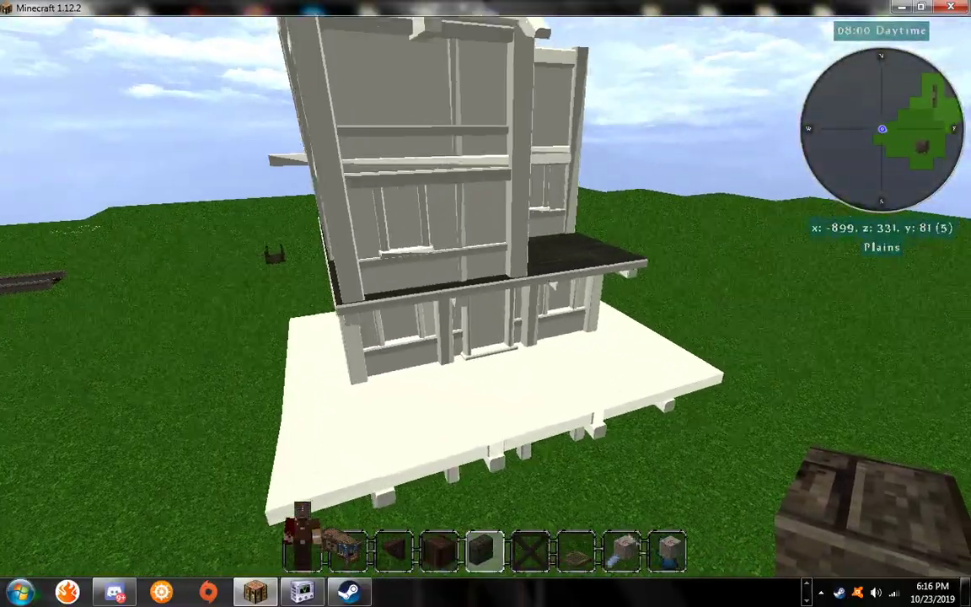
key(d)
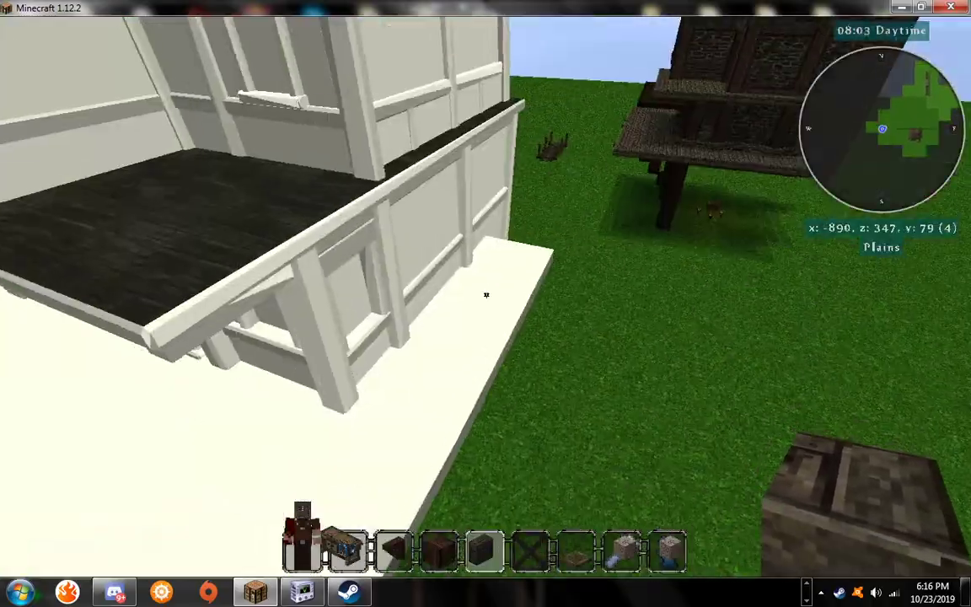
key(w)
key(shift)
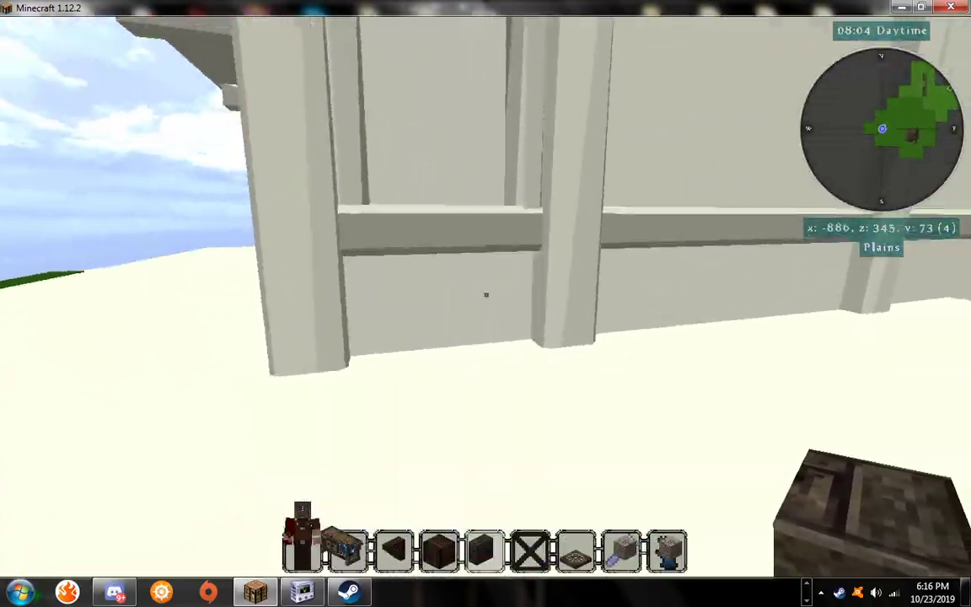
key(w)
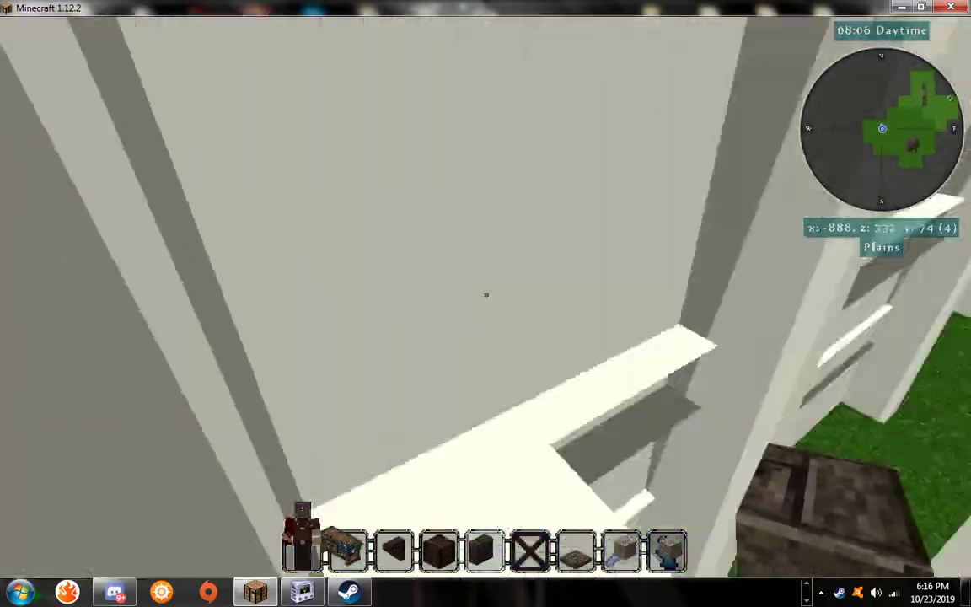
key(s)
key(space)
key(s)
key(space)
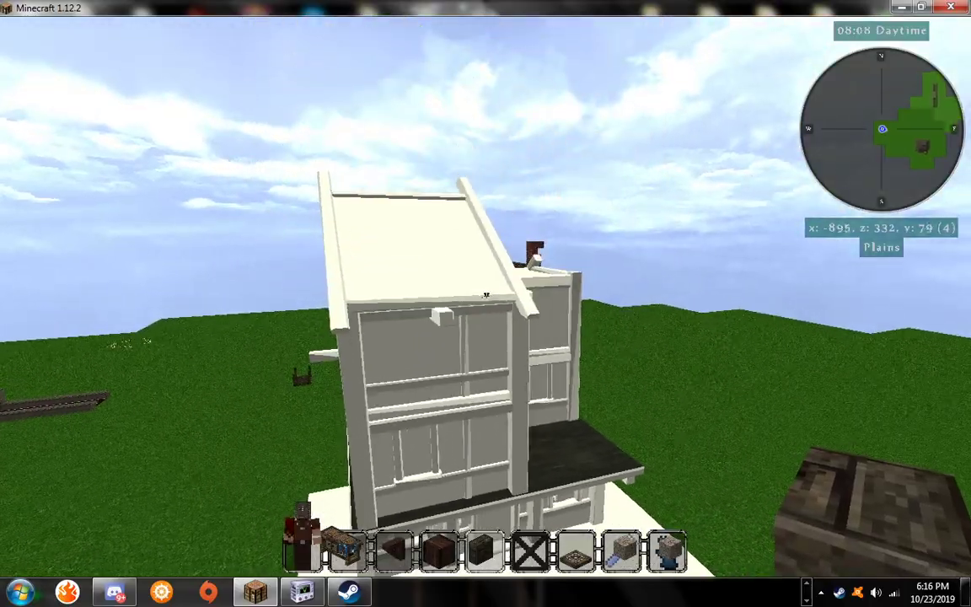
key(w)
key(shift)
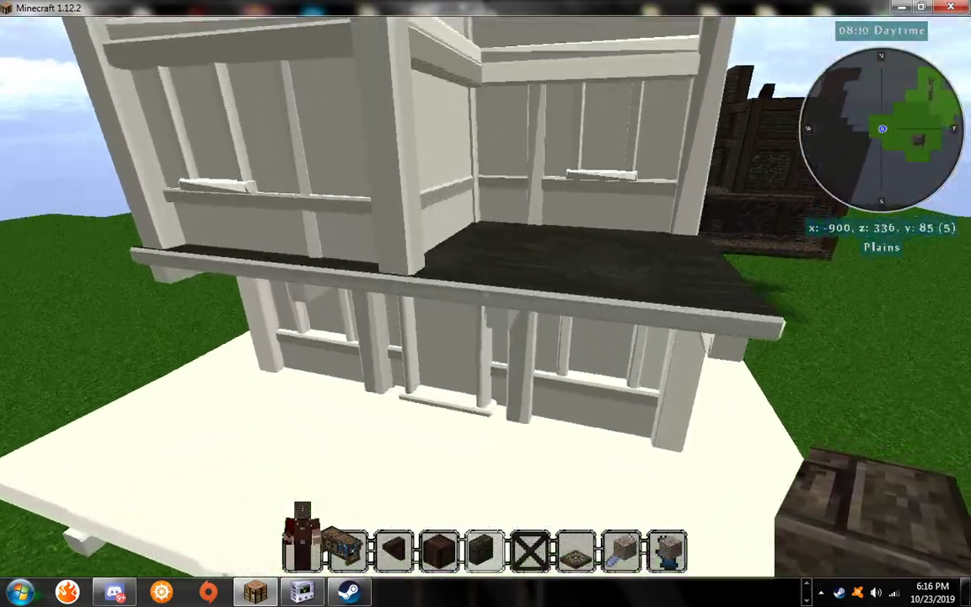
key(shift)
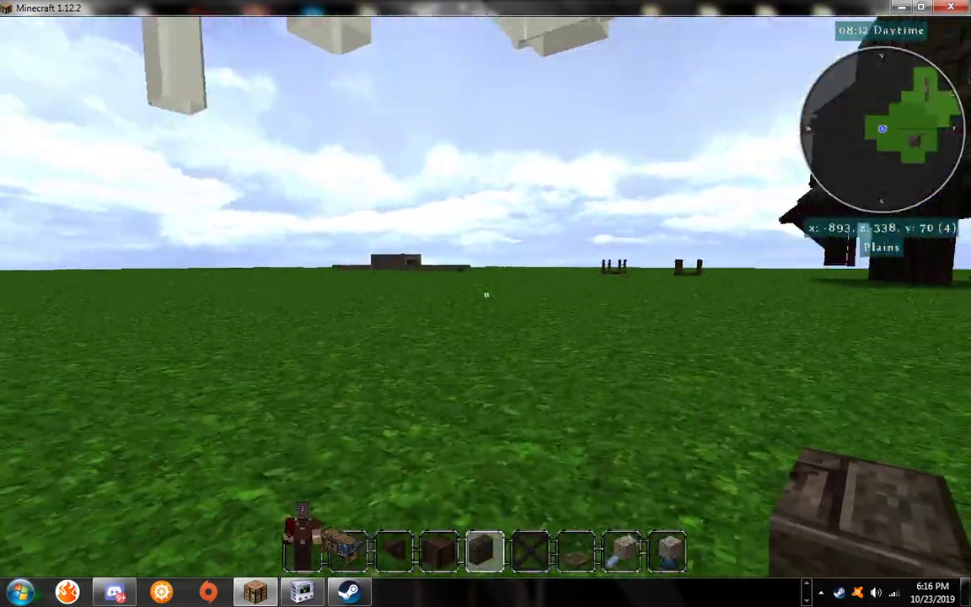
key(w)
key(w)
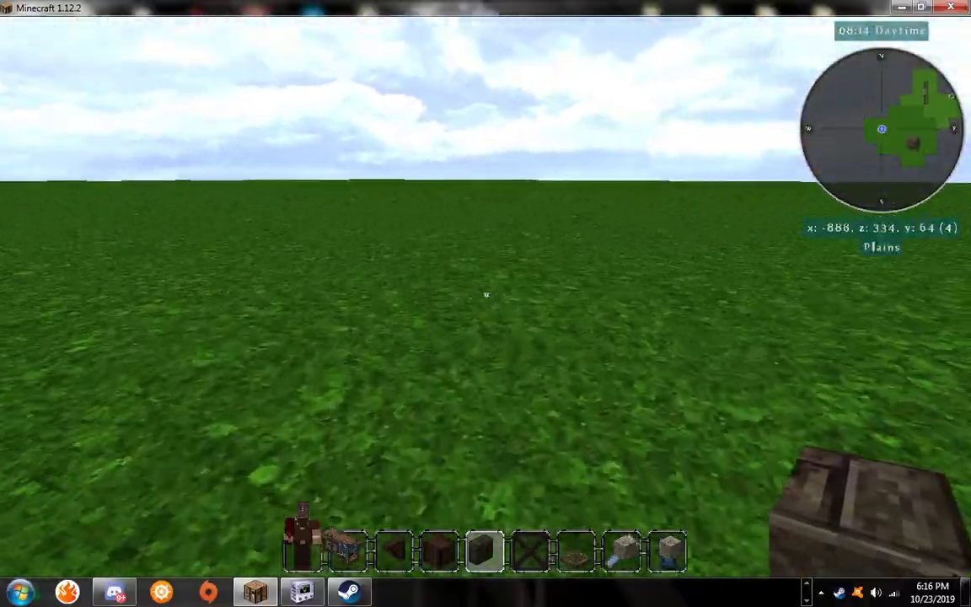
key(s)
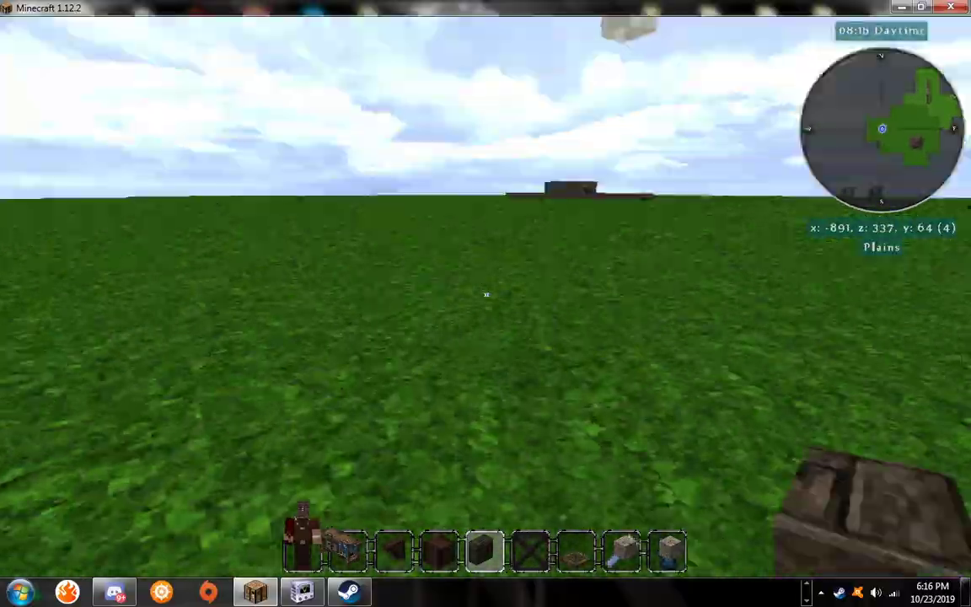
key(a)
- Pause and minimize the game, and switch to NifSkope with bravilarcherparadox.nif showing its bravilfloor01.dds source texture
key(Escape)
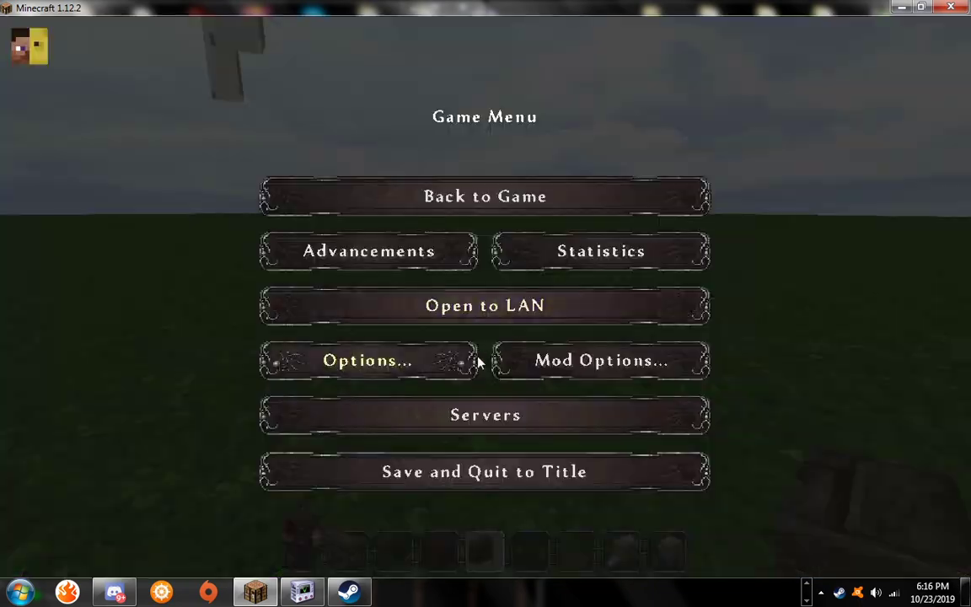
click(899, 6)
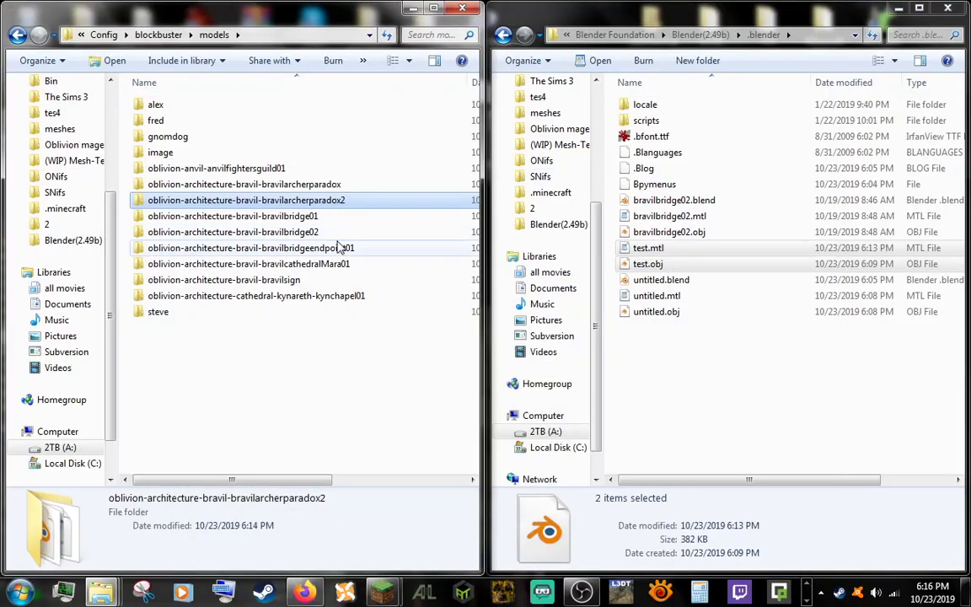
mouse_move(109, 594)
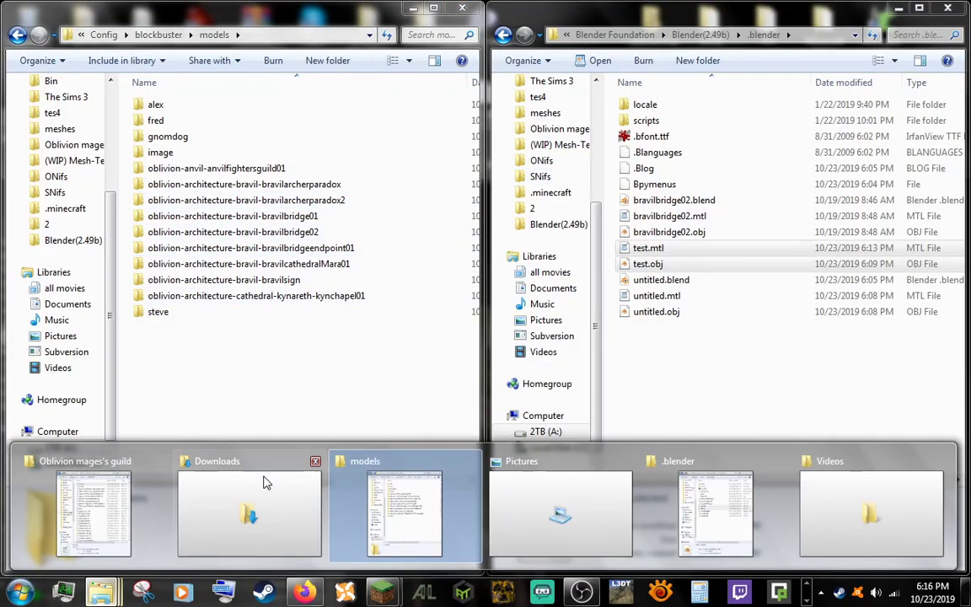
click(807, 600)
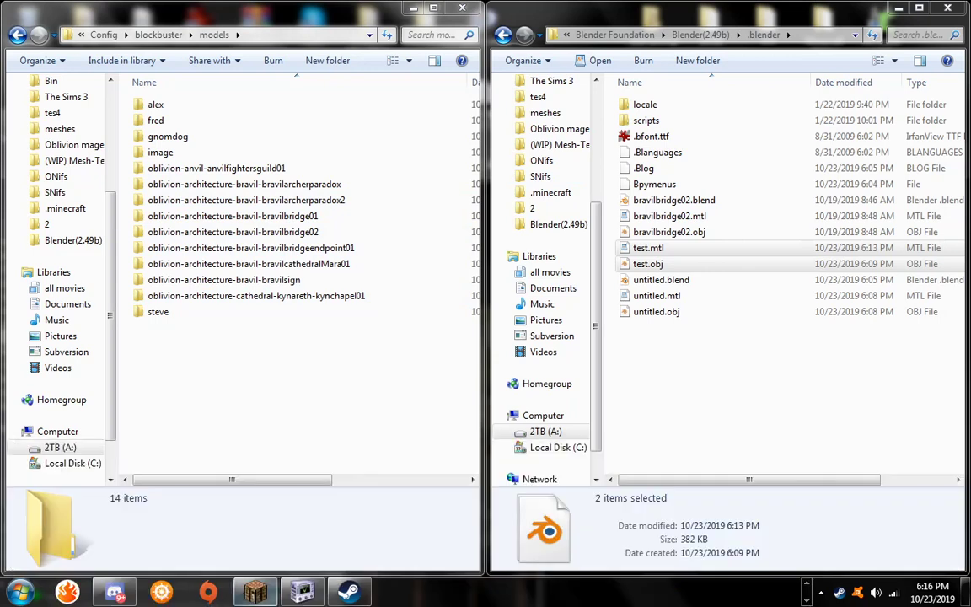
click(302, 594)
drag(246, 135, 577, 110)
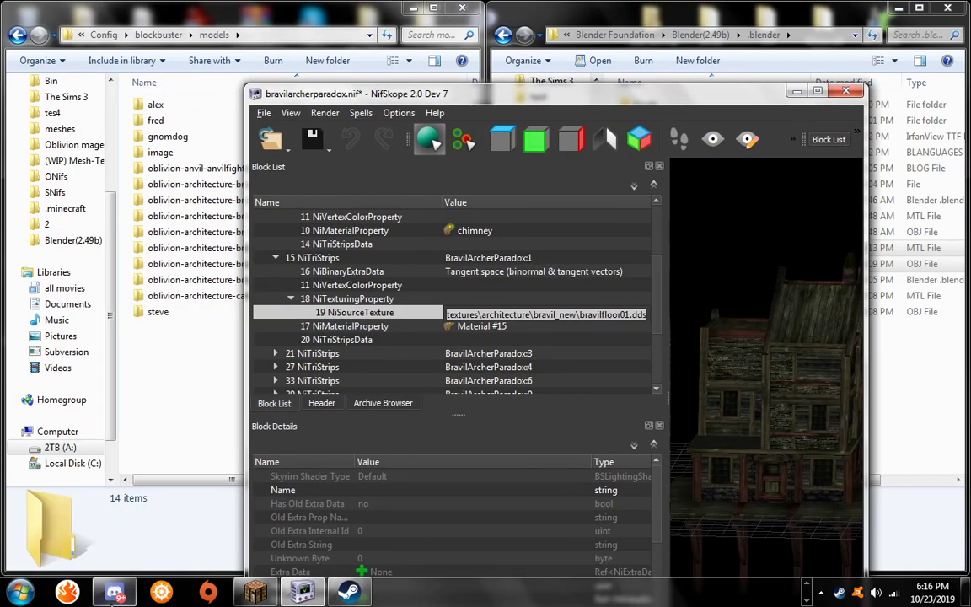
- Switch to the Pictures folder window and open the Textures folder inside Oblivion's Data directory
click(803, 586)
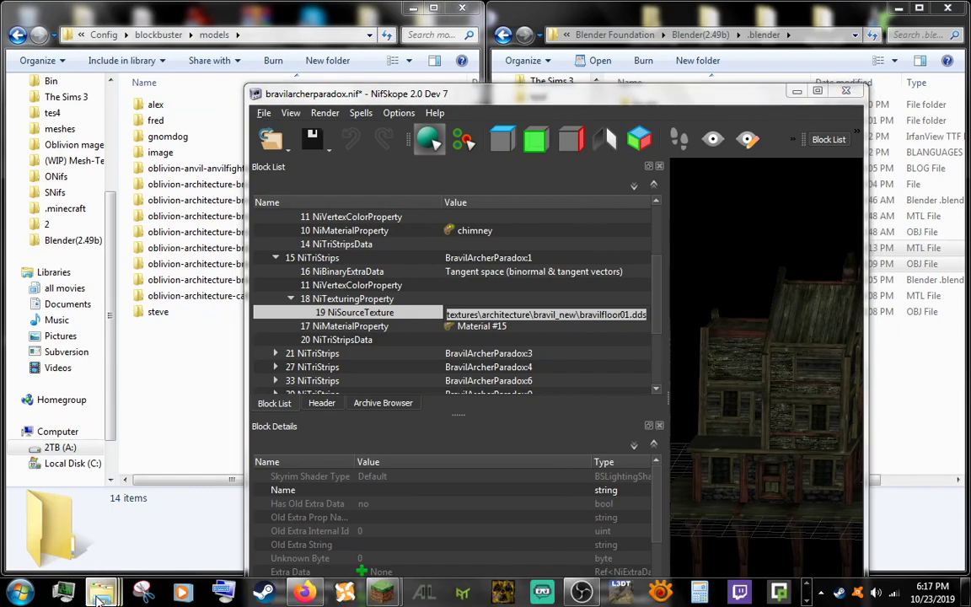
mouse_move(101, 593)
mouse_move(105, 535)
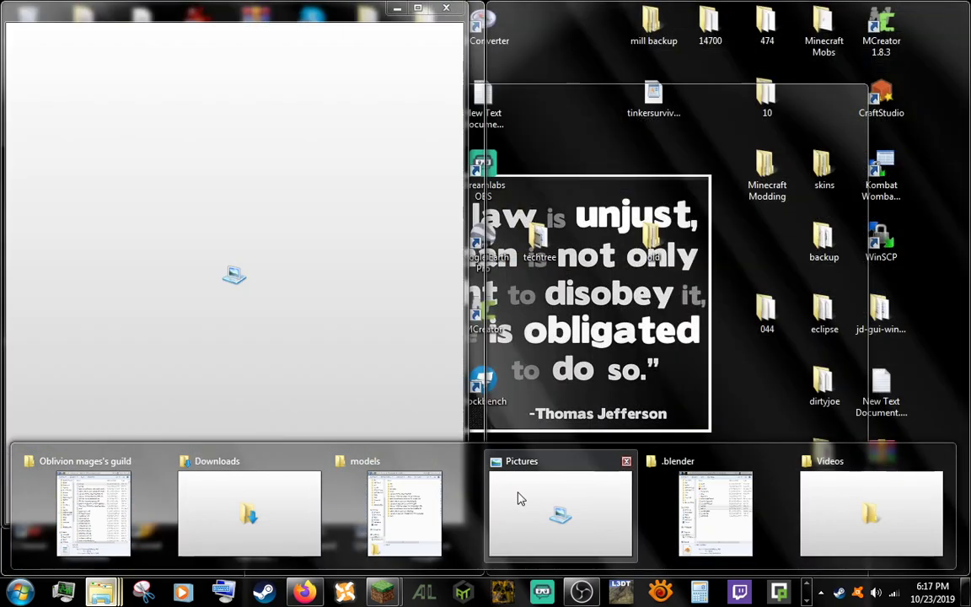
click(520, 499)
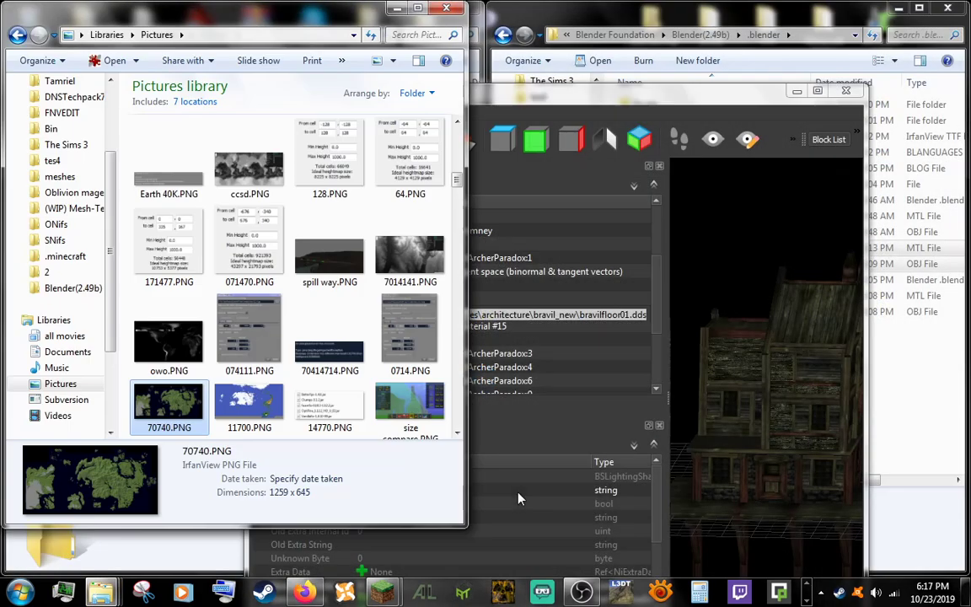
click(67, 177)
click(205, 35)
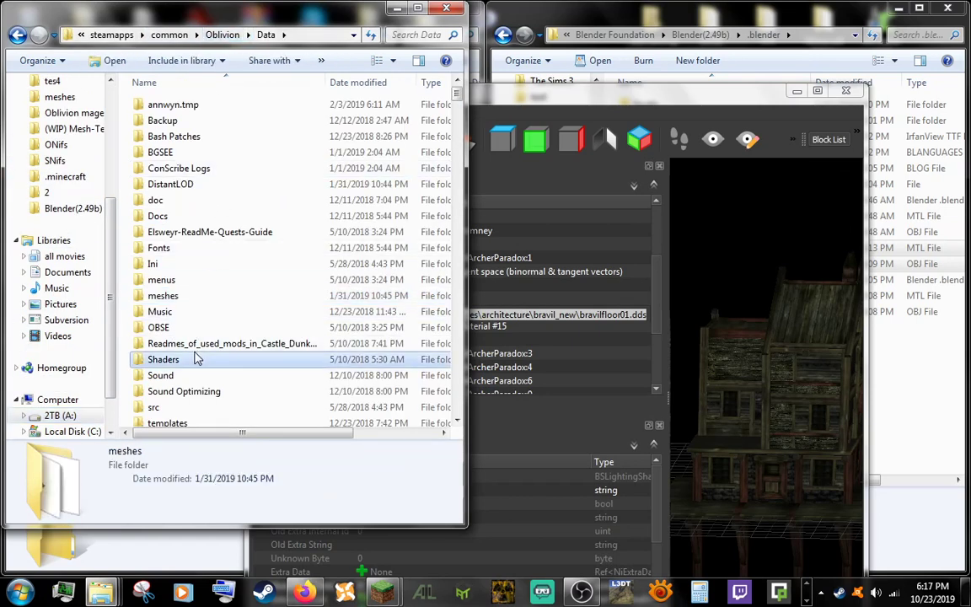
scroll(195, 361, down, 7)
click(172, 100)
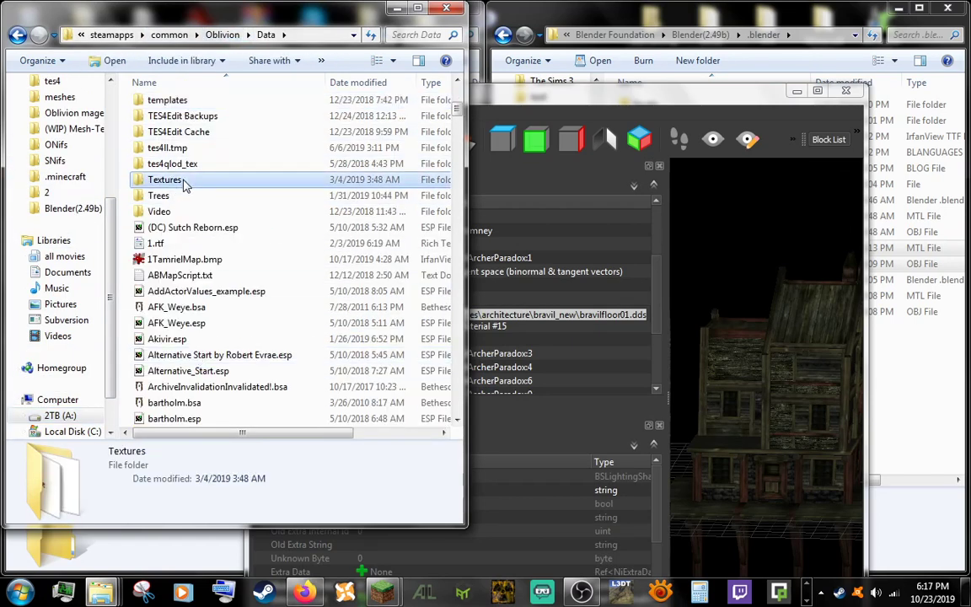
double_click(166, 180)
- Move NifSkope aside so the texture path can be read, and follow it to the Architecture\Bravil_New folder
drag(550, 98, 729, 79)
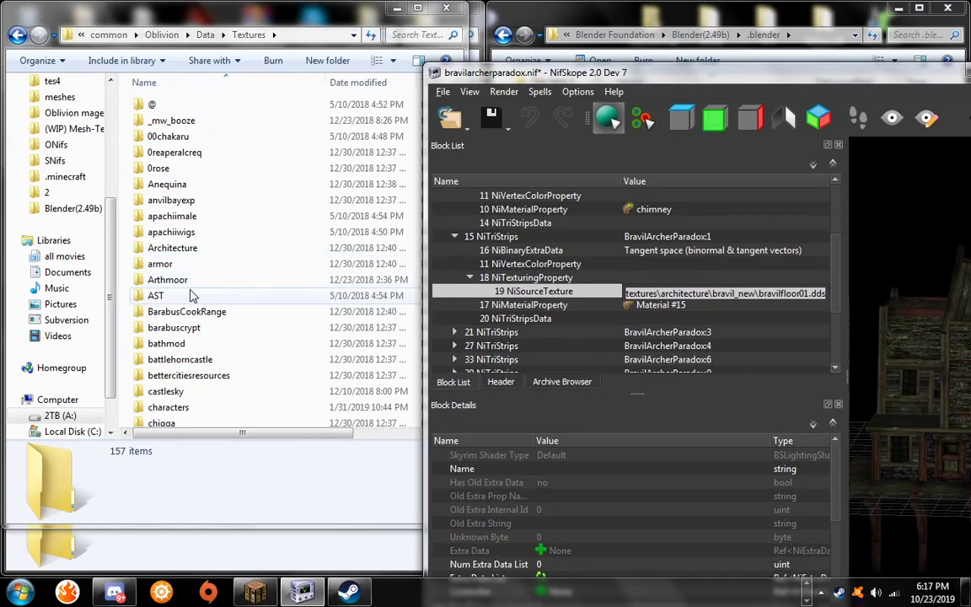
double_click(172, 248)
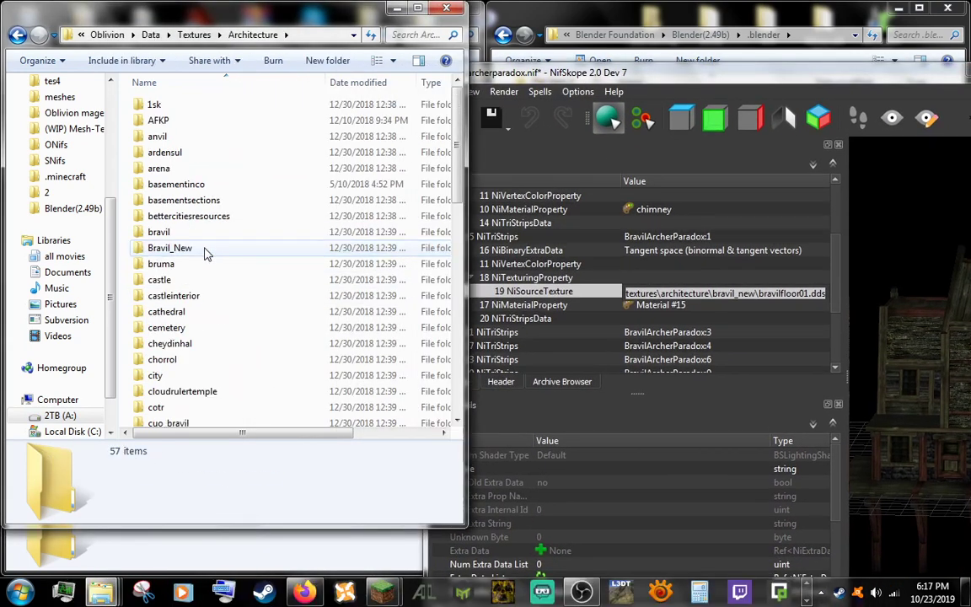
click(181, 264)
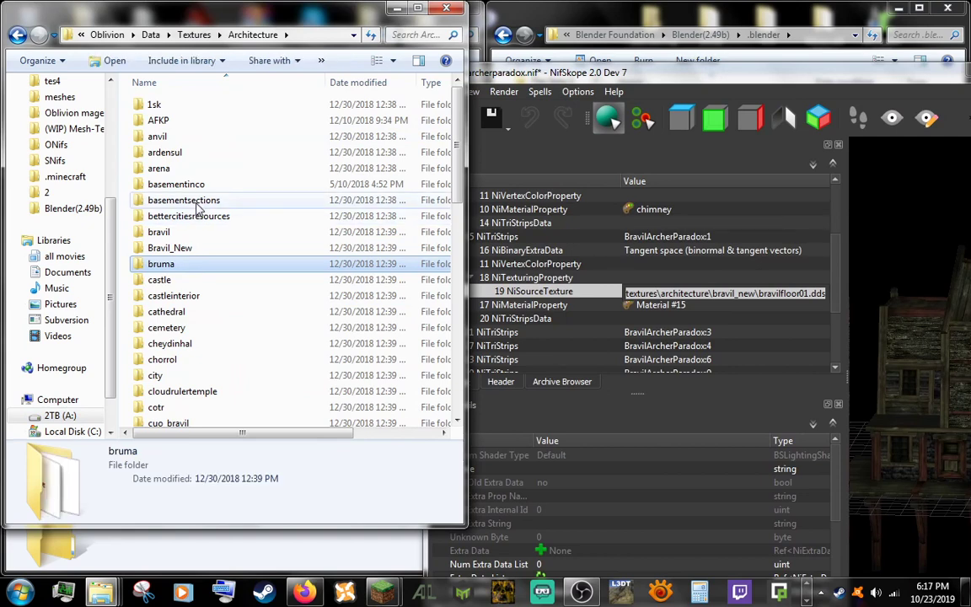
double_click(160, 232)
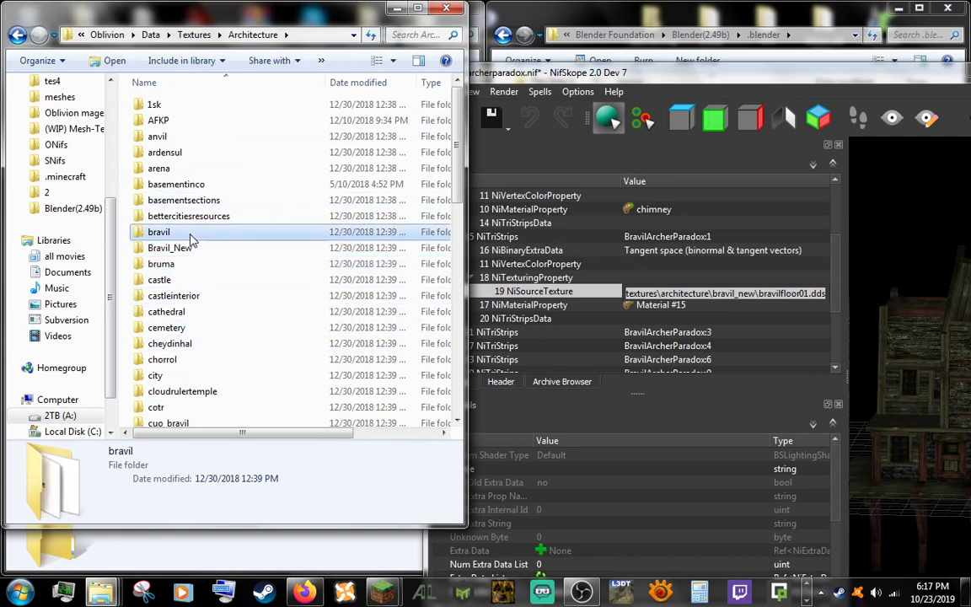
click(199, 36)
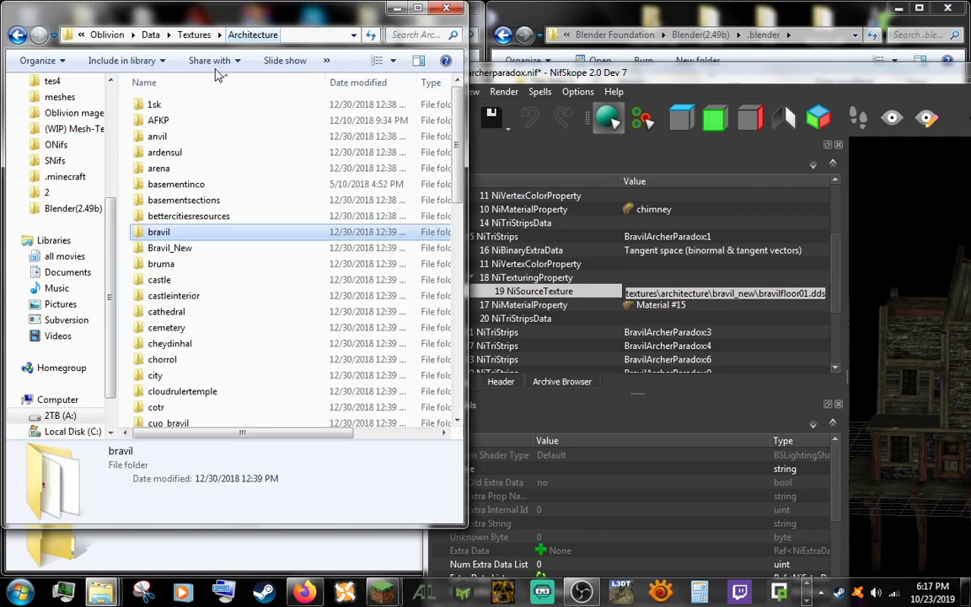
double_click(172, 245)
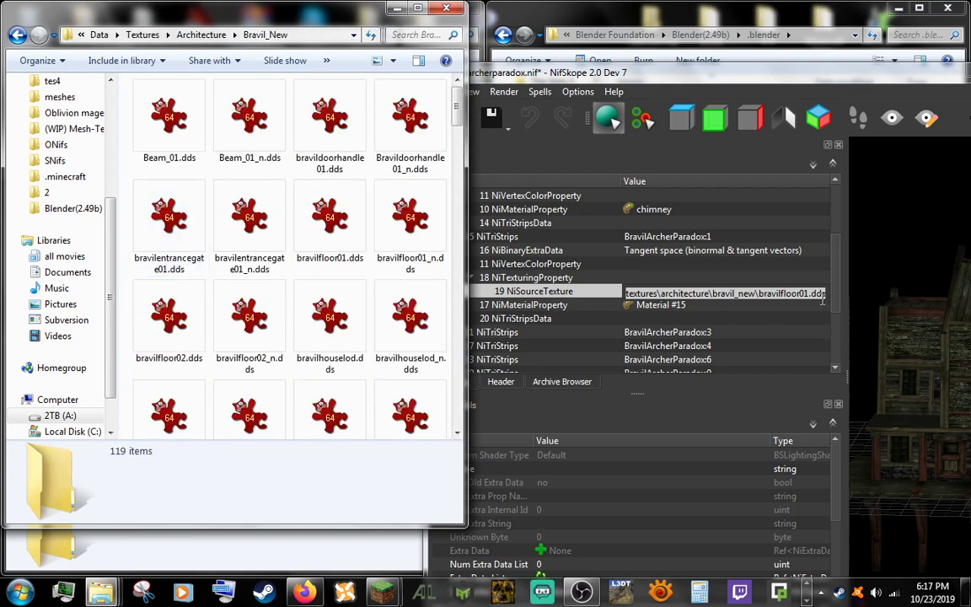
- Open bravilfloor01.dds in IrfanView, show the Save Picture As dialog with the PNG format, and close the image without saving
click(249, 215)
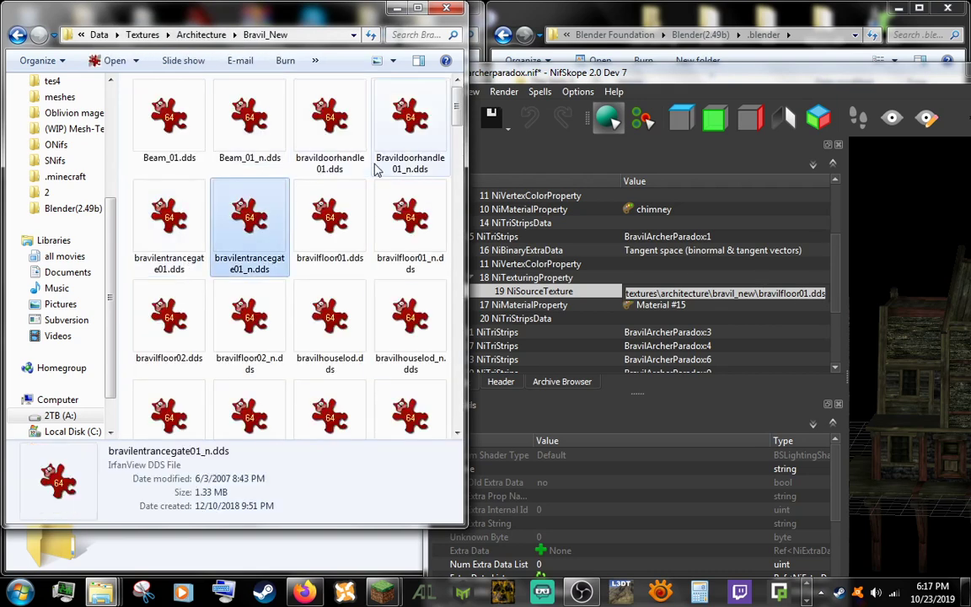
double_click(332, 223)
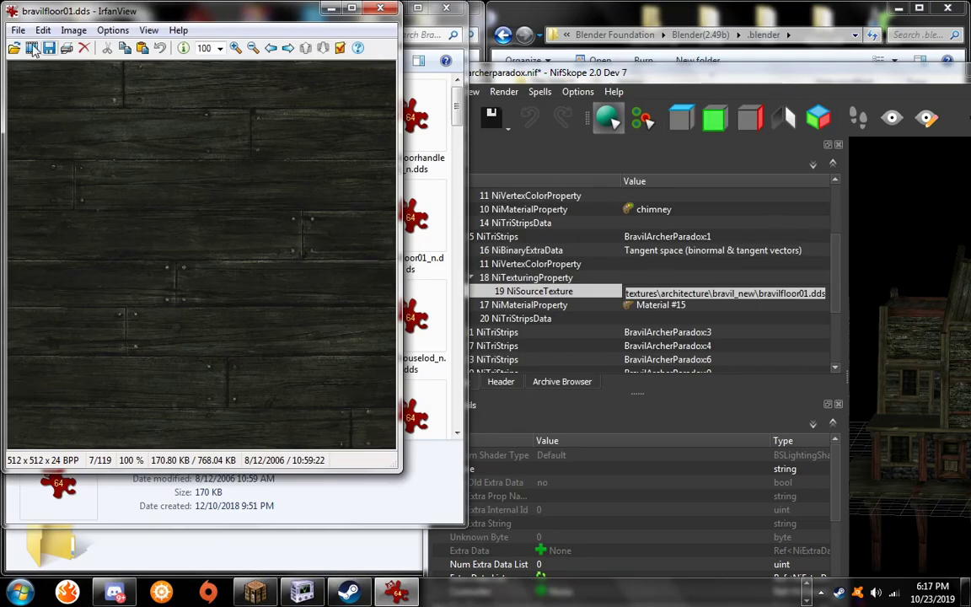
click(18, 30)
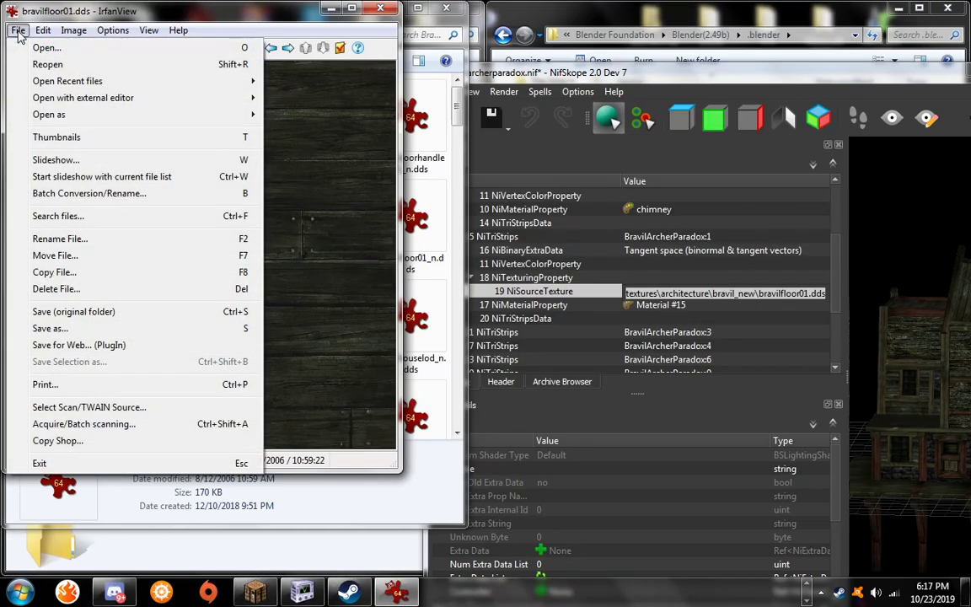
click(120, 331)
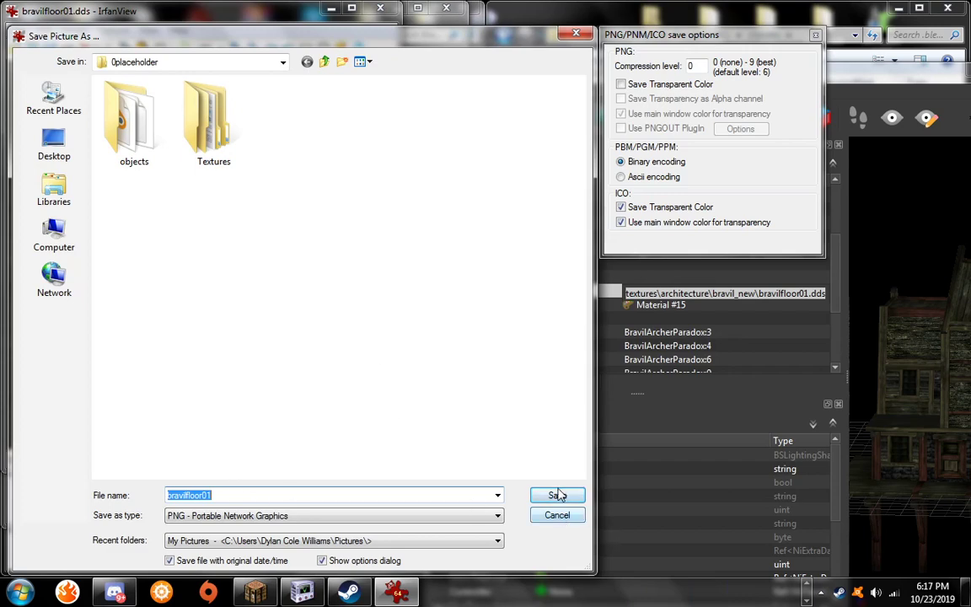
click(557, 515)
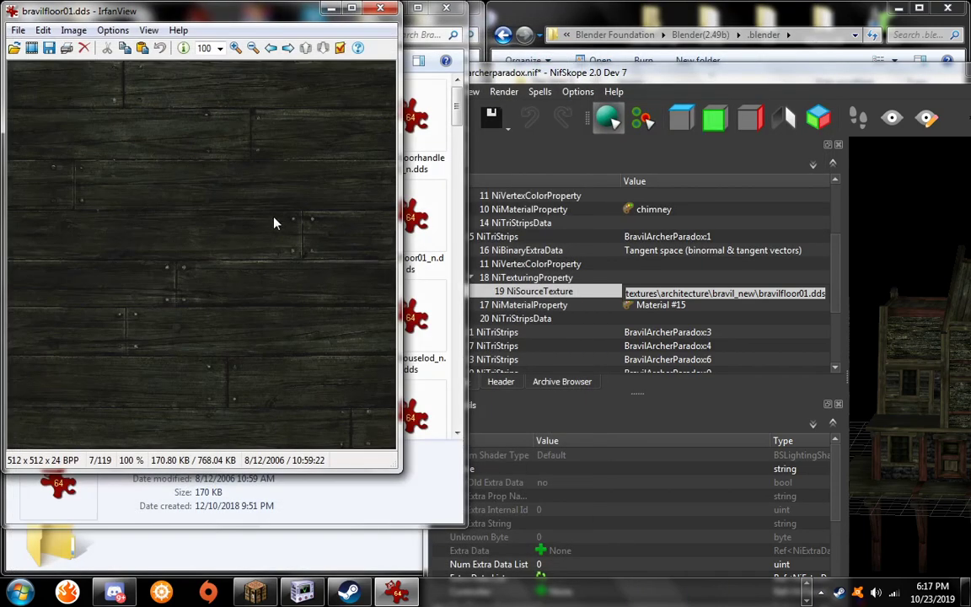
click(381, 9)
- Move the Bravil_New texture folder window aside and bring the Blockbuster models folder window to the front
drag(376, 12, 559, 101)
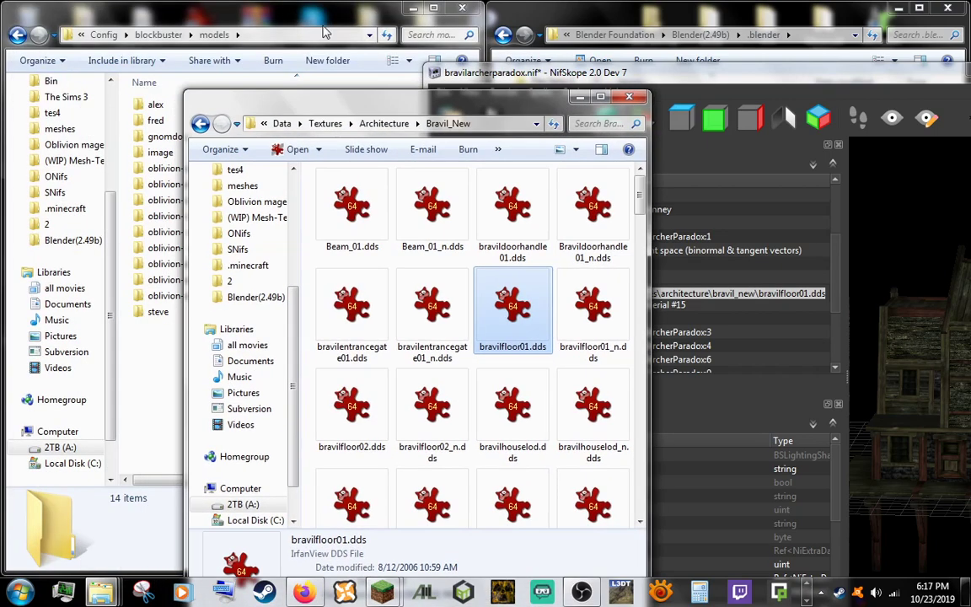
click(271, 23)
scroll(97, 253, up, 3)
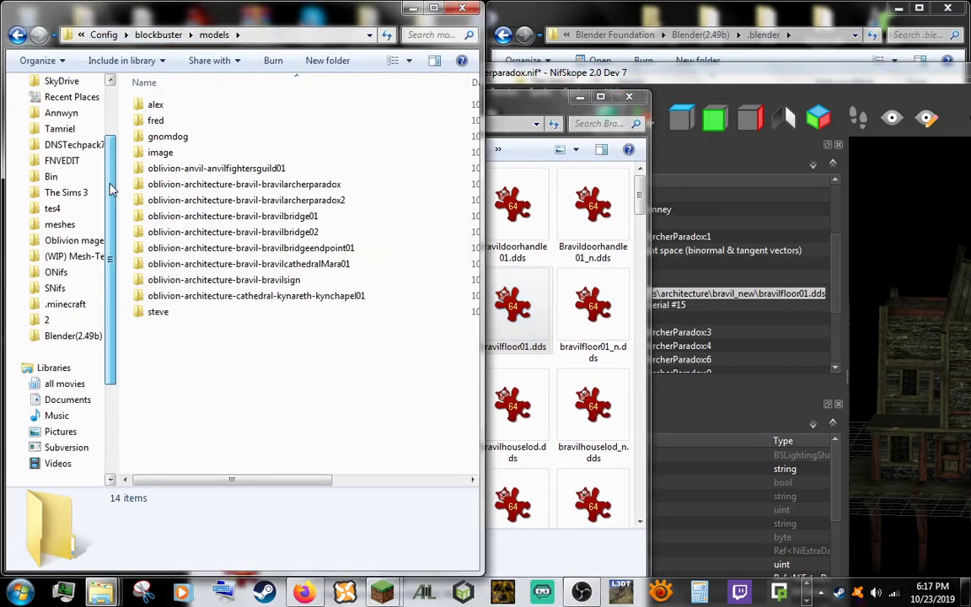
mouse_move(102, 592)
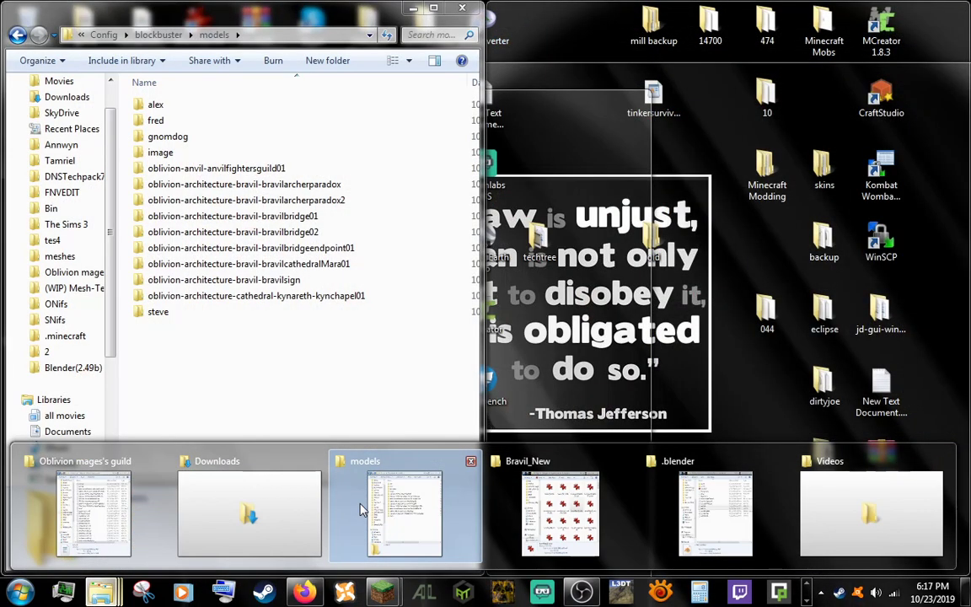
click(357, 509)
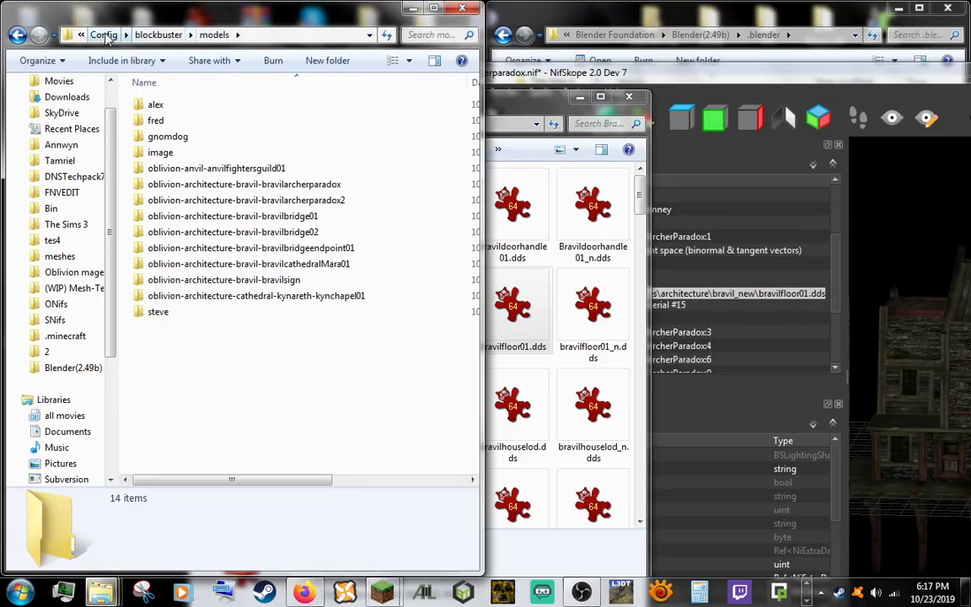
- Go up from the models folder to the 1122 Cubic Chunks instance folder and open its resources folder
click(95, 35)
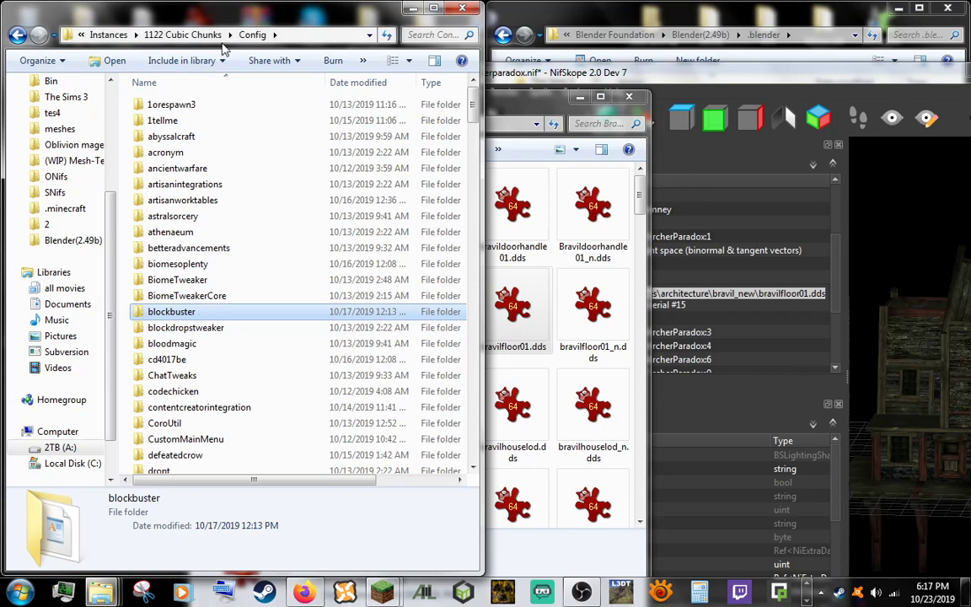
click(206, 35)
scroll(185, 396, down, 3)
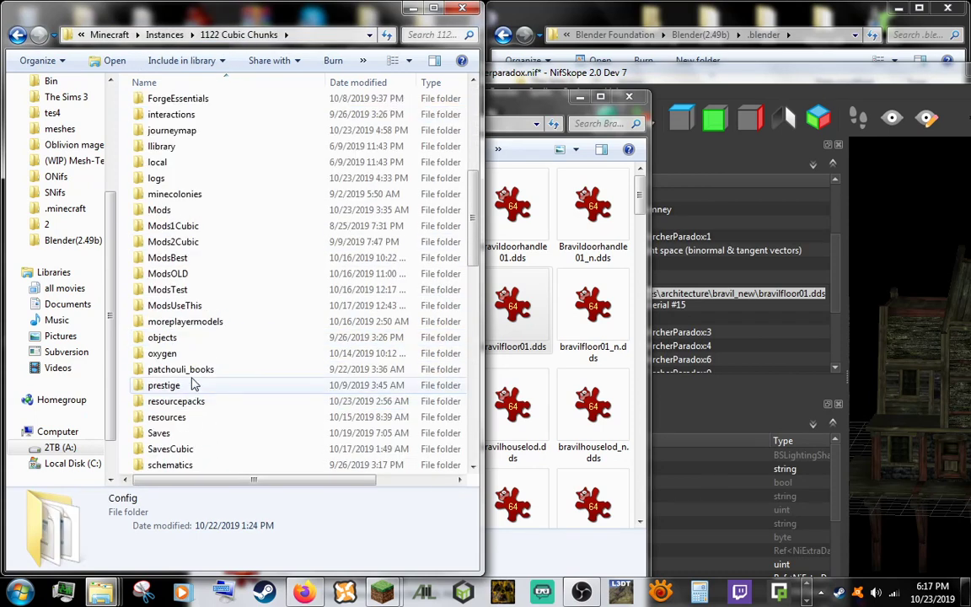
double_click(173, 418)
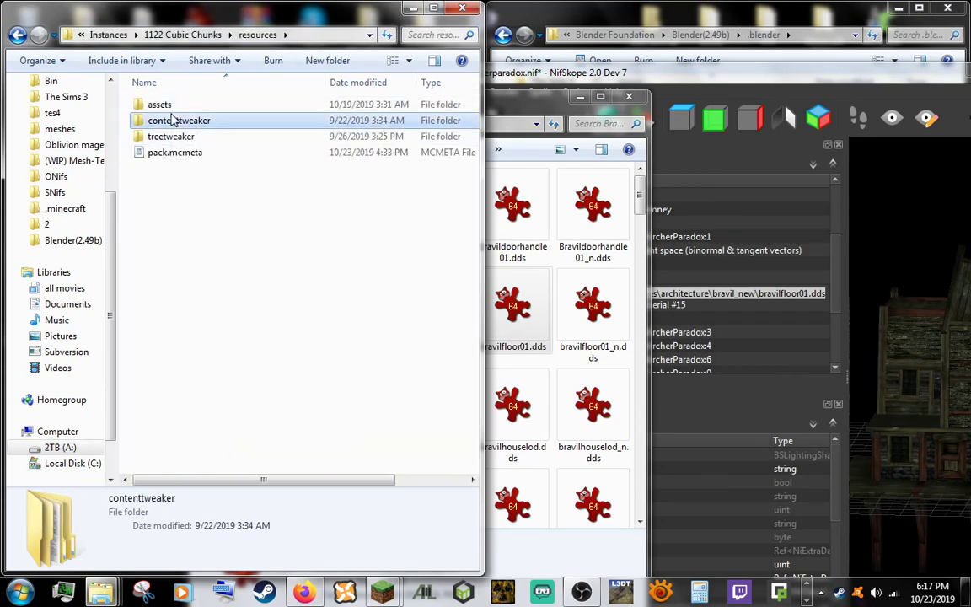
- Open the contenttweaker\textures\blocks\oblivion\architecture\bravil_new folder inside resources
double_click(173, 121)
double_click(169, 167)
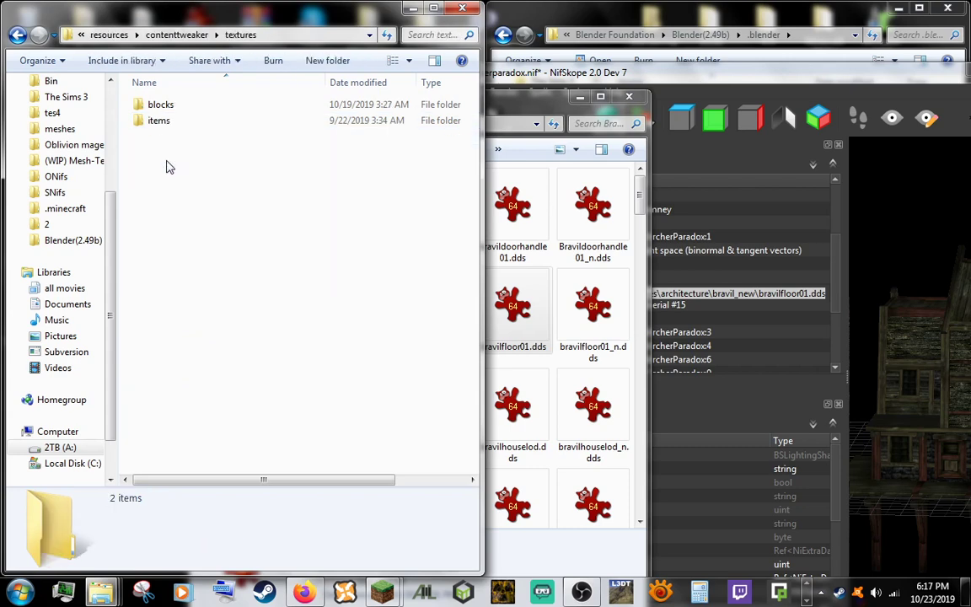
double_click(200, 109)
double_click(201, 109)
click(201, 109)
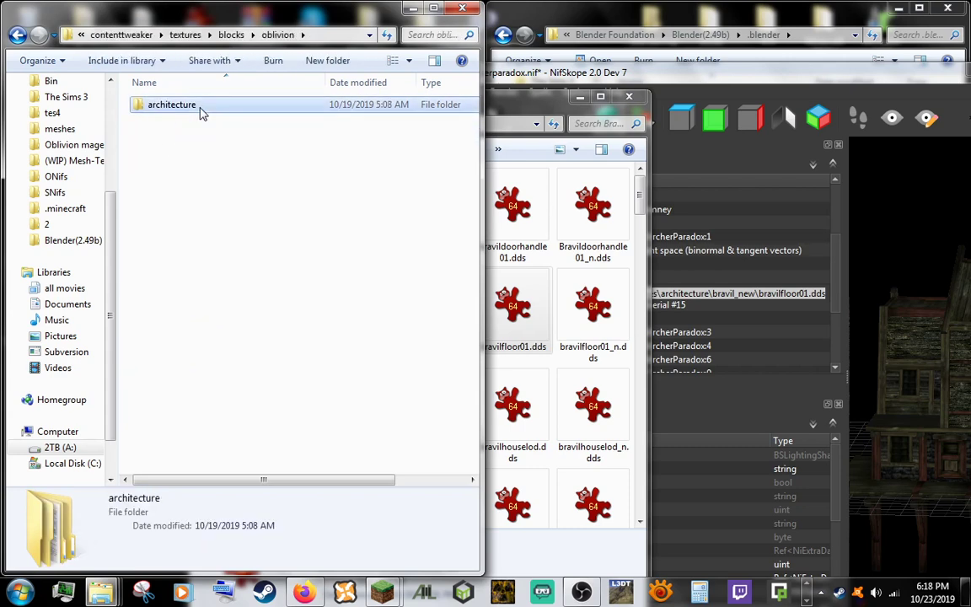
double_click(200, 110)
double_click(193, 120)
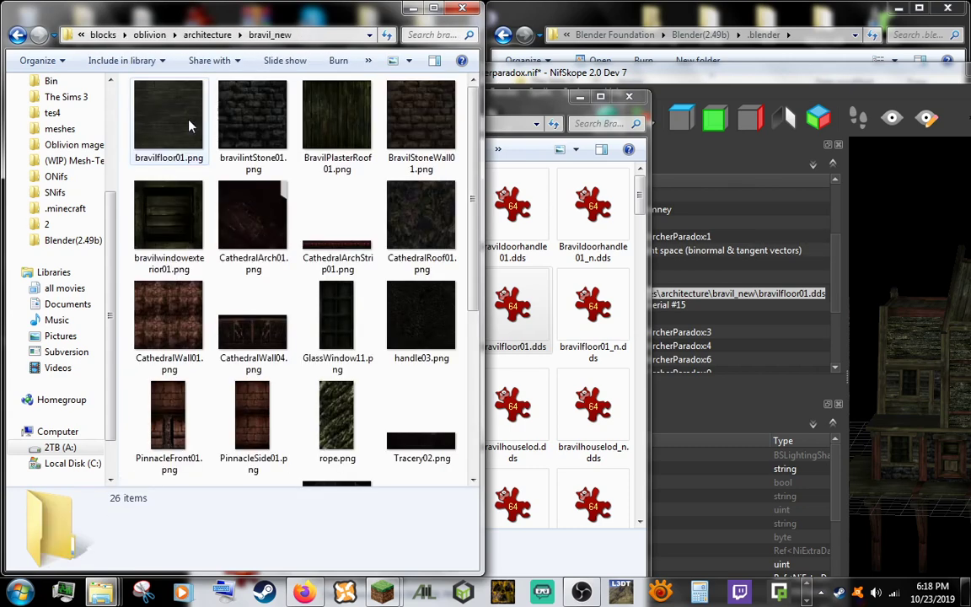
- Examine the converted PNG textures, selecting bravilfloor01.png and comparing welcomrbravil.png with welcomrbravilFixed.png
click(173, 143)
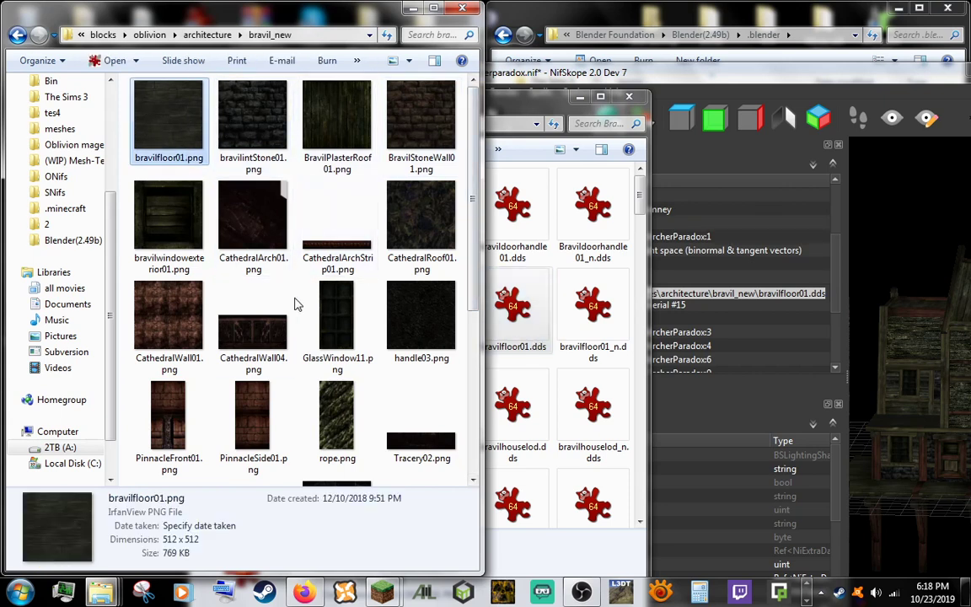
scroll(268, 282, down, 3)
click(293, 413)
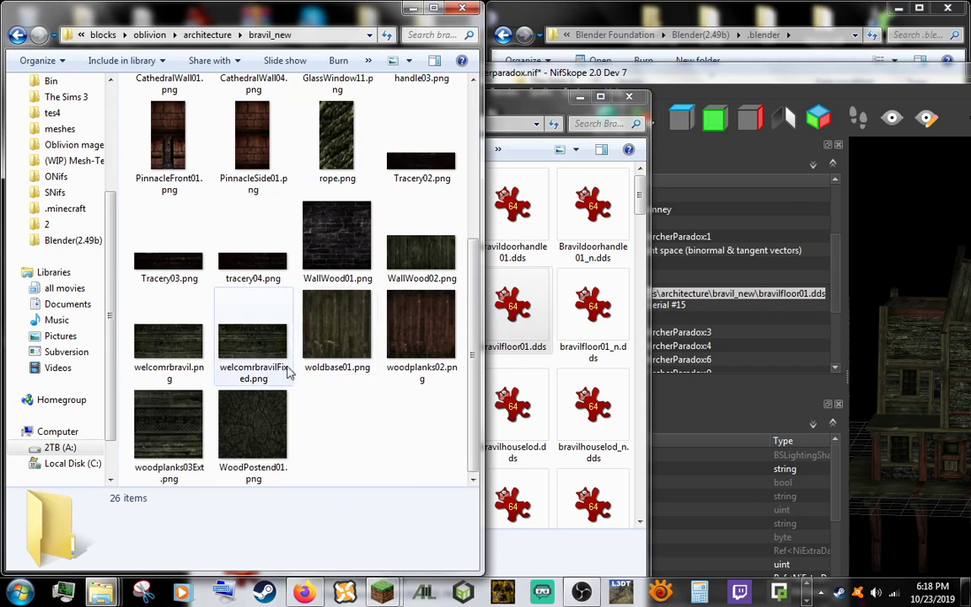
click(238, 332)
click(141, 333)
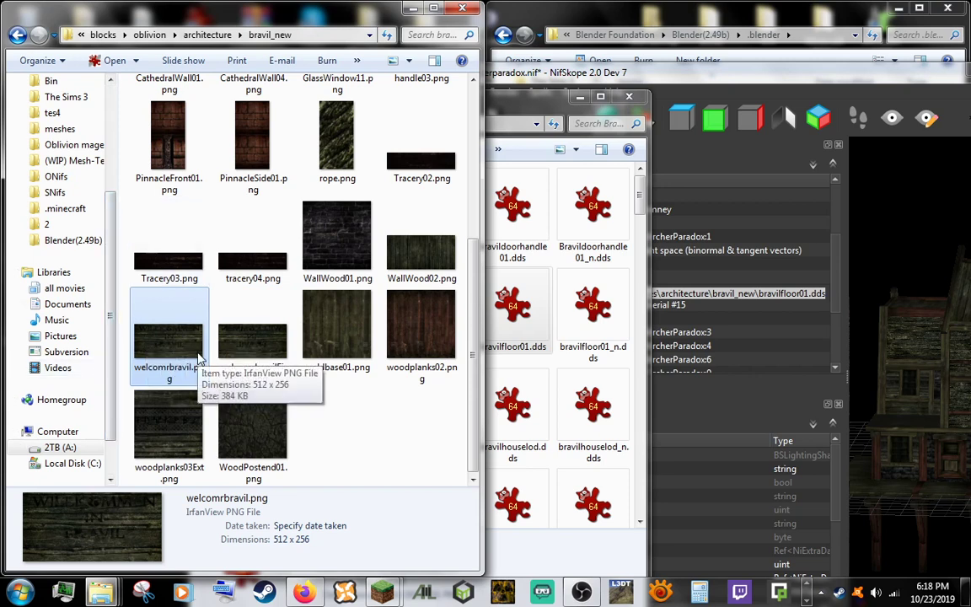
click(250, 359)
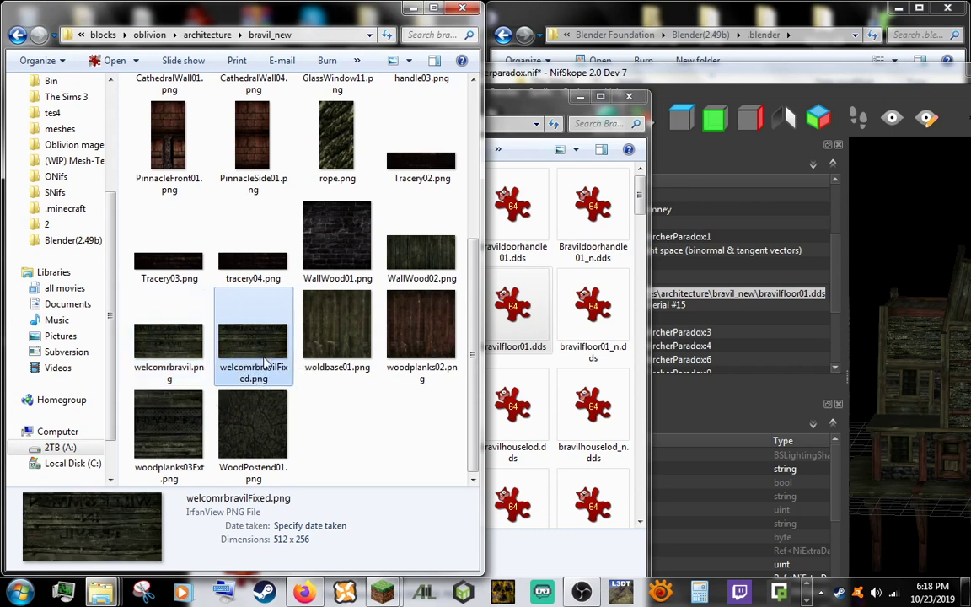
- Preview welcomrbravilFixed.png in Windows Photo Viewer to inspect its sign lettering, and close the viewer
right_click(254, 331)
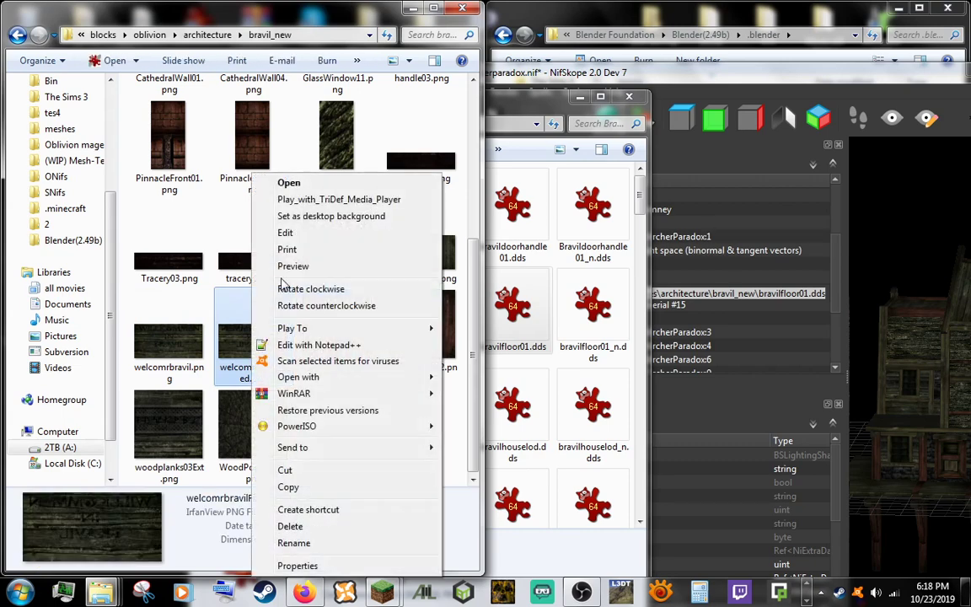
click(313, 268)
scroll(455, 290, up, 1)
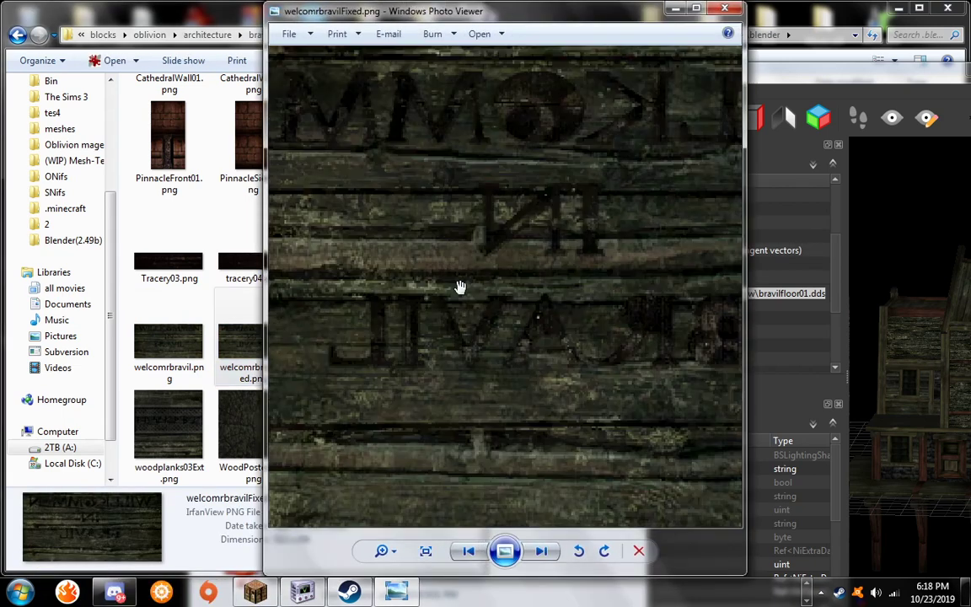
scroll(459, 285, down, 2)
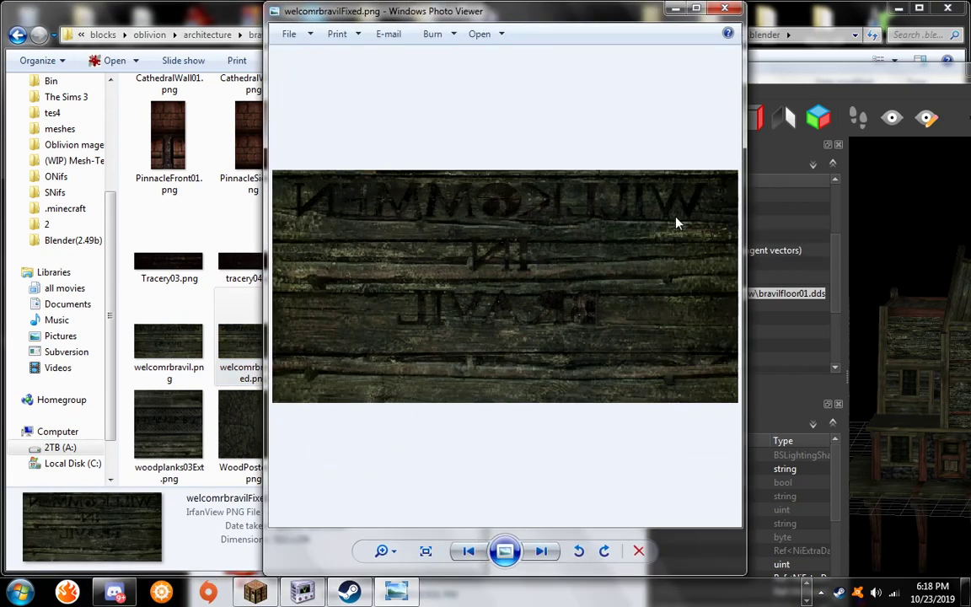
click(726, 10)
- Look through the remaining PNG textures in the bravil_new folder and select GlassWindow11.png
click(371, 424)
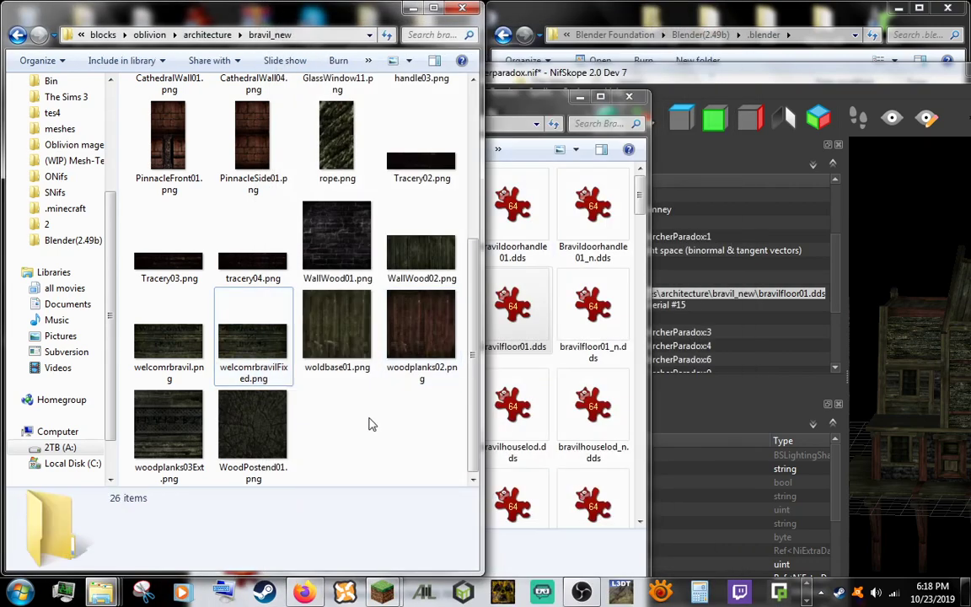
scroll(370, 422, up, 3)
scroll(210, 446, down, 2)
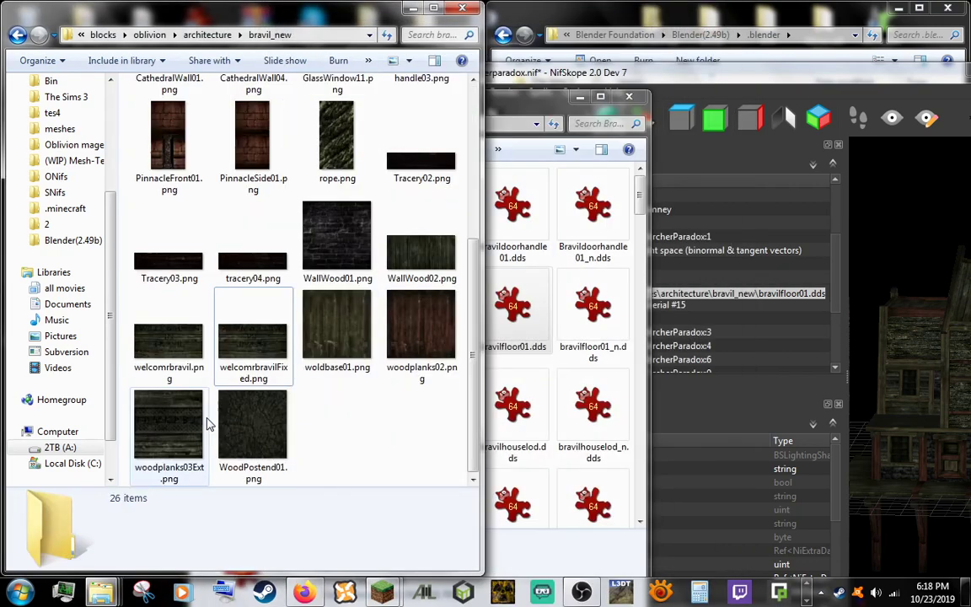
scroll(219, 421, up, 2)
click(333, 312)
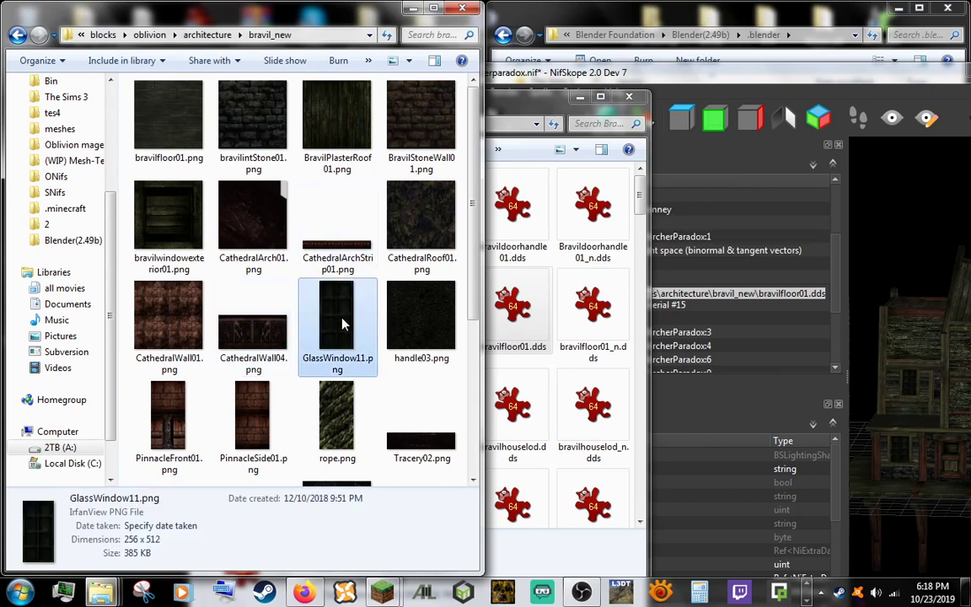
- Go back up the folder path from bravil_new through architecture, oblivion and textures to the instance's resources folder
click(226, 35)
click(346, 422)
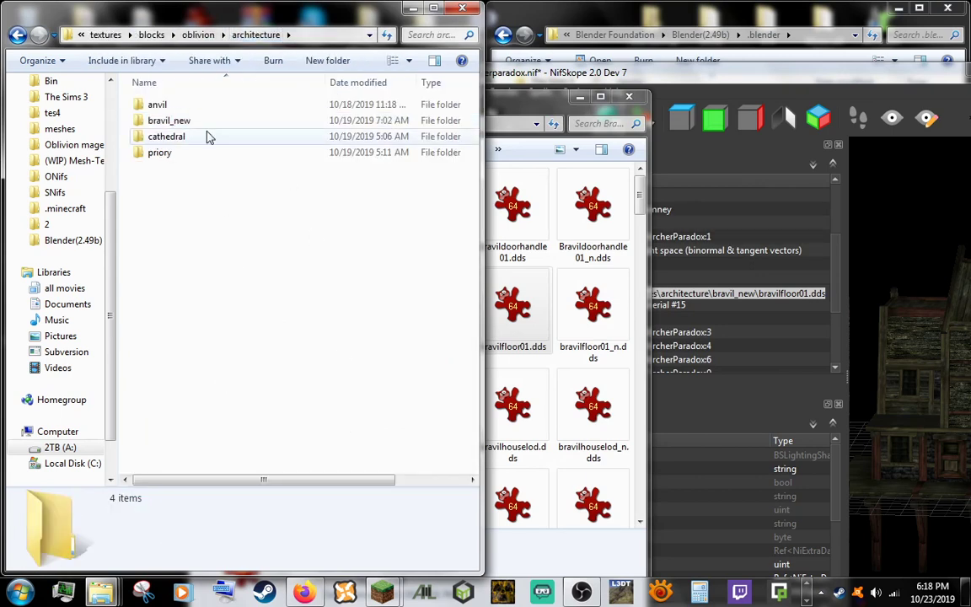
click(175, 35)
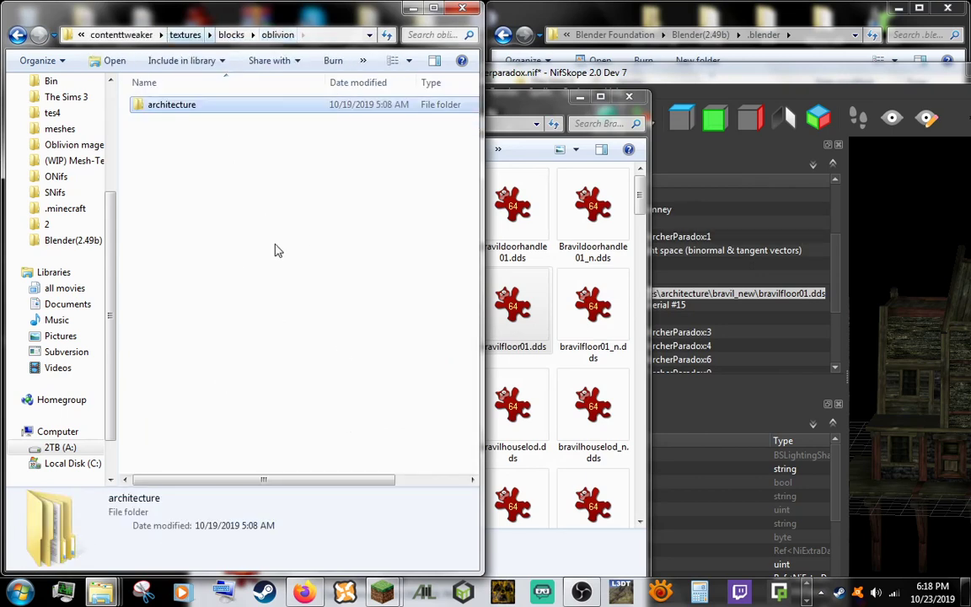
click(186, 34)
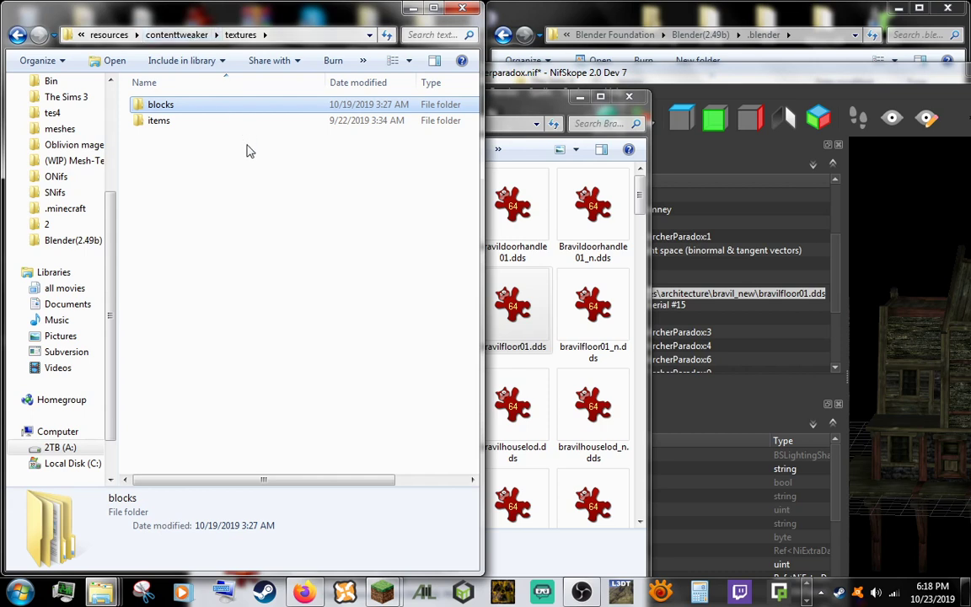
click(109, 35)
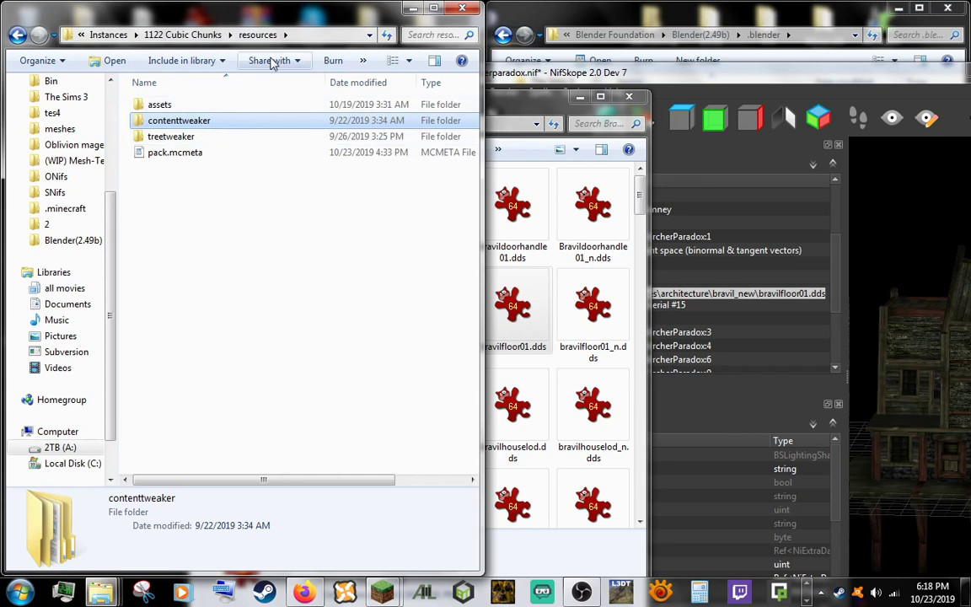
- Switch to the OBS window with the recording controls
click(806, 600)
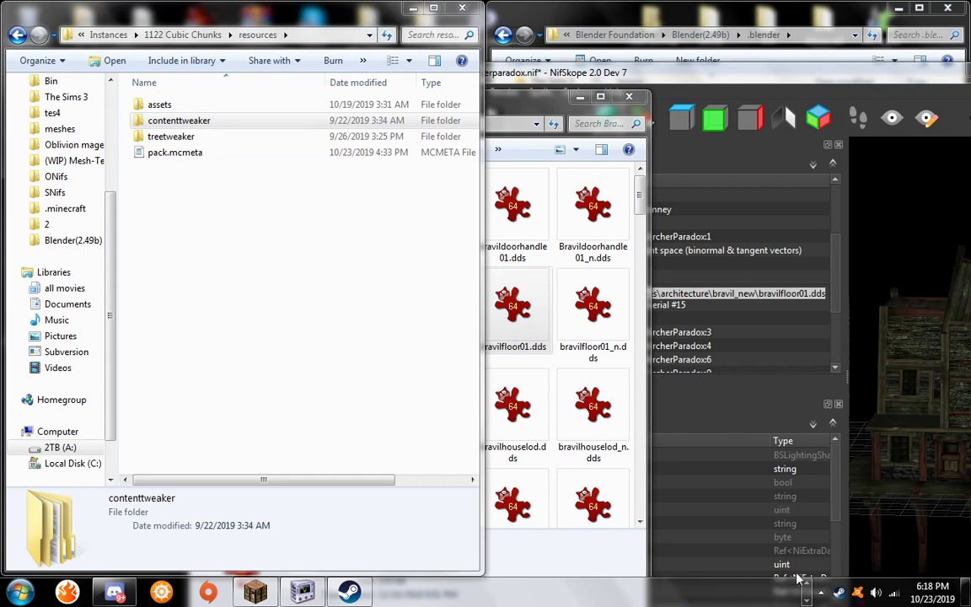
click(806, 593)
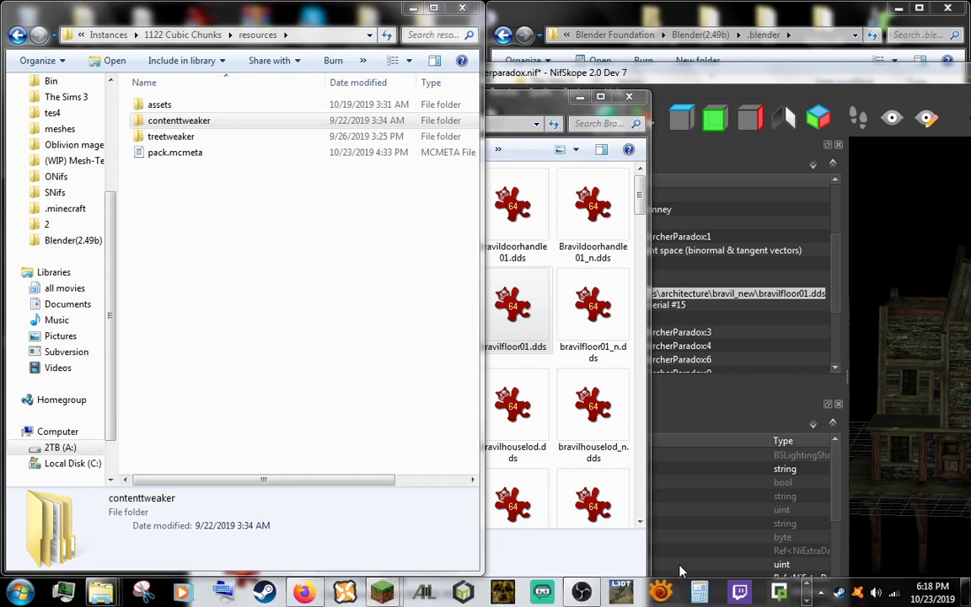
mouse_move(581, 595)
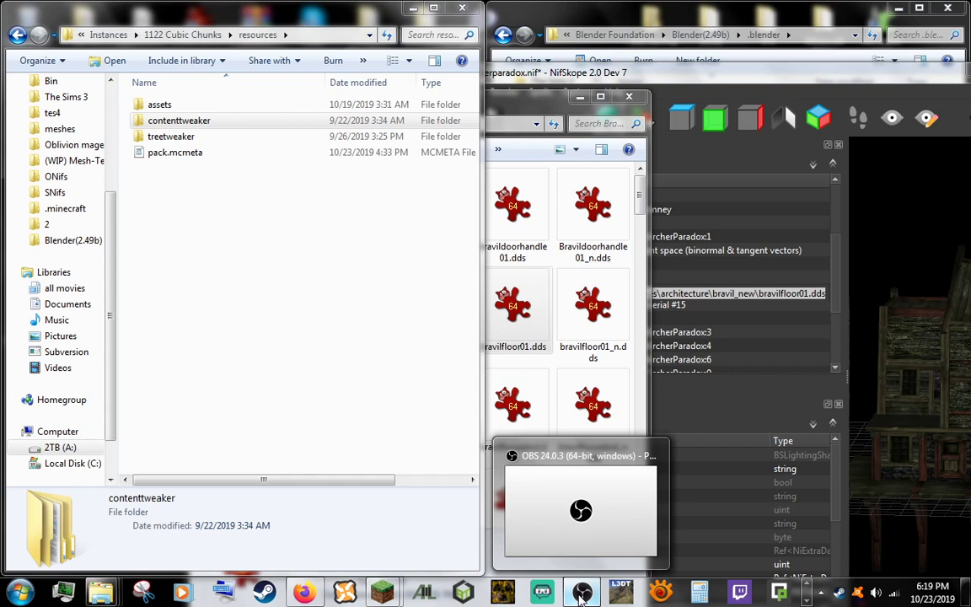
click(580, 594)
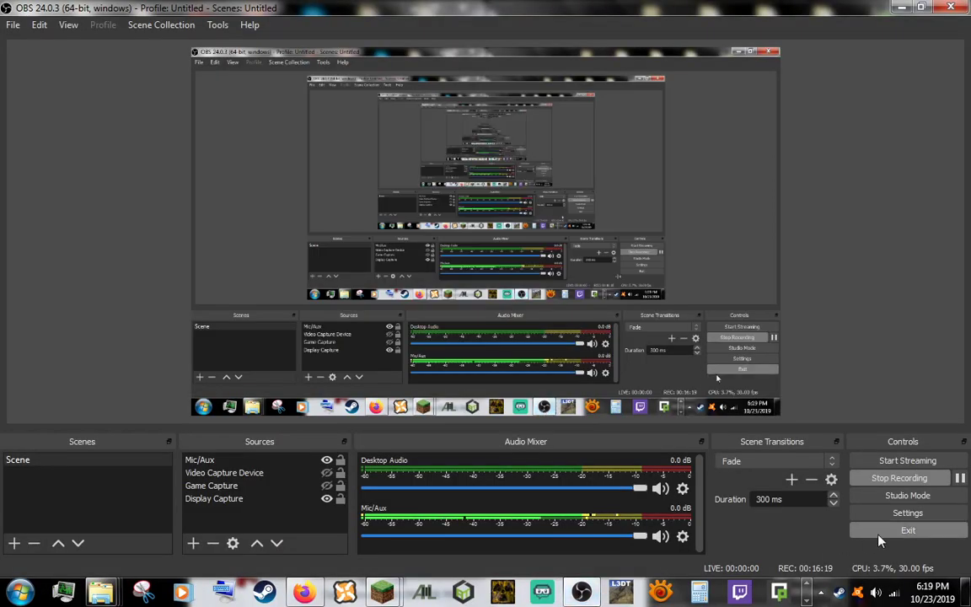